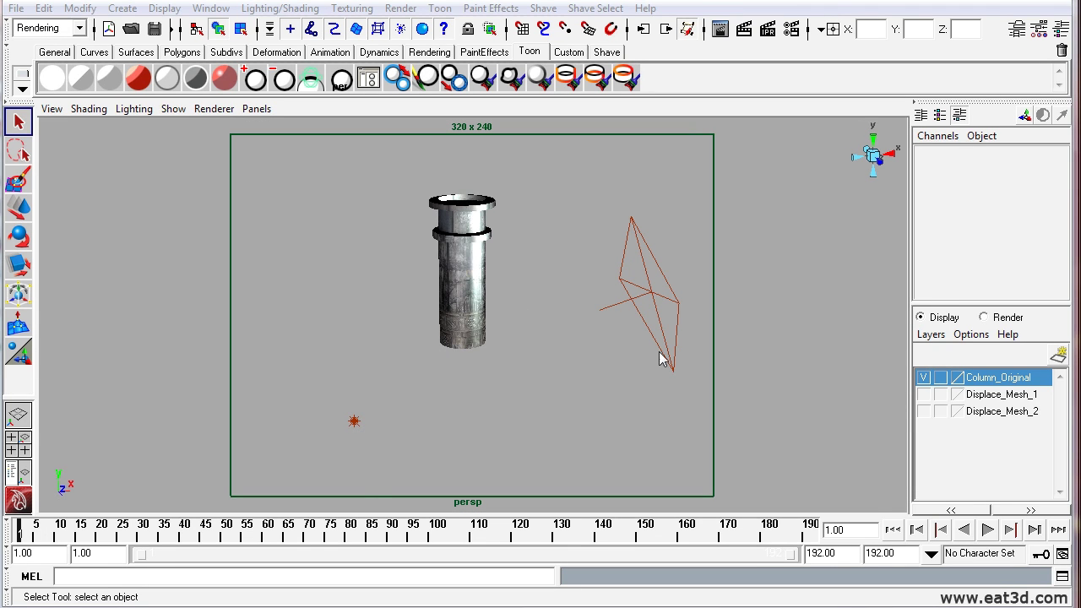
Look over the column scene, picking out the area light and the point light
alt+drag(490, 268, 505, 318)
click(476, 316)
alt+middle_drag(529, 356, 499, 321)
alt+right_drag(499, 321, 511, 329)
click(617, 296)
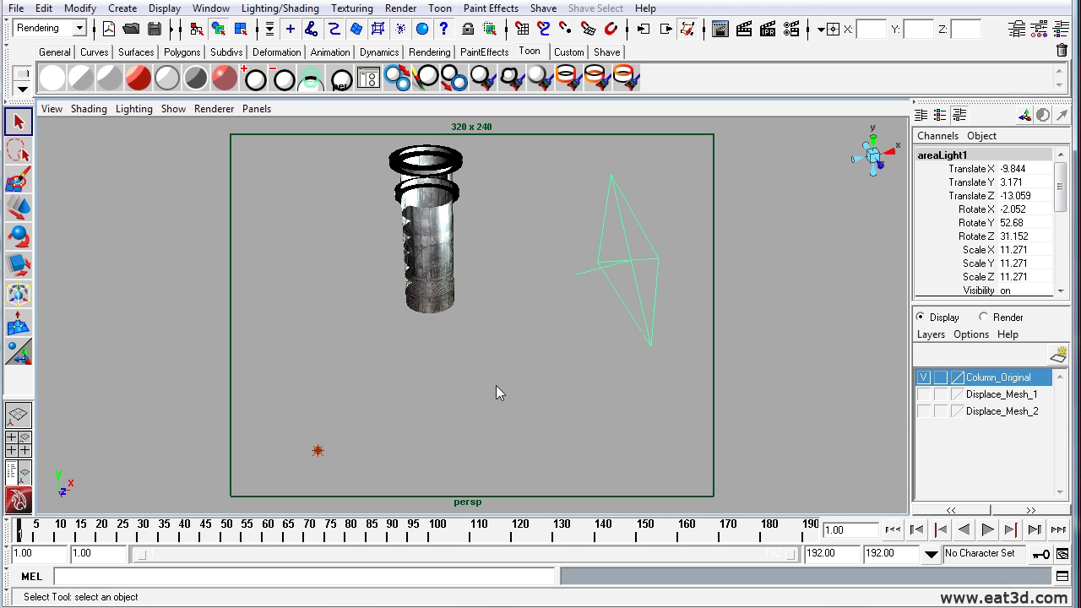
drag(360, 460, 361, 456)
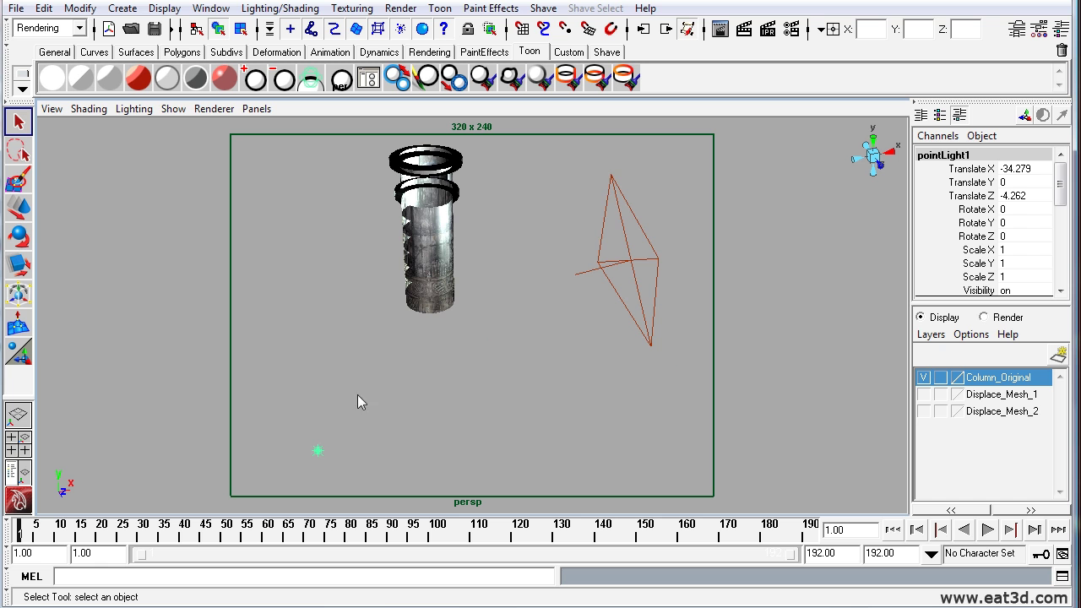
Render the current frame of the column's lower vent band with mental ray and examine the image up close
scroll(245, 281, up, 8)
alt+drag(227, 304, 242, 263)
alt+middle_drag(242, 263, 365, 404)
alt+drag(365, 404, 434, 410)
scroll(414, 406, up, 2)
alt+right_drag(434, 410, 479, 415)
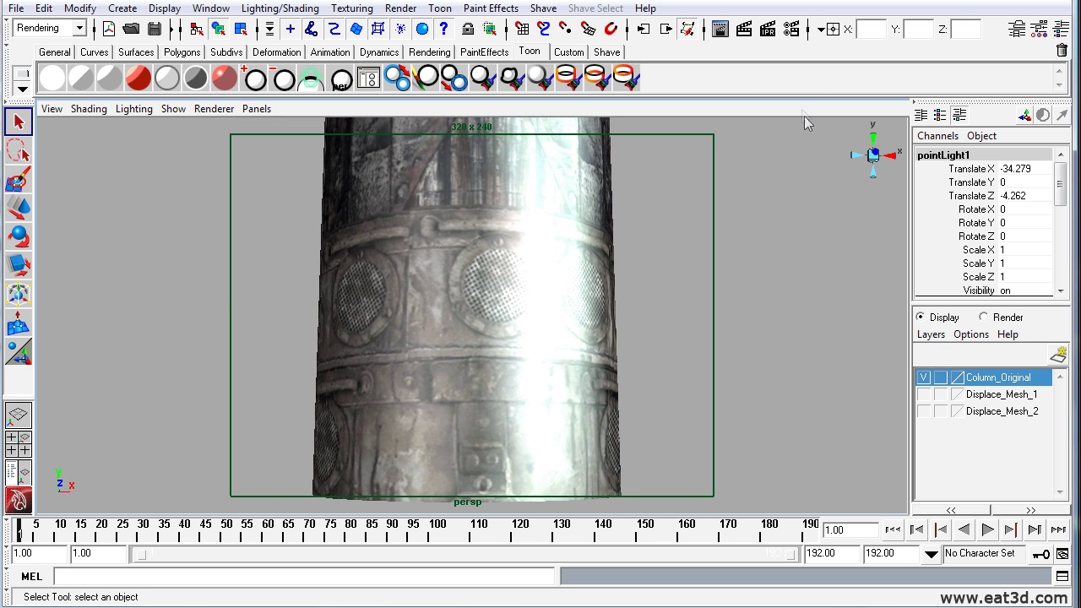
click(744, 33)
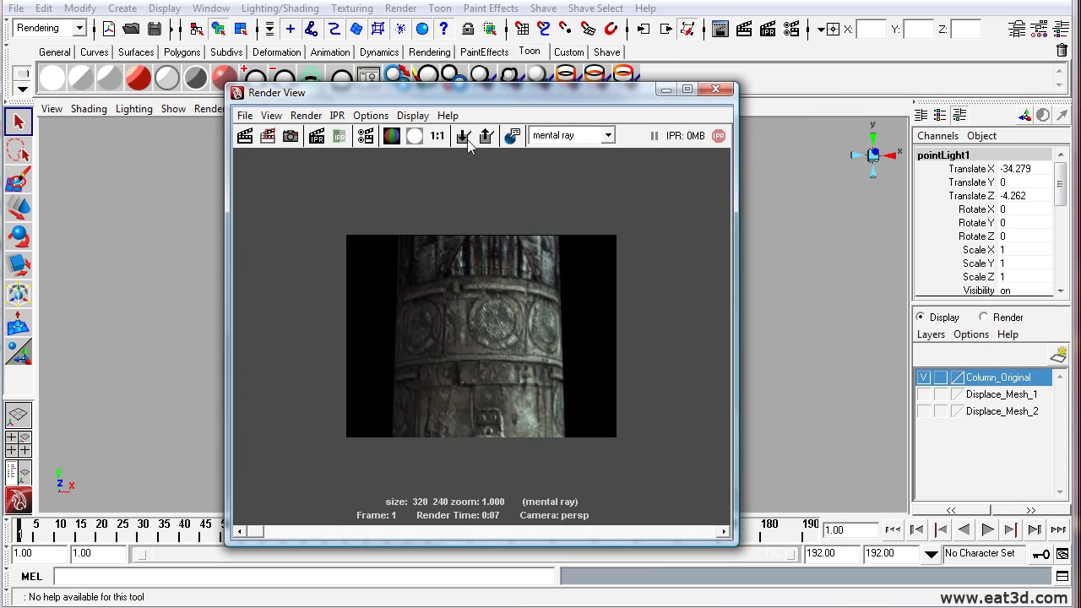
alt+right_drag(454, 359, 677, 318)
alt+middle_drag(677, 318, 585, 324)
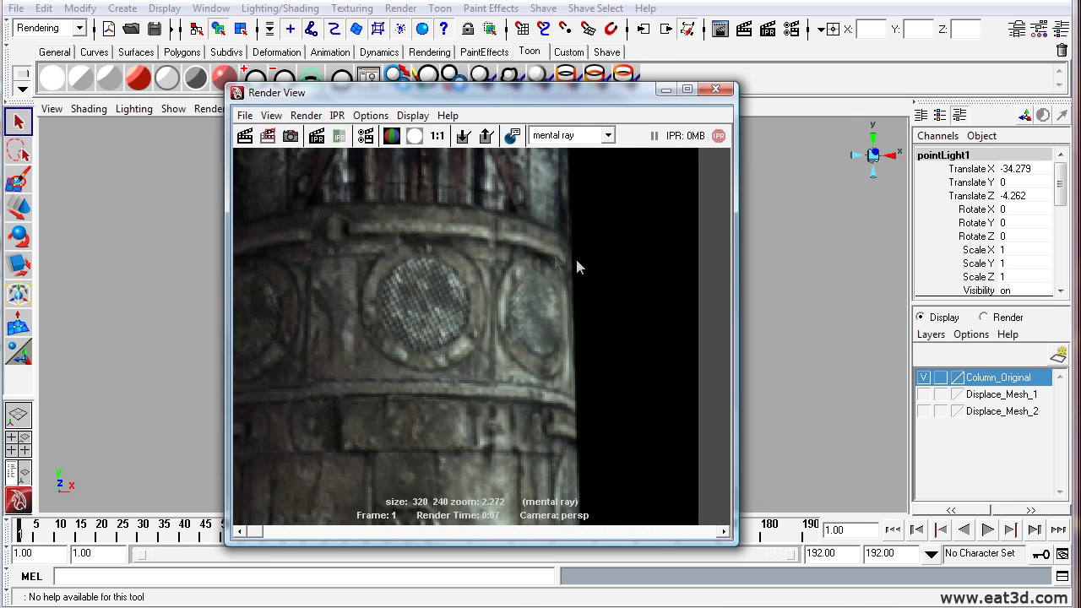
alt+right_drag(582, 327, 608, 346)
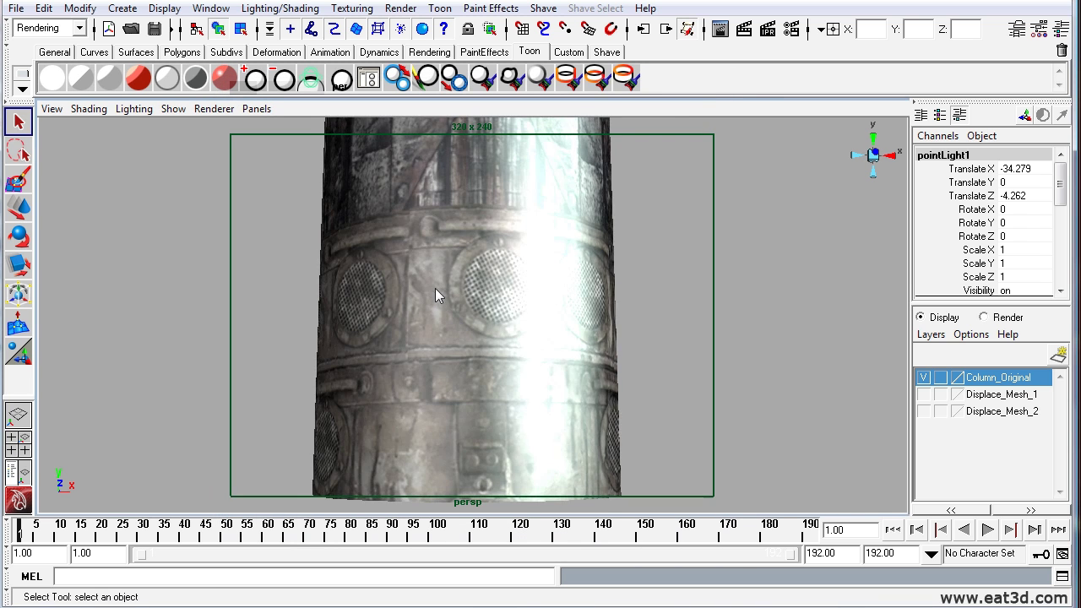
Hide the Column_Original layer and go through the scene's meshes in the object list, ending with Column selected
alt+right_drag(397, 283, 347, 279)
alt+drag(346, 279, 391, 330)
alt+right_drag(391, 331, 488, 338)
click(923, 377)
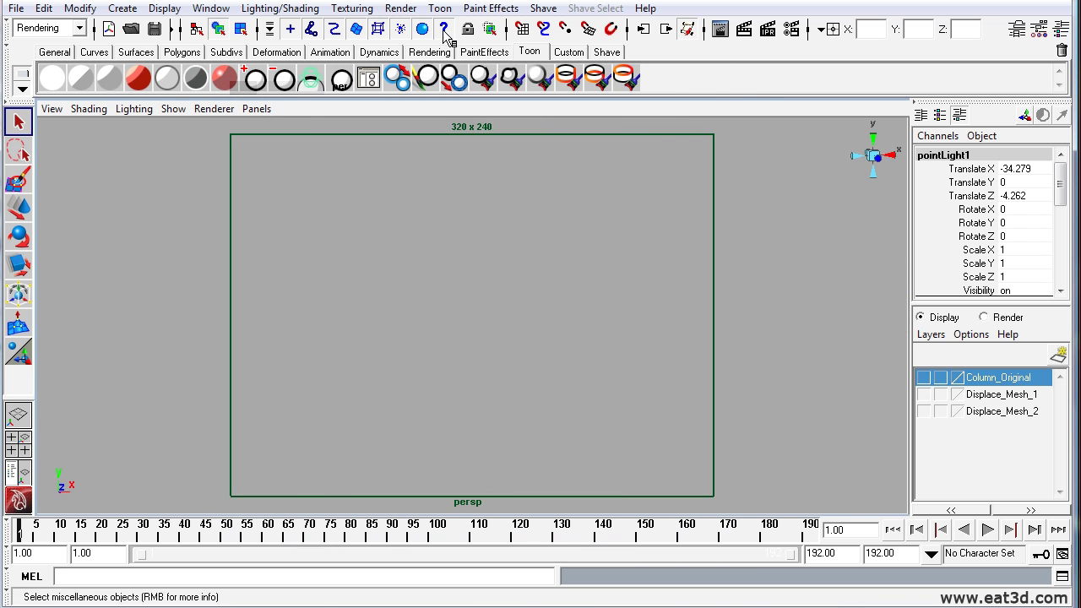
click(210, 7)
click(230, 138)
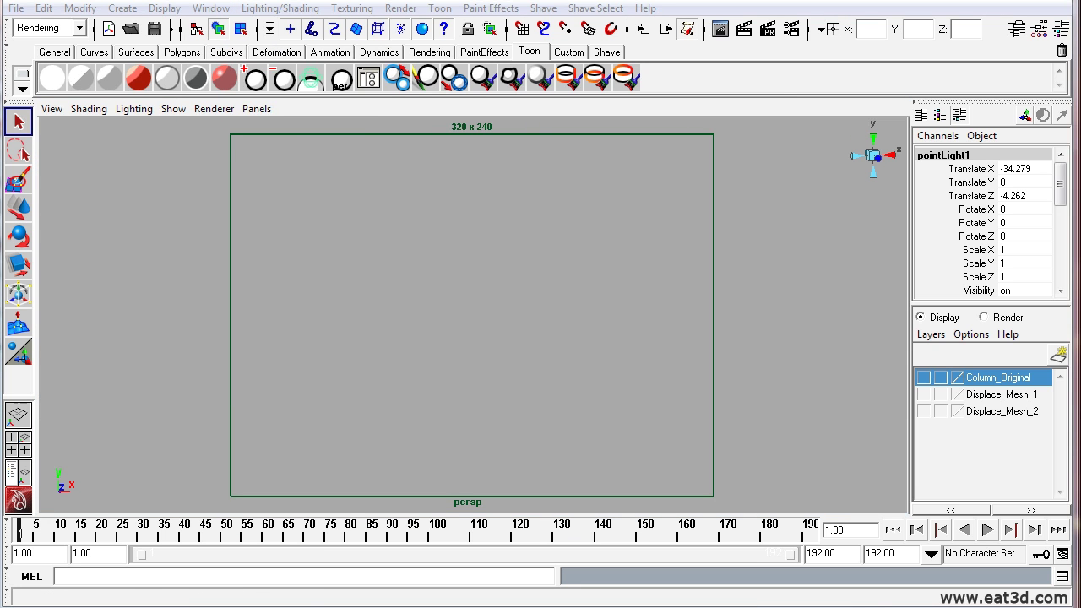
drag(380, 66, 638, 108)
click(327, 227)
click(332, 244)
click(335, 260)
click(325, 225)
click(827, 104)
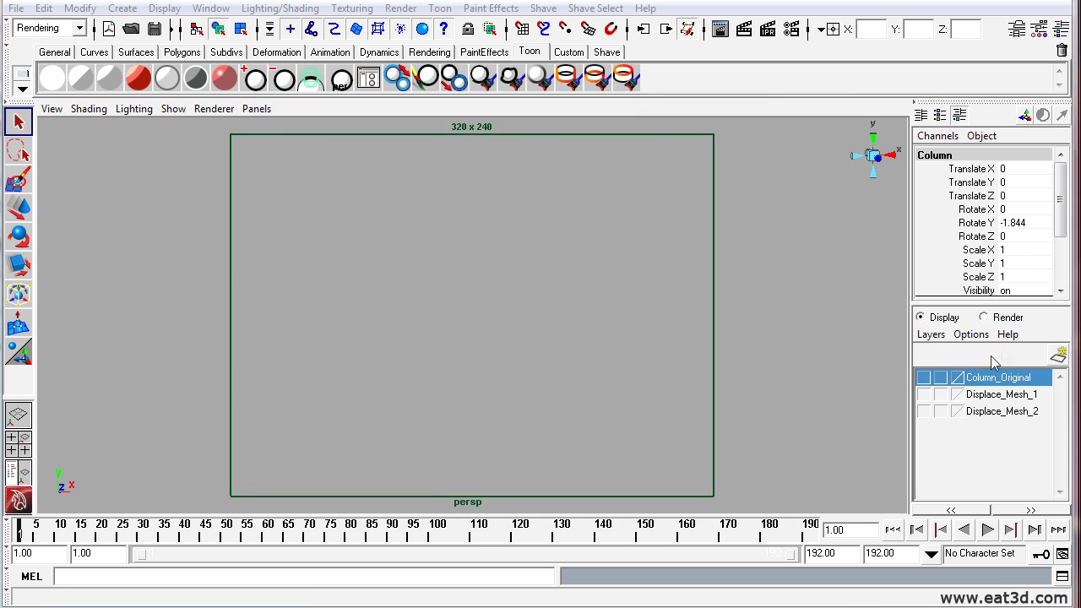
Show the Column_Original layer again and look at the textured column
click(923, 377)
alt+right_drag(675, 325, 564, 316)
alt+middle_drag(564, 316, 551, 355)
Show the Displace_Mesh_1 layer in place of Column_Original and select its mesh to examine the wireframe
click(923, 378)
click(923, 395)
alt+right_drag(435, 342, 572, 379)
click(513, 274)
alt+middle_drag(512, 274, 482, 401)
alt+right_drag(482, 400, 369, 390)
alt+middle_drag(370, 390, 370, 338)
Show the Displace_Mesh_2 layer in place of Displace_Mesh_1 and select its mesh to examine the round details up close
click(923, 394)
click(922, 411)
scroll(619, 410, up, 5)
alt+right_drag(555, 370, 424, 345)
click(499, 328)
alt+drag(425, 345, 392, 400)
alt+right_drag(391, 401, 445, 380)
alt+drag(445, 379, 442, 394)
alt+right_drag(424, 399, 463, 422)
alt+middle_drag(463, 422, 491, 331)
alt+right_drag(491, 331, 566, 421)
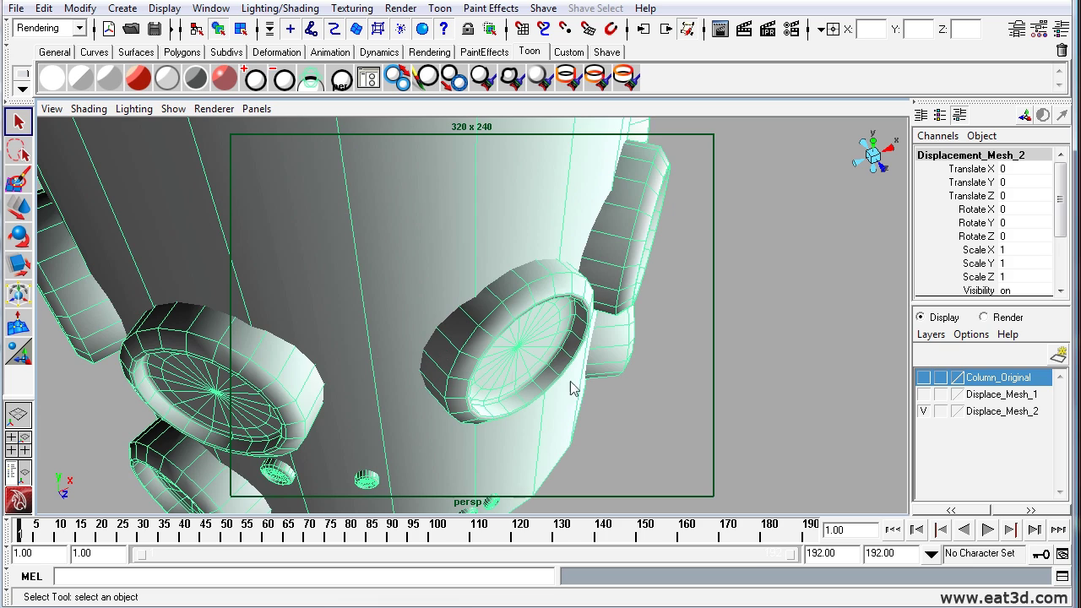
Show Column_Original together with Displace_Mesh_2 and compare how the two meshes overlap
click(923, 377)
alt+drag(439, 379, 384, 336)
alt+right_drag(384, 335, 329, 363)
alt+middle_drag(329, 362, 304, 270)
alt+right_drag(389, 291, 668, 426)
alt+middle_drag(667, 427, 707, 309)
alt+right_drag(708, 309, 316, 304)
alt+middle_drag(316, 304, 301, 397)
alt+drag(301, 398, 310, 425)
click(319, 409)
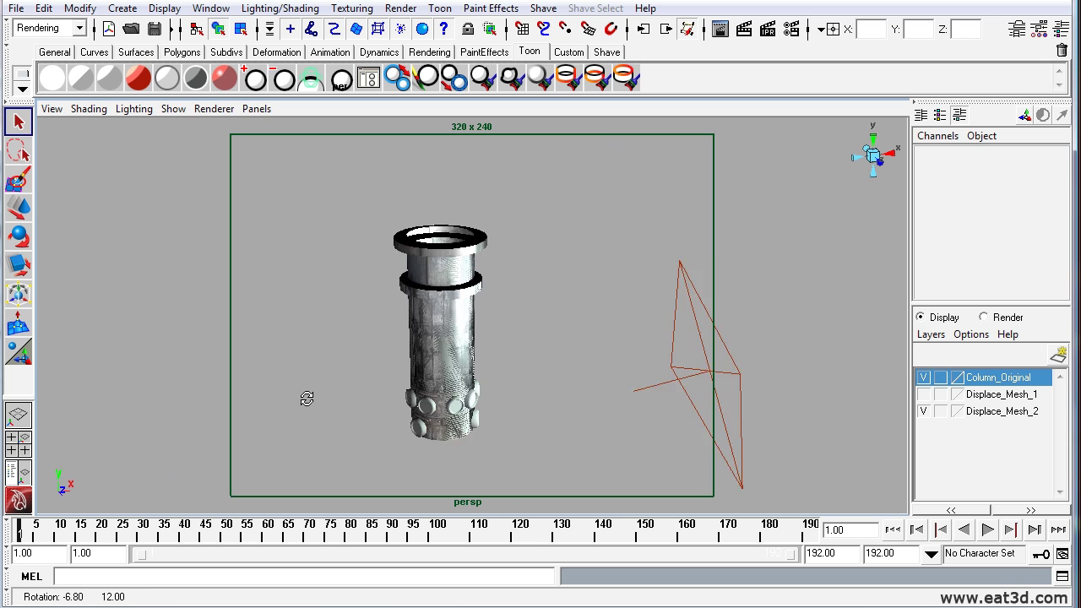
alt+right_drag(326, 403, 367, 427)
alt+middle_drag(366, 426, 438, 397)
alt+drag(438, 400, 543, 300)
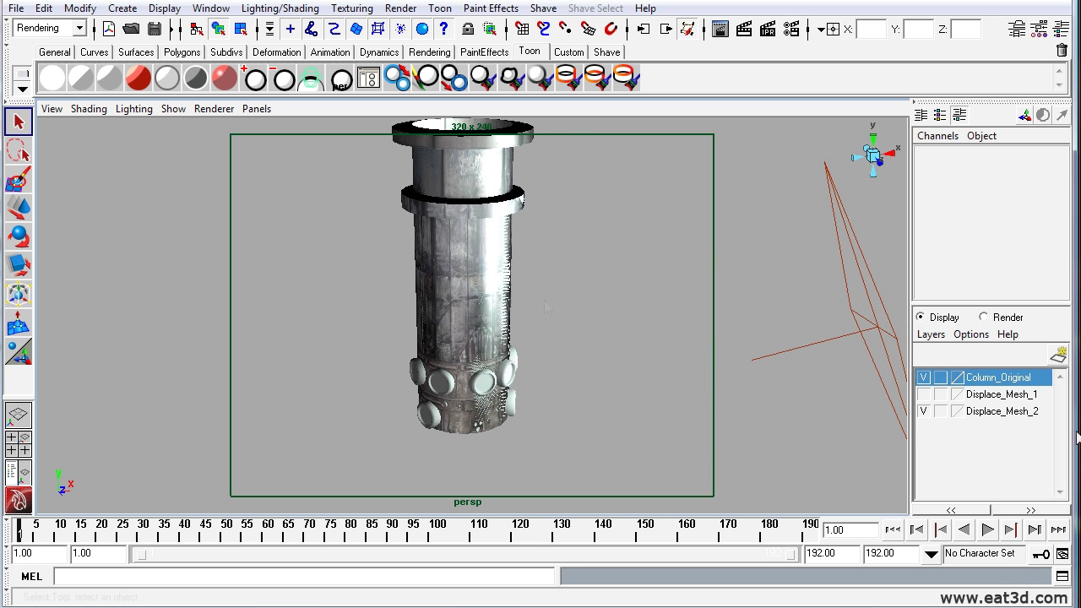
Hide Displace_Mesh_2, briefly show Displace_Mesh_1 over the original column, and leave only Column_Original visible
click(923, 412)
click(923, 394)
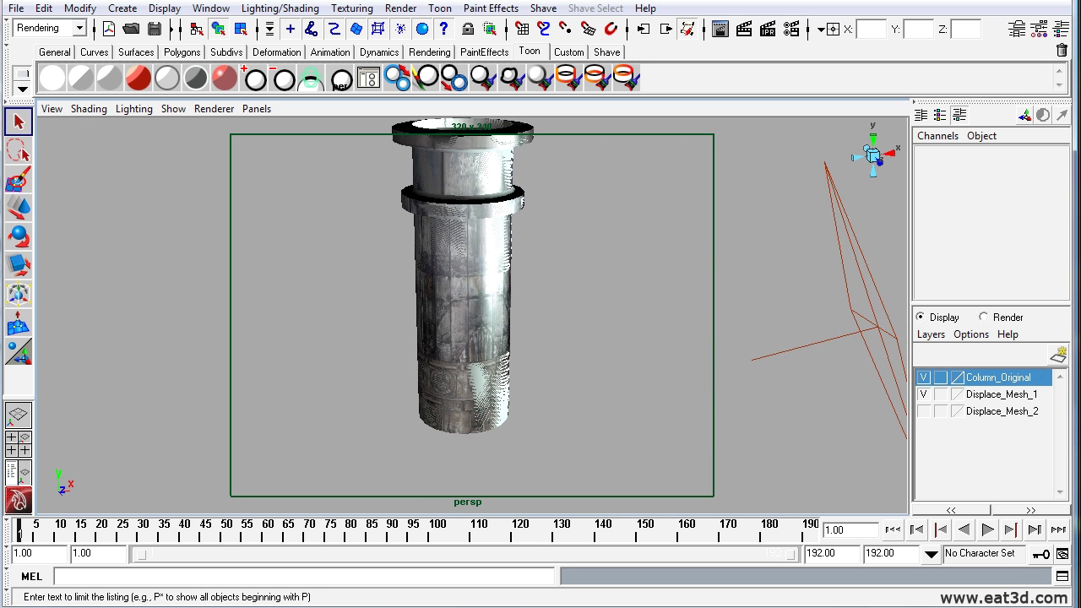
click(922, 394)
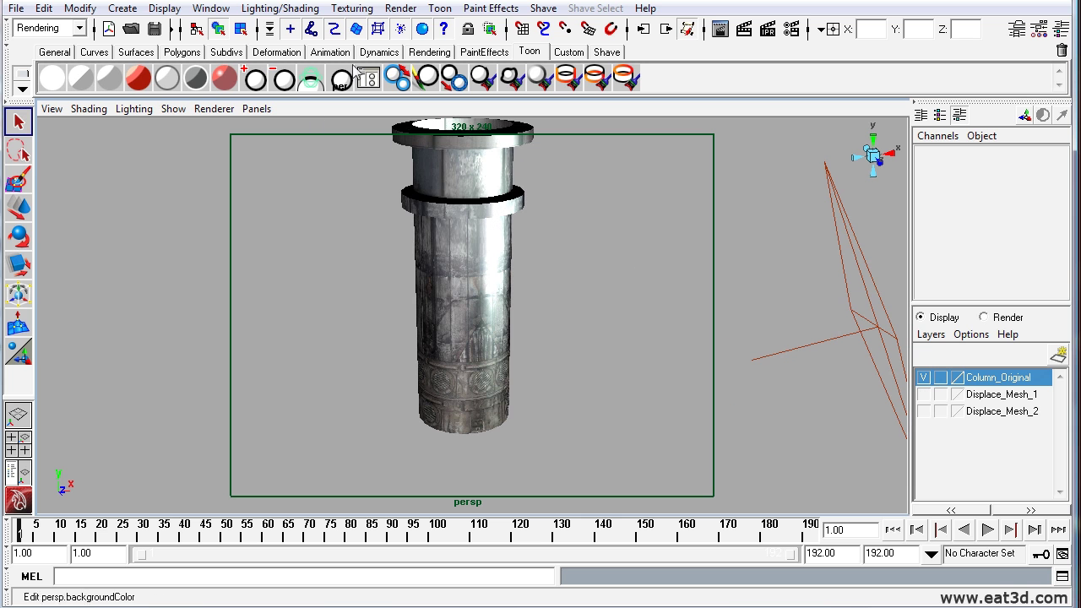
Open Transfer Maps, check the displacement map's output file, and expand the source mesh settings
click(282, 10)
click(363, 146)
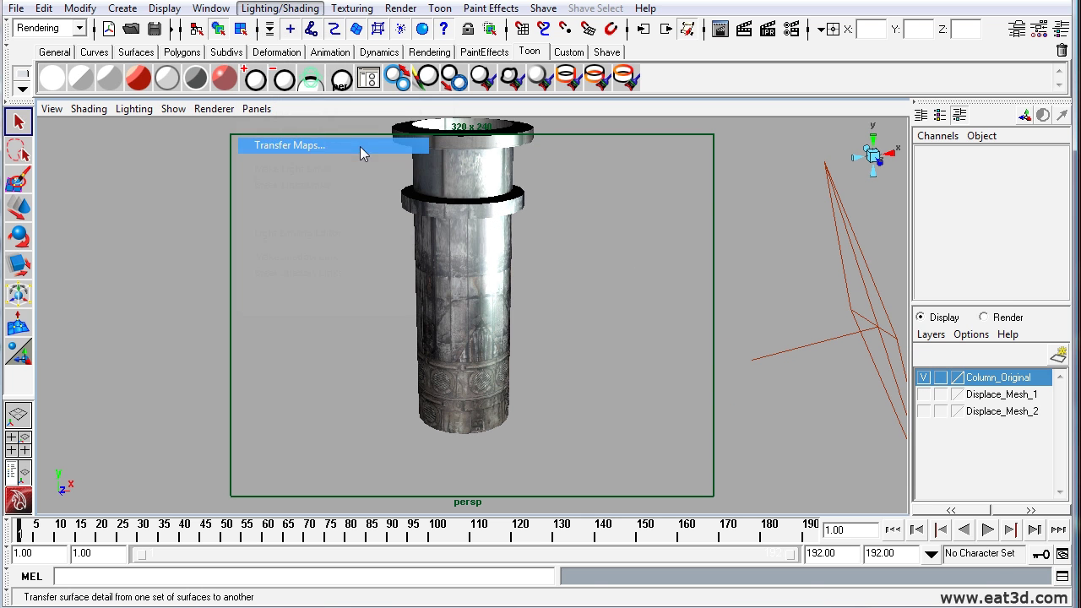
drag(623, 222, 389, 142)
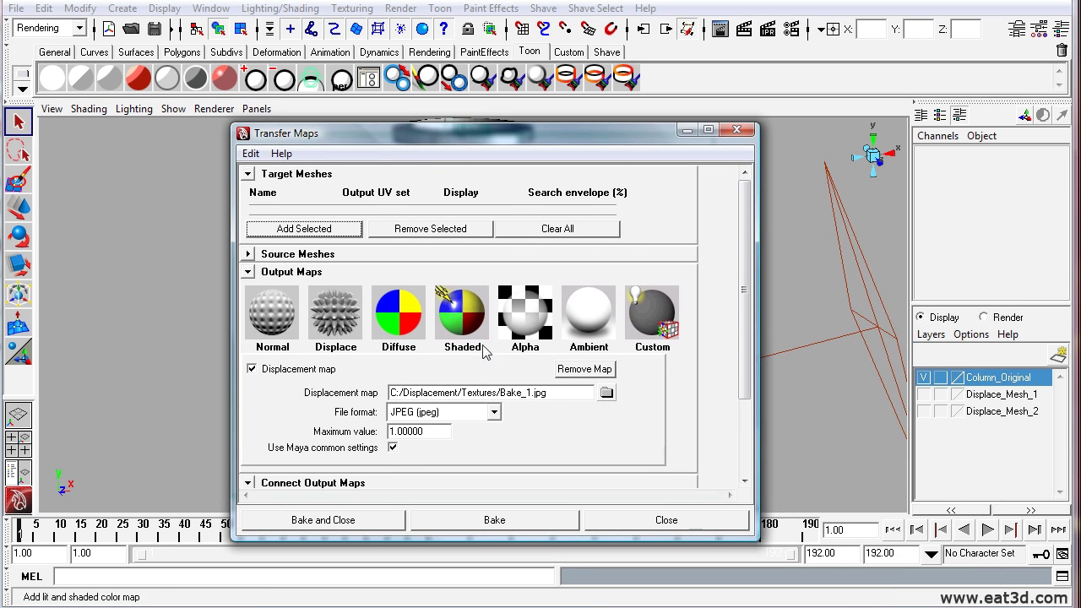
click(523, 393)
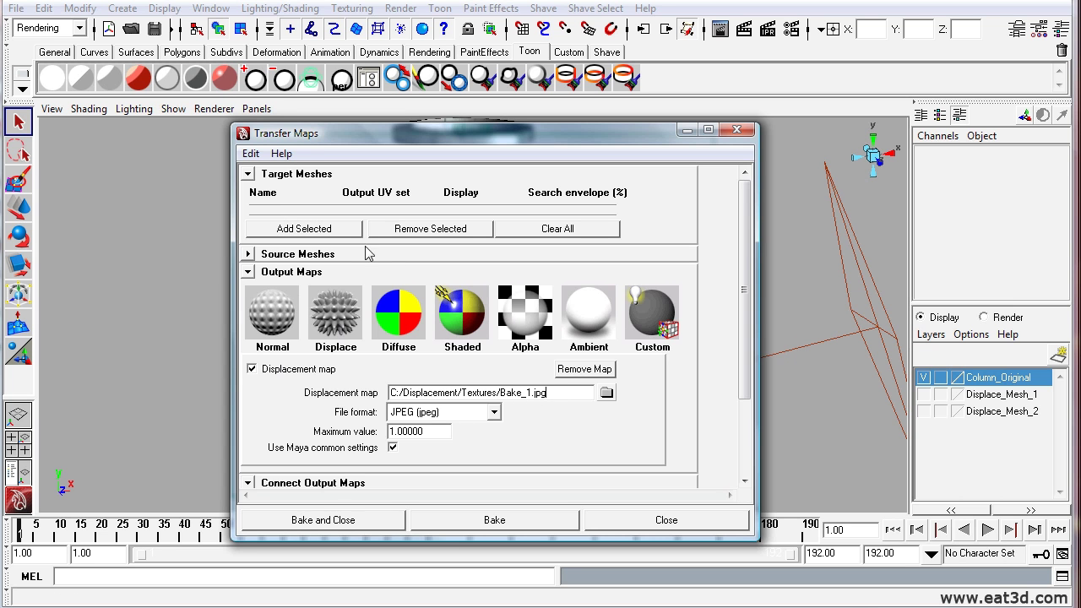
click(245, 254)
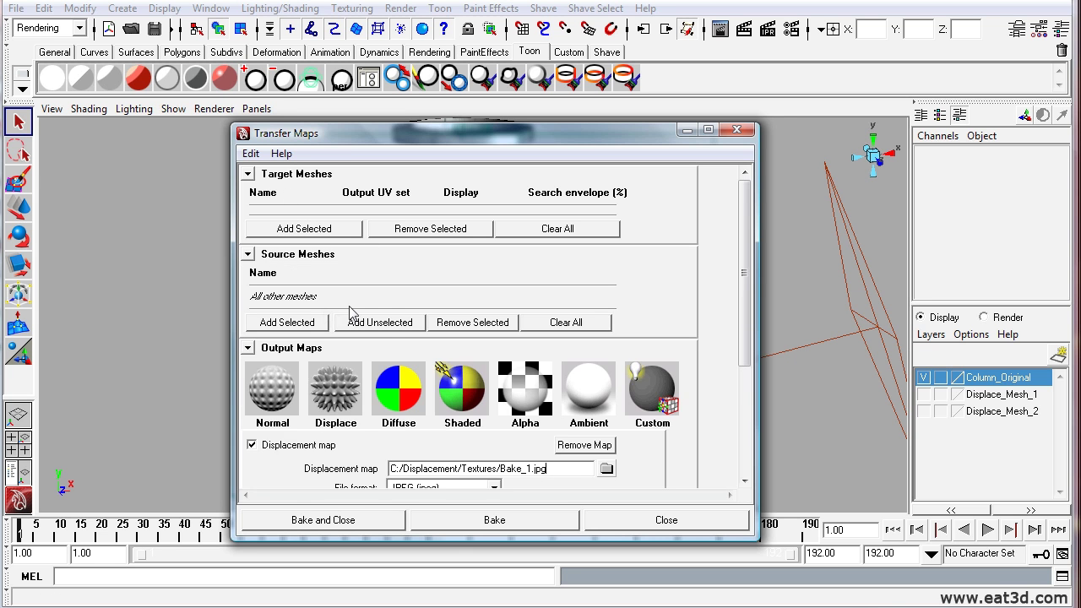
Select the original column and add it as the target mesh for the map transfer
drag(599, 135, 334, 183)
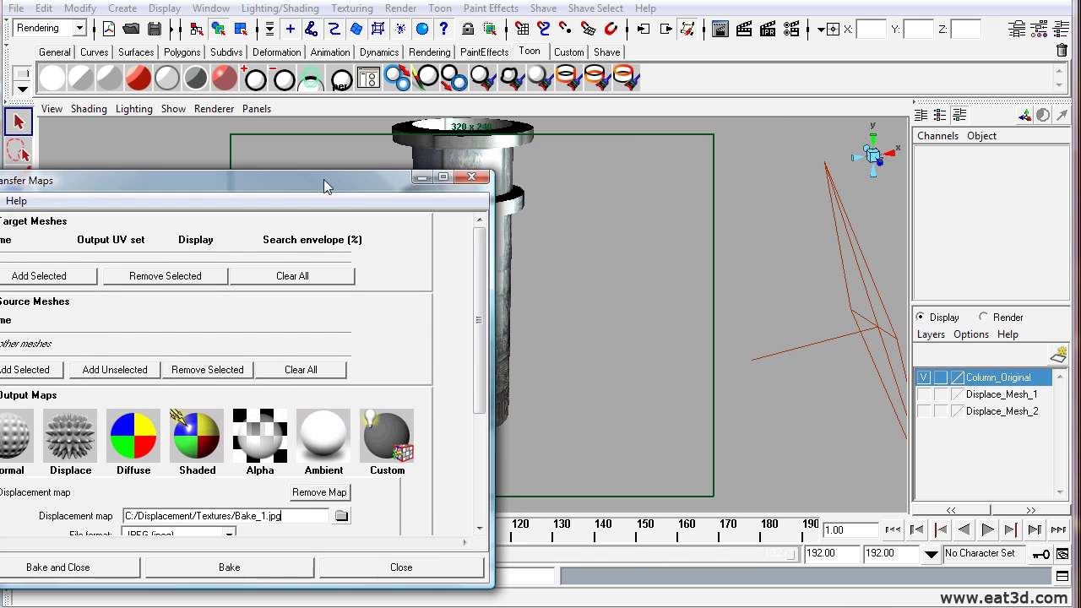
alt+middle_drag(599, 354, 781, 364)
alt+middle_drag(661, 362, 640, 316)
alt+right_drag(639, 316, 669, 337)
click(603, 318)
drag(279, 179, 575, 245)
click(327, 282)
Show Displace_Mesh_1 in place of Column_Original and add its mesh as the source mesh for the map transfer
click(923, 378)
click(922, 395)
click(684, 321)
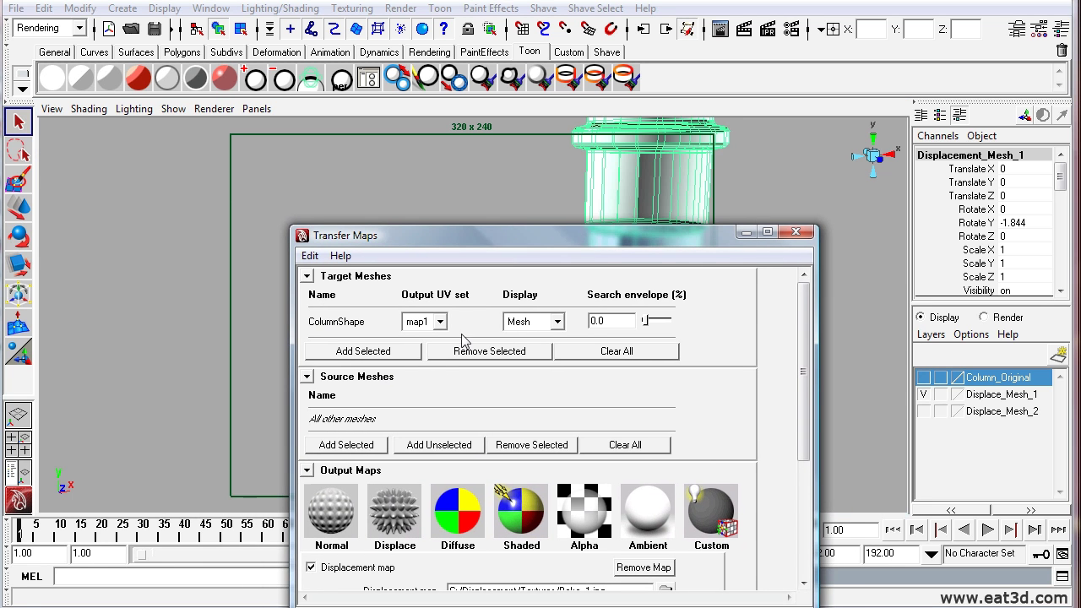
click(358, 447)
drag(448, 253, 178, 153)
Review the output and common map settings, and bake the displacement map to Bake_1.jpg
scroll(534, 342, down, 3)
scroll(534, 342, down, 3)
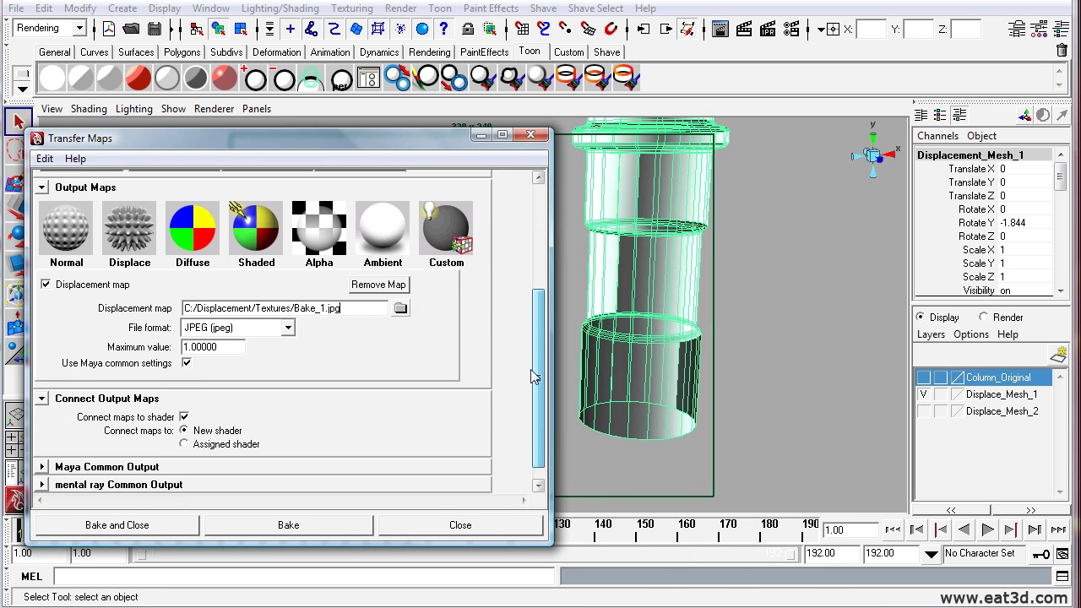
drag(224, 150, 287, 138)
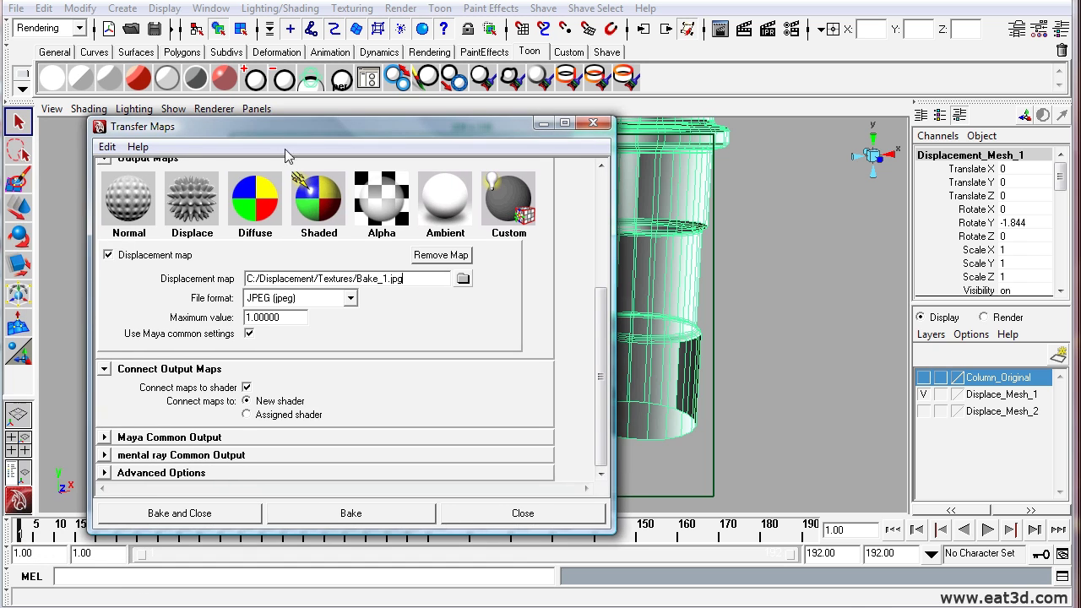
click(120, 437)
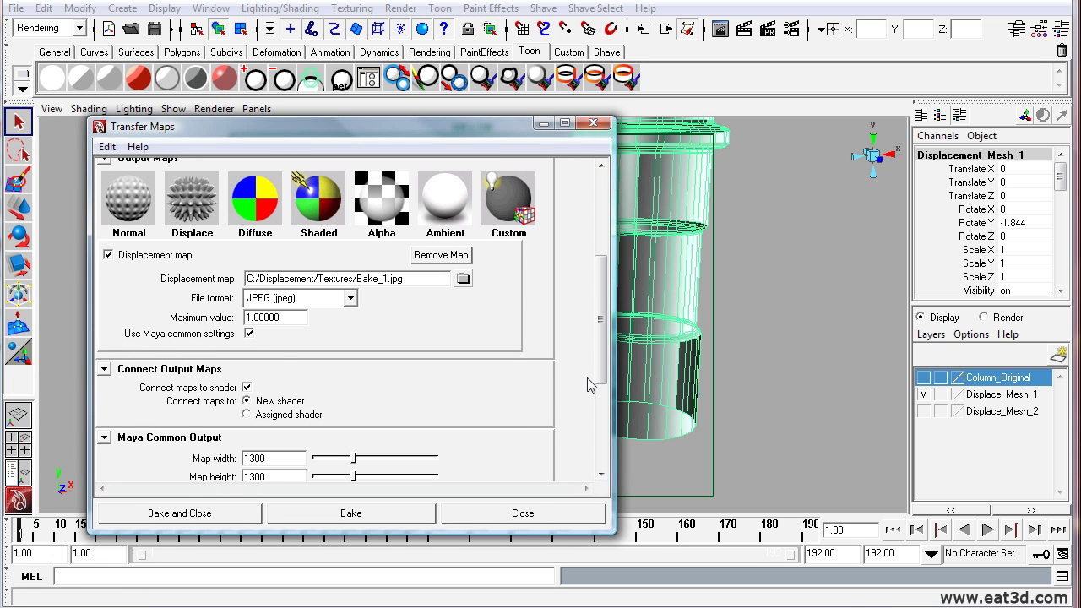
scroll(584, 318, down, 3)
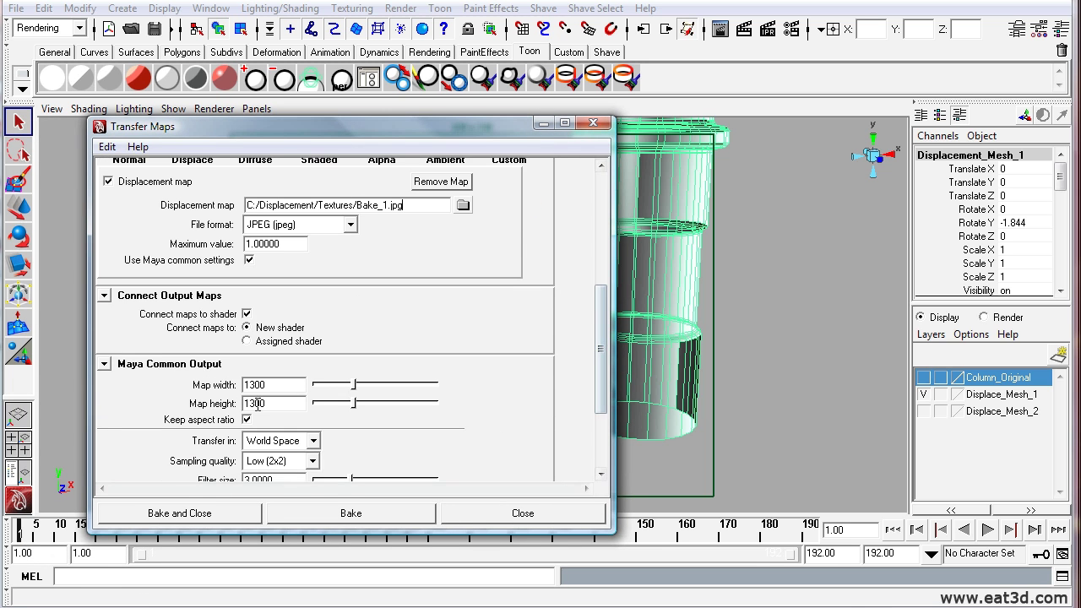
drag(385, 133, 579, 123)
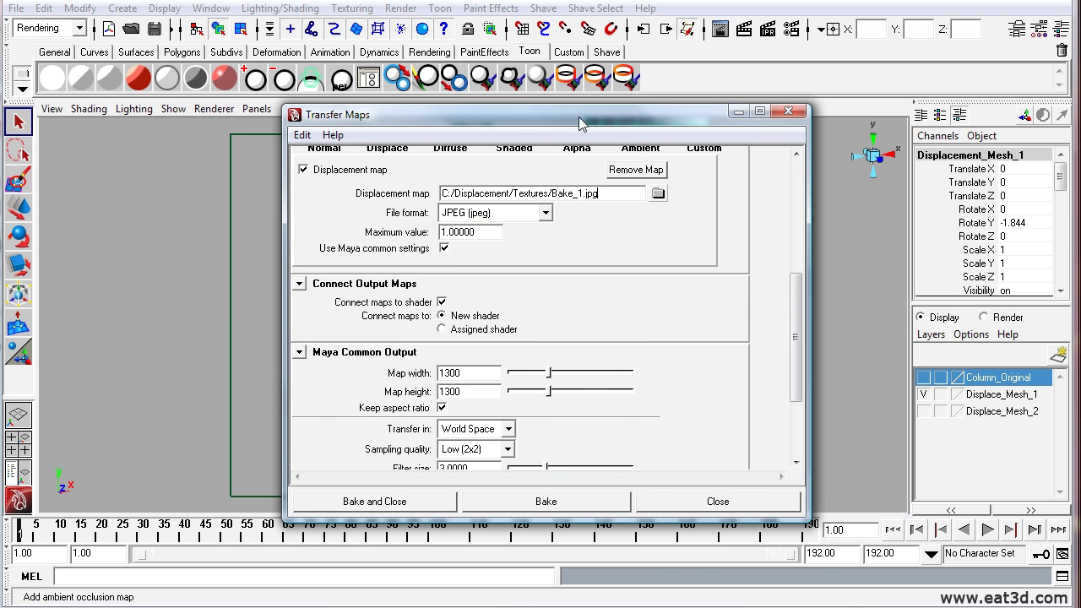
click(559, 505)
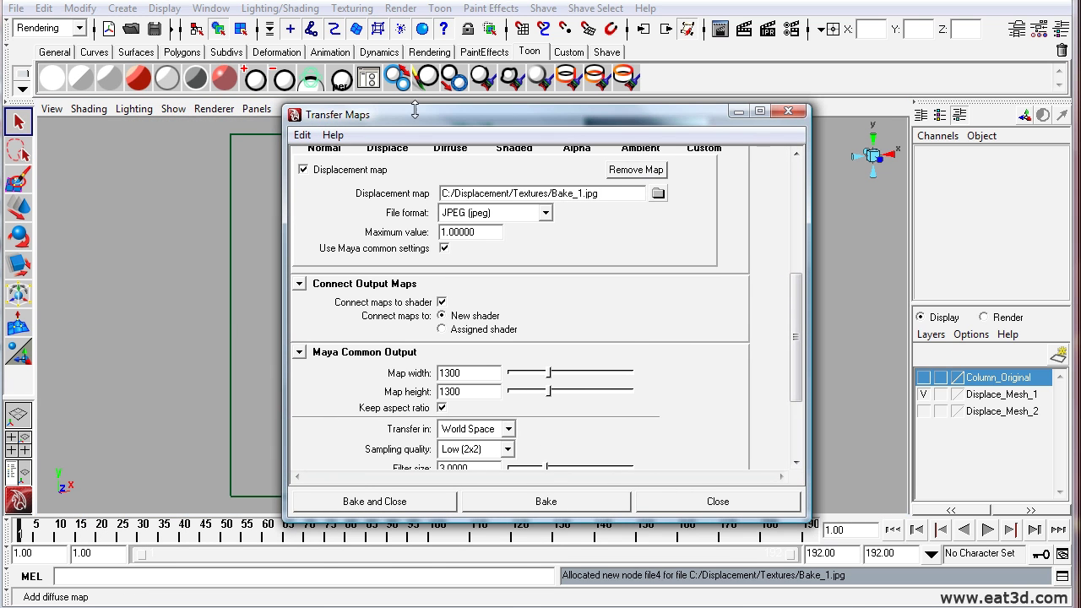
Move the Transfer Maps window aside and examine the raised and recessed bands of the first displacement mesh
drag(413, 114, 864, 504)
alt+right_drag(690, 372, 512, 278)
alt+middle_drag(512, 278, 422, 295)
alt+right_drag(422, 296, 519, 309)
alt+drag(519, 309, 538, 304)
alt+right_drag(538, 304, 381, 292)
alt+middle_drag(381, 292, 333, 282)
alt+right_drag(333, 282, 429, 309)
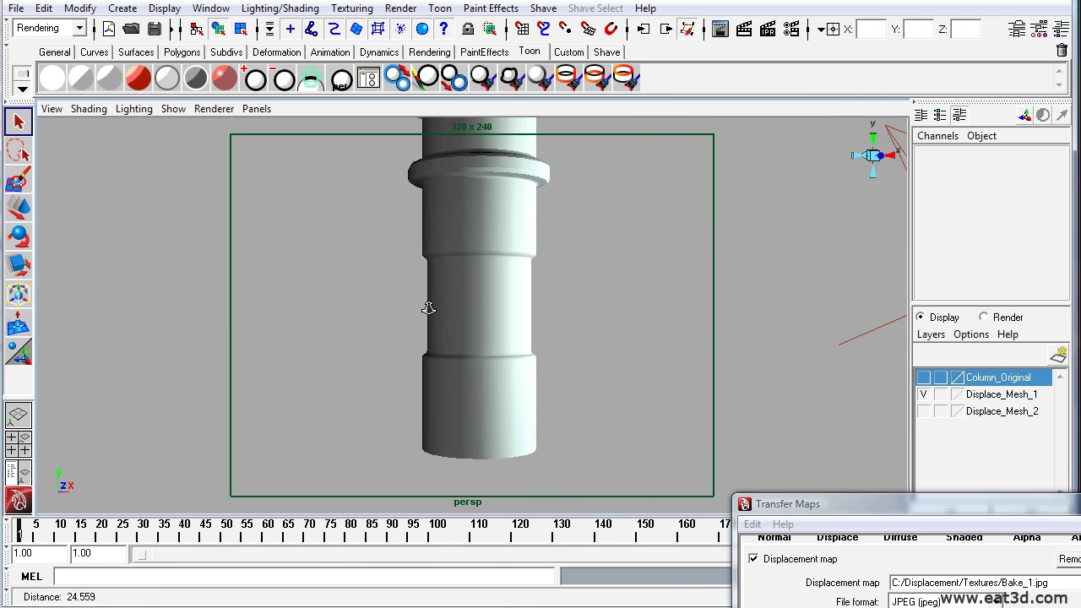
alt+middle_drag(429, 308, 431, 323)
alt+drag(432, 323, 458, 322)
scroll(459, 322, down, 1)
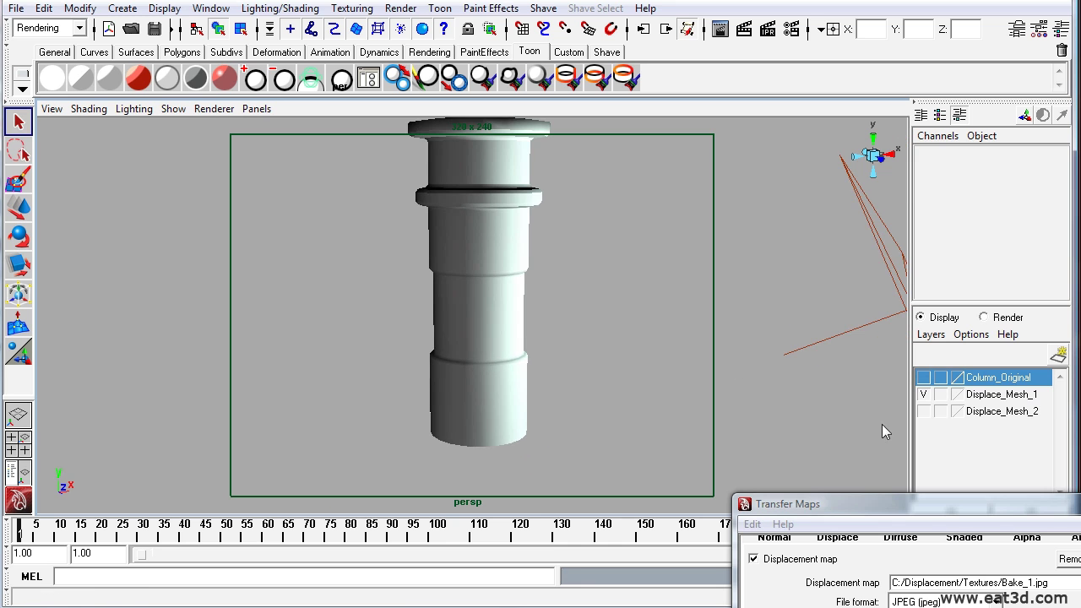
Clear the source meshes and show the Displace_Mesh_2 layer in place of Displace_Mesh_1
drag(857, 504, 335, 151)
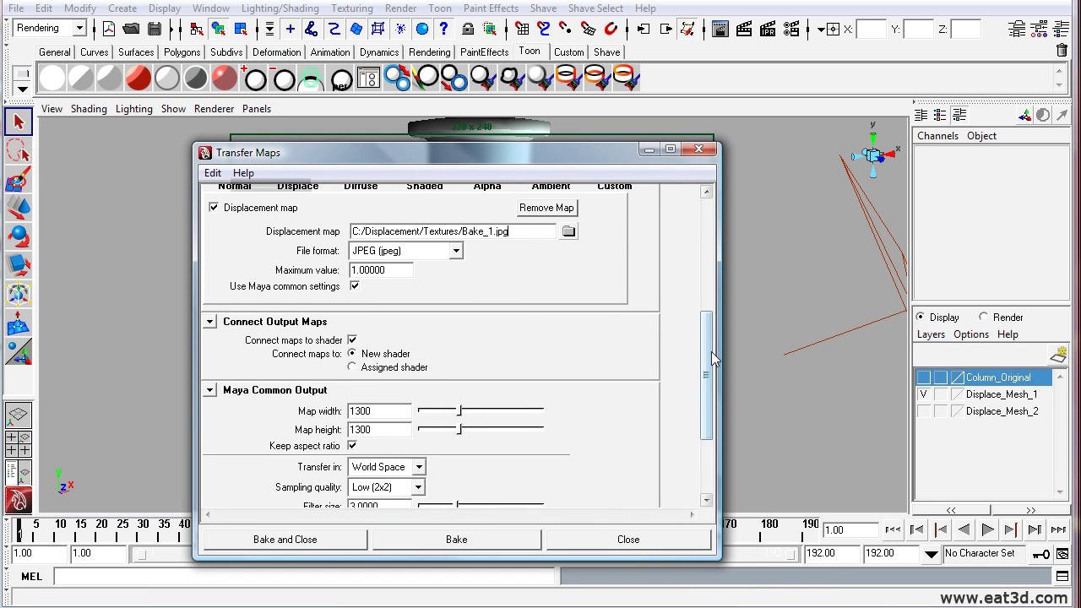
scroll(712, 359, up, 5)
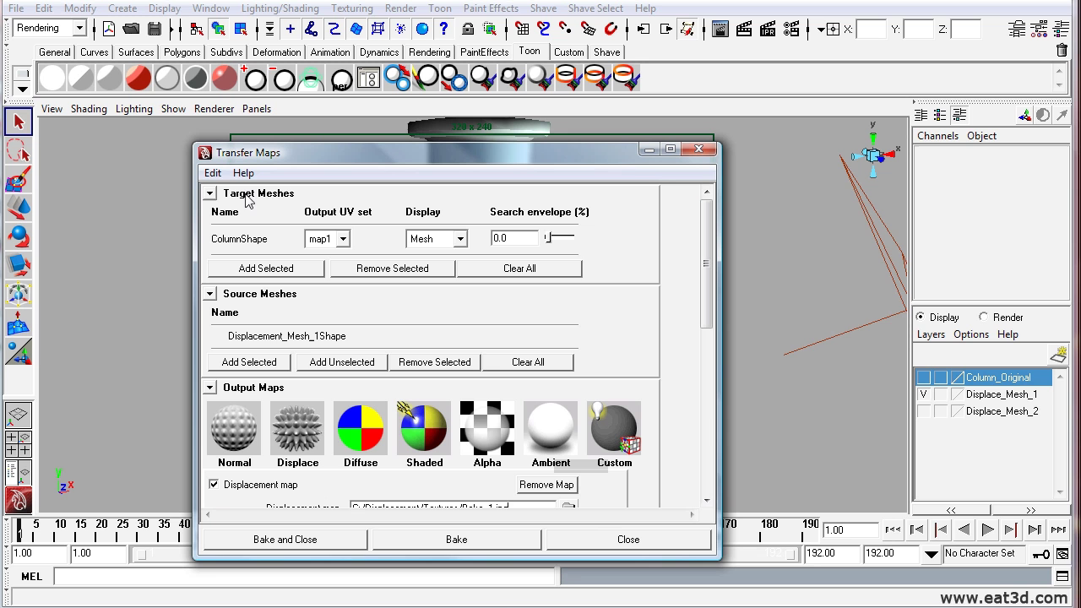
click(527, 361)
click(923, 394)
click(923, 411)
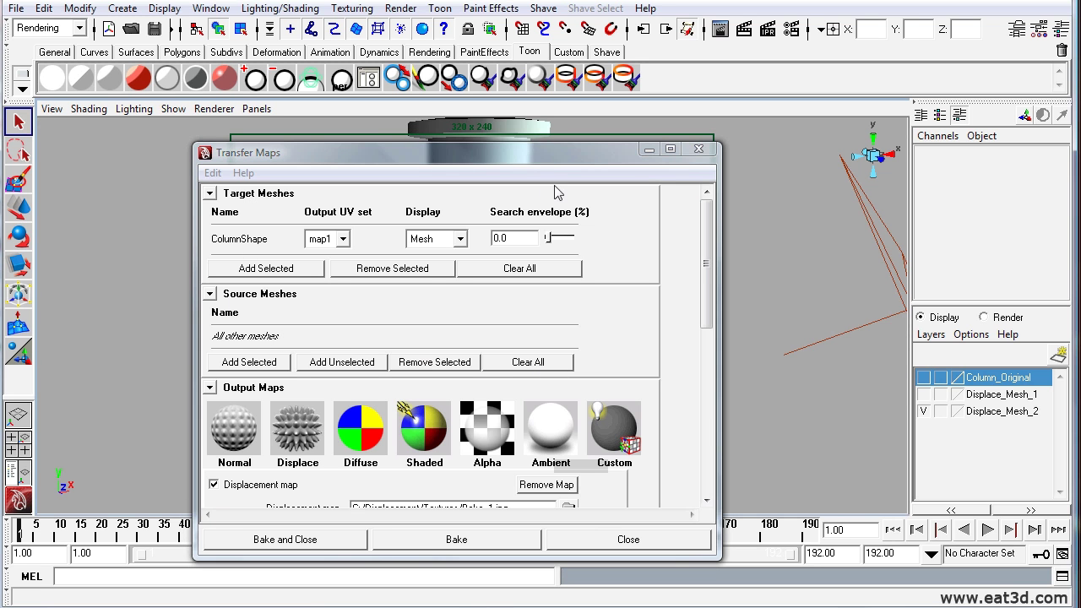
Select Displacement_Mesh_2 and add it as the source mesh for the map transfer
drag(506, 152, 841, 134)
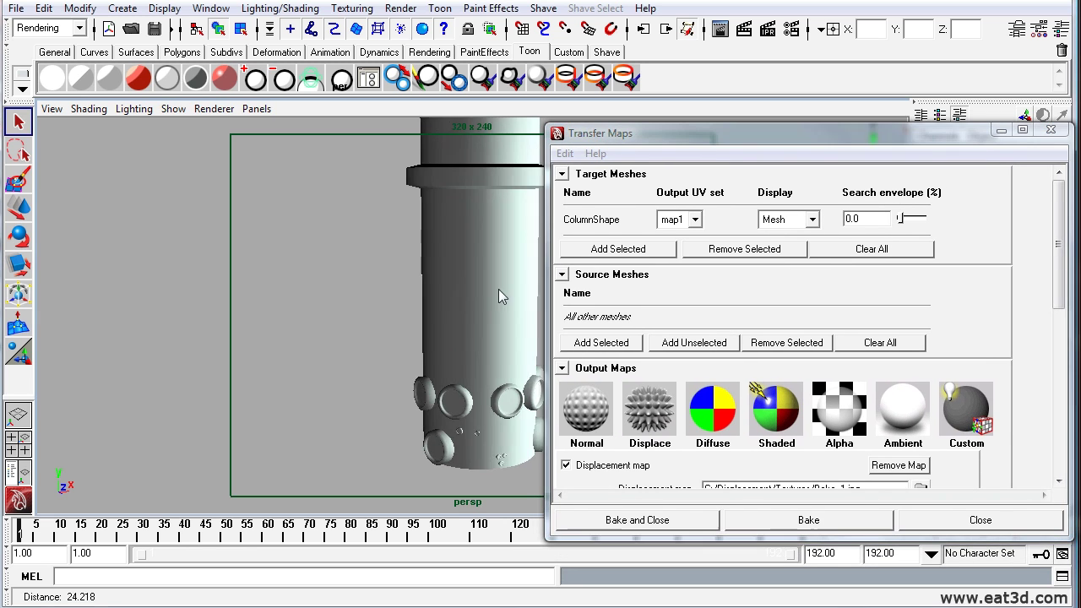
alt+drag(499, 291, 430, 320)
drag(676, 134, 600, 125)
click(352, 225)
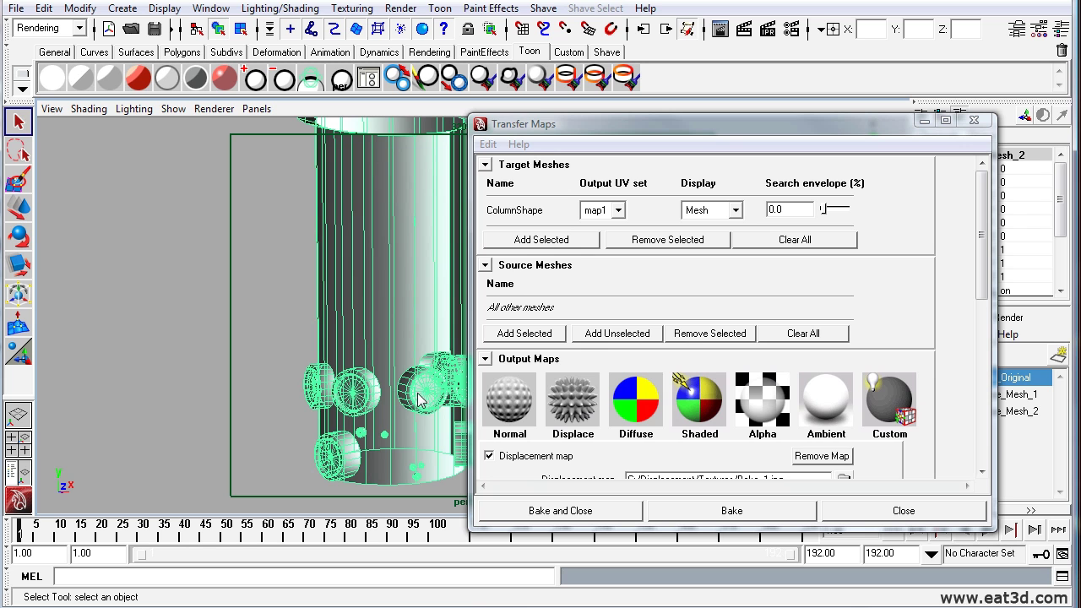
click(294, 307)
click(418, 438)
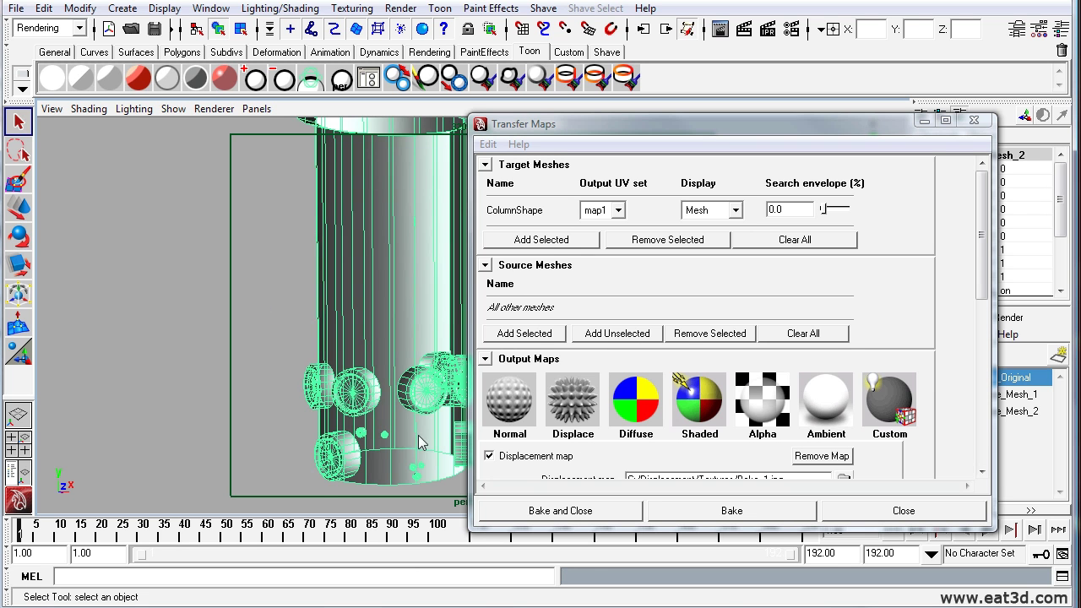
click(527, 334)
drag(620, 125, 153, 290)
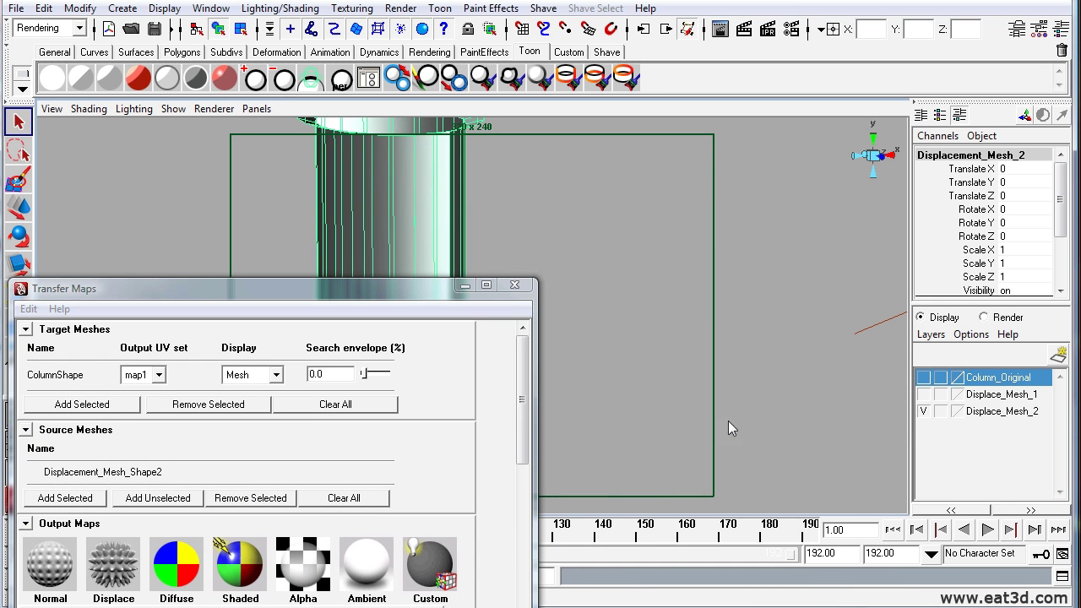
Show the Column_Original layer and display the ColumnShape target mesh as its search Envelope
click(924, 377)
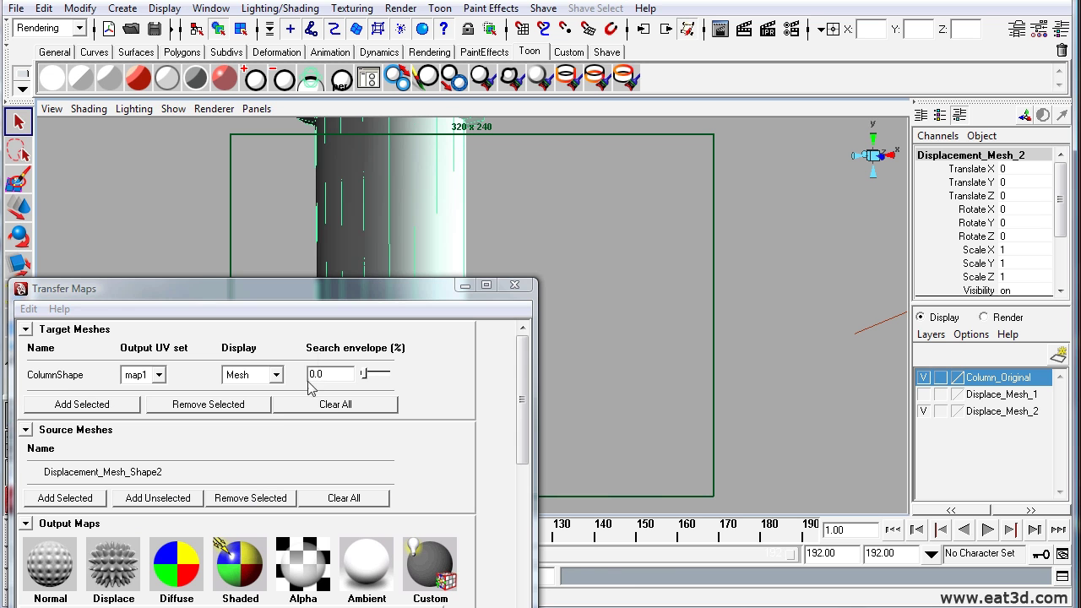
click(275, 374)
click(253, 403)
Expand the ColumnShape search envelope around the raised discs, setting it to 4.7%
drag(373, 290, 353, 496)
alt+drag(372, 385, 397, 413)
scroll(402, 420, up, 5)
drag(273, 494, 170, 156)
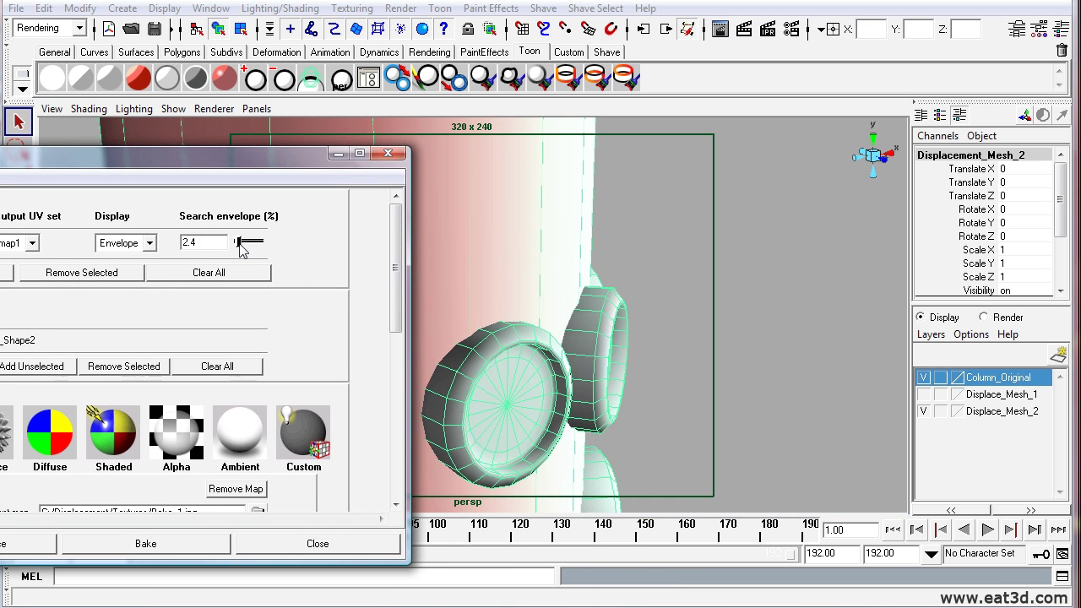
drag(241, 244, 241, 249)
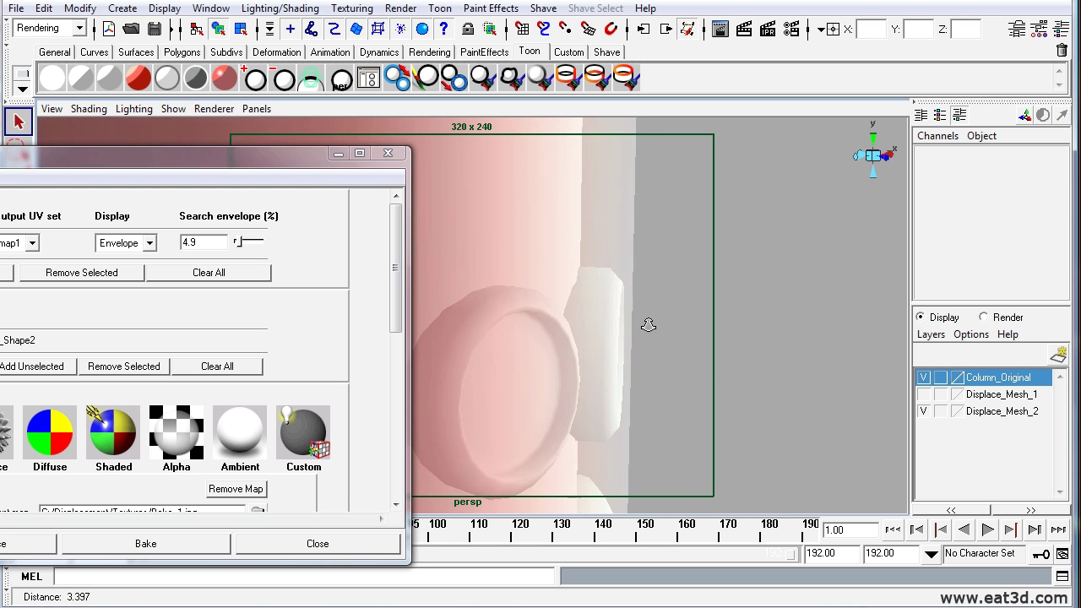
double_click(193, 242)
click(204, 245)
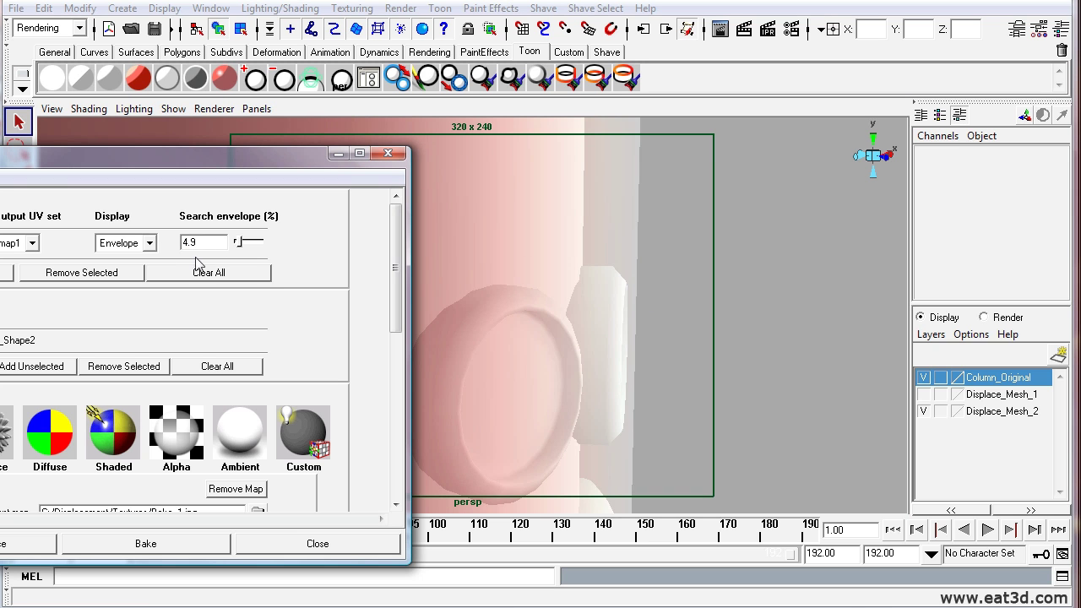
drag(203, 246, 193, 247)
text(7)
key(Return)
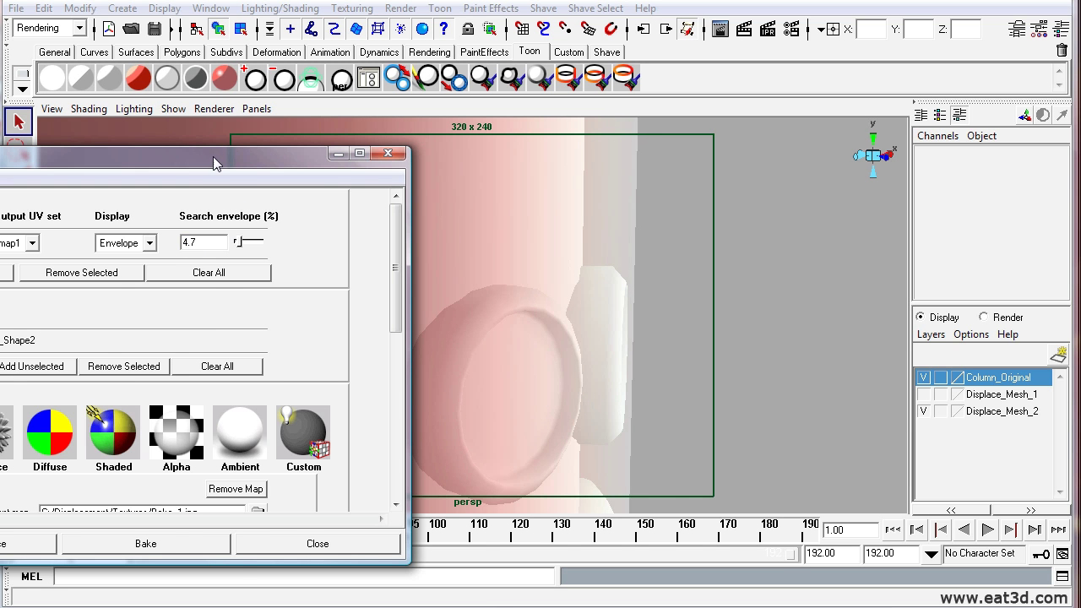
Return the ColumnShape target display to Mesh
drag(213, 156, 573, 156)
click(486, 243)
click(481, 269)
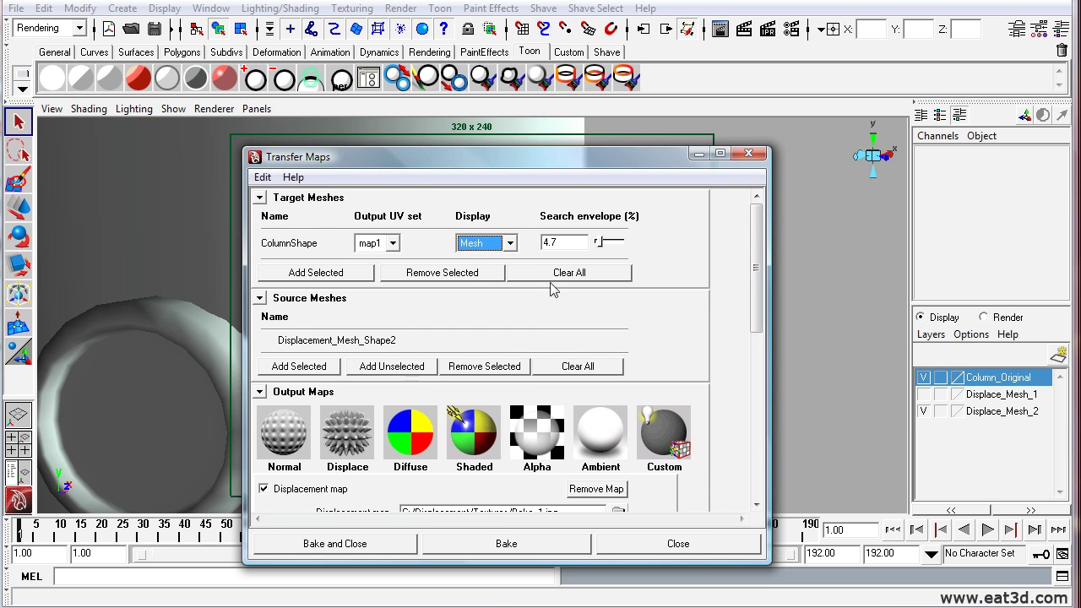
Bake the second displacement map to C:/Displacement/Textures/Bake_2.jpg and close Transfer Maps
drag(408, 163, 472, 158)
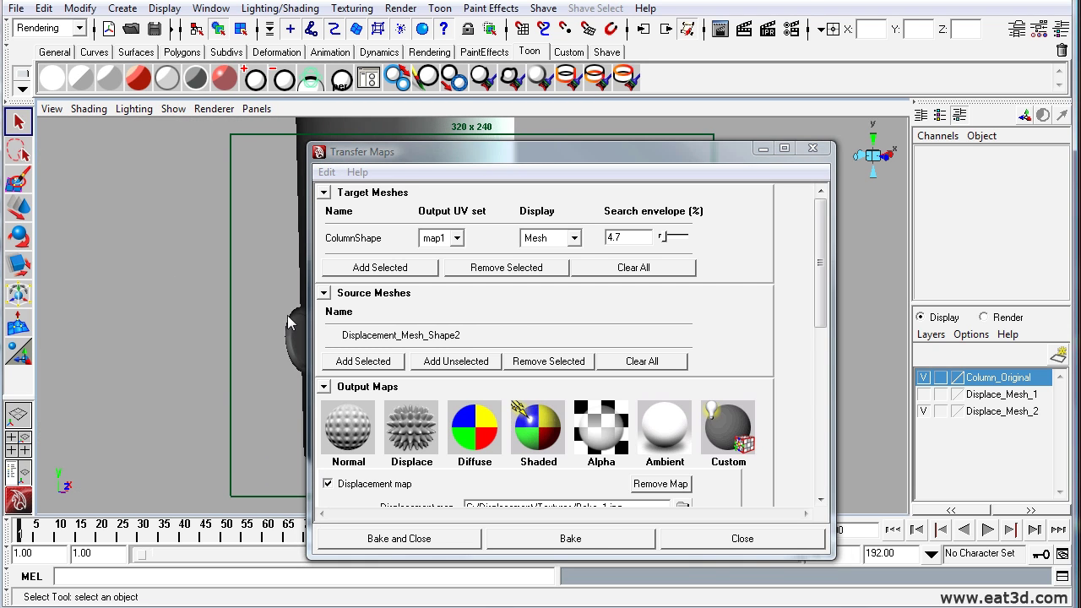
scroll(818, 317, down, 5)
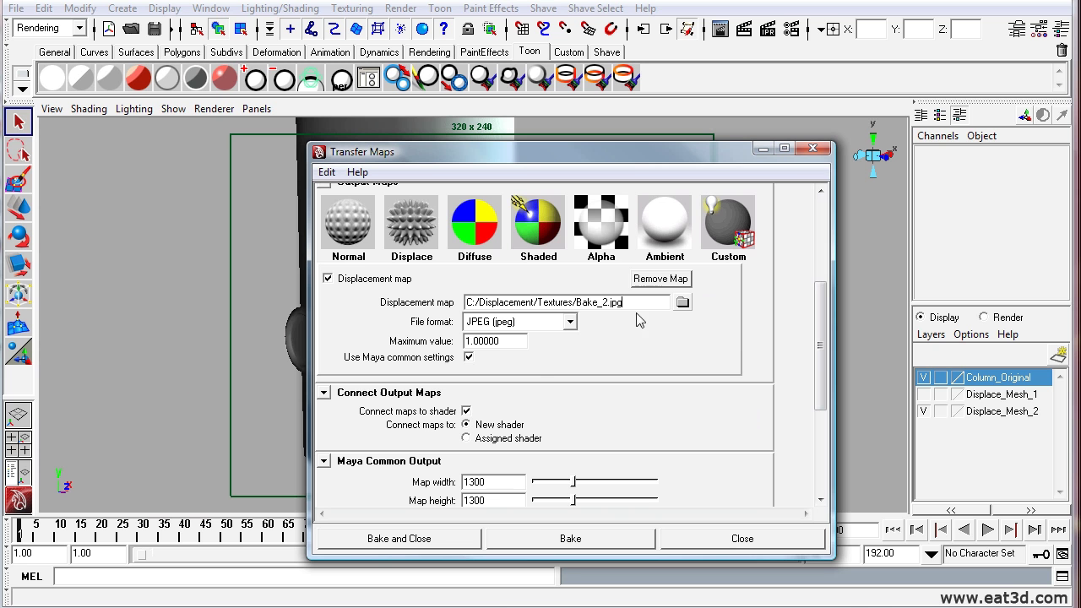
click(570, 541)
click(812, 148)
Examine the raised discs around the base of the second displacement mesh
alt+right_drag(391, 326, 360, 339)
alt+middle_drag(360, 340, 369, 335)
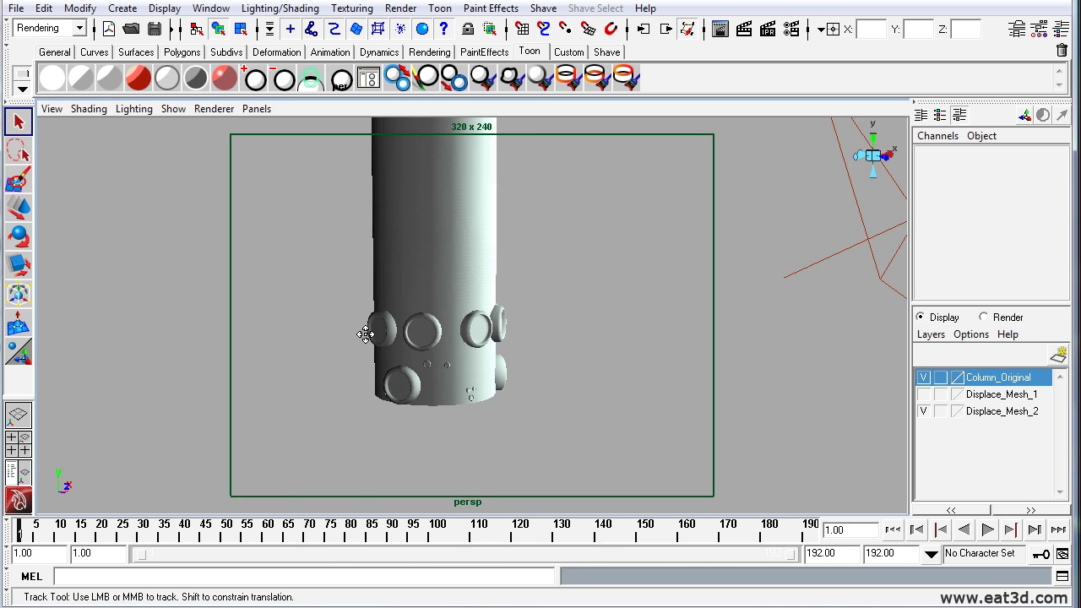
alt+right_drag(369, 335, 414, 355)
alt+drag(414, 355, 431, 376)
alt+middle_drag(432, 377, 446, 354)
mouse_move(446, 355)
alt+right_down()
mouse_move(423, 351)
mouse_move(436, 358)
alt+right_up()
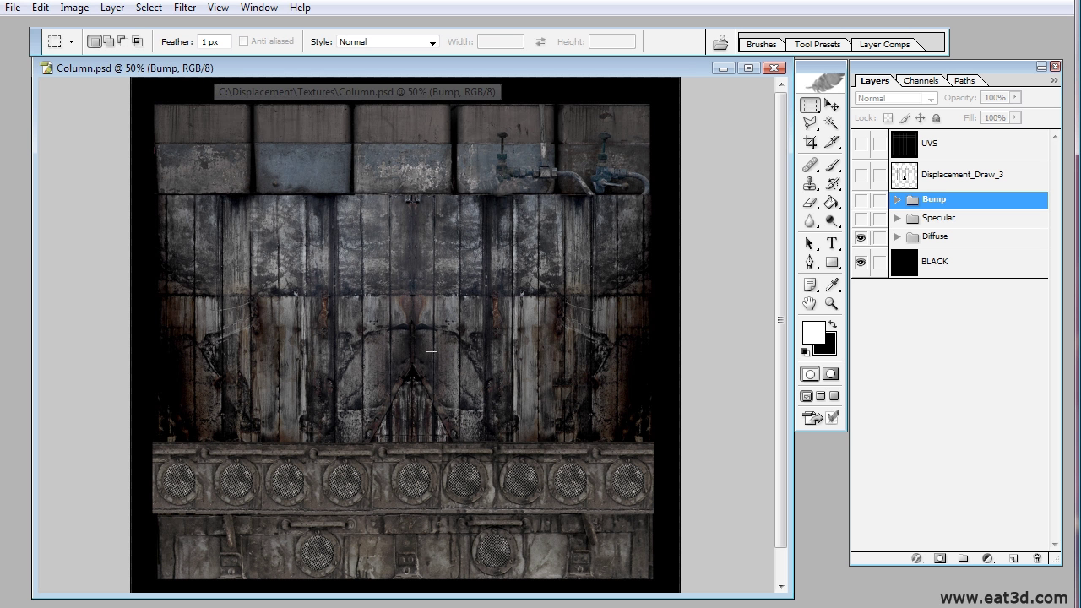
Switch to Column.psd in Photoshop and preview its Specular and Bump groups over the diffuse texture
click(861, 217)
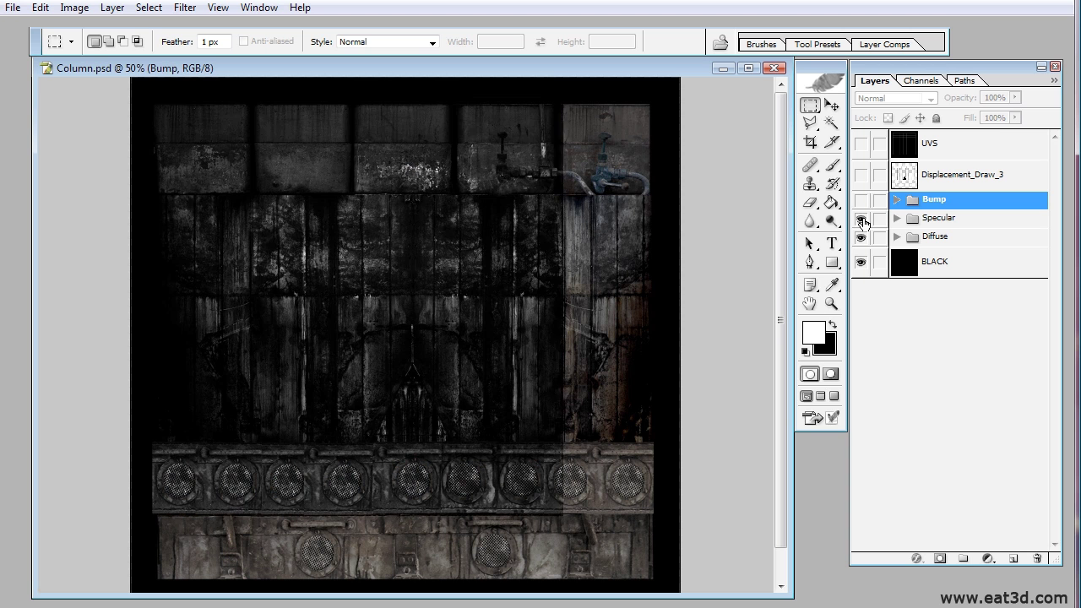
click(860, 199)
click(860, 199)
click(860, 218)
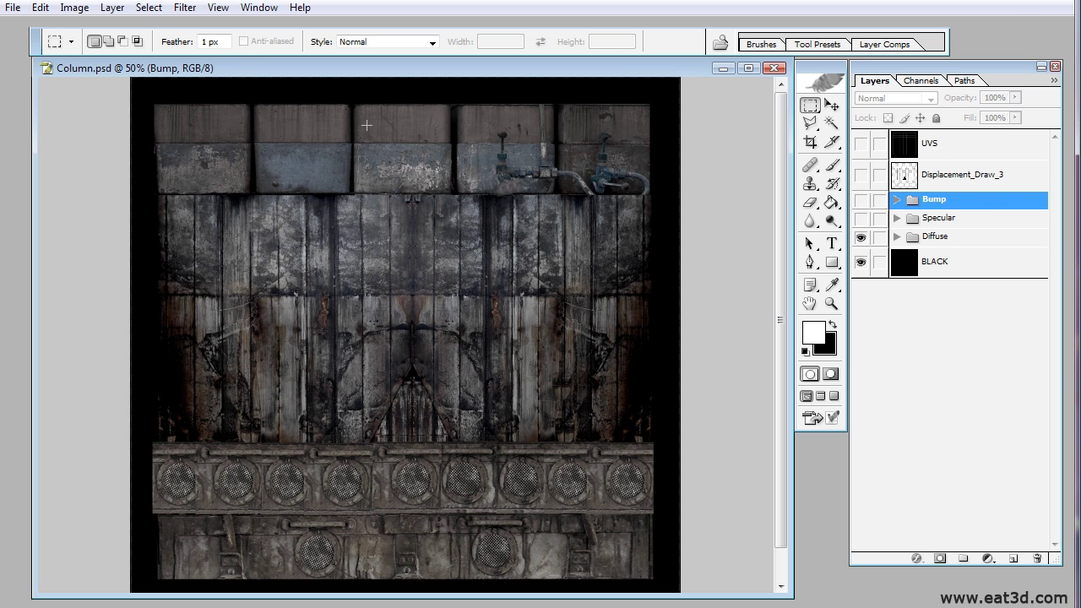
Open the baked images Bake_1.jpg and Bake_2.jpg from the Textures folder
click(13, 9)
click(124, 46)
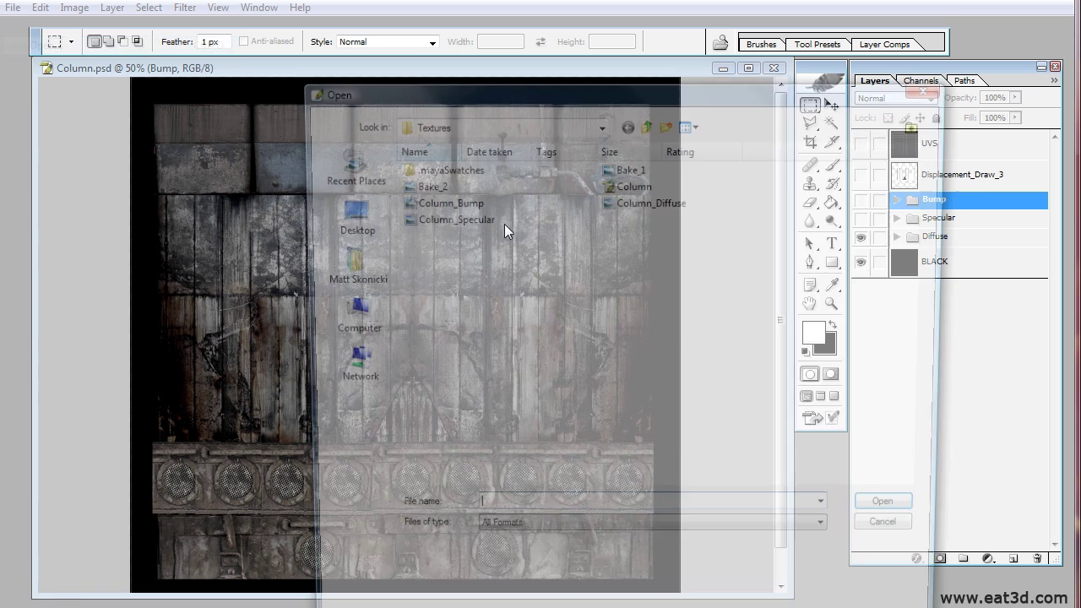
click(629, 168)
ctrl+click(422, 186)
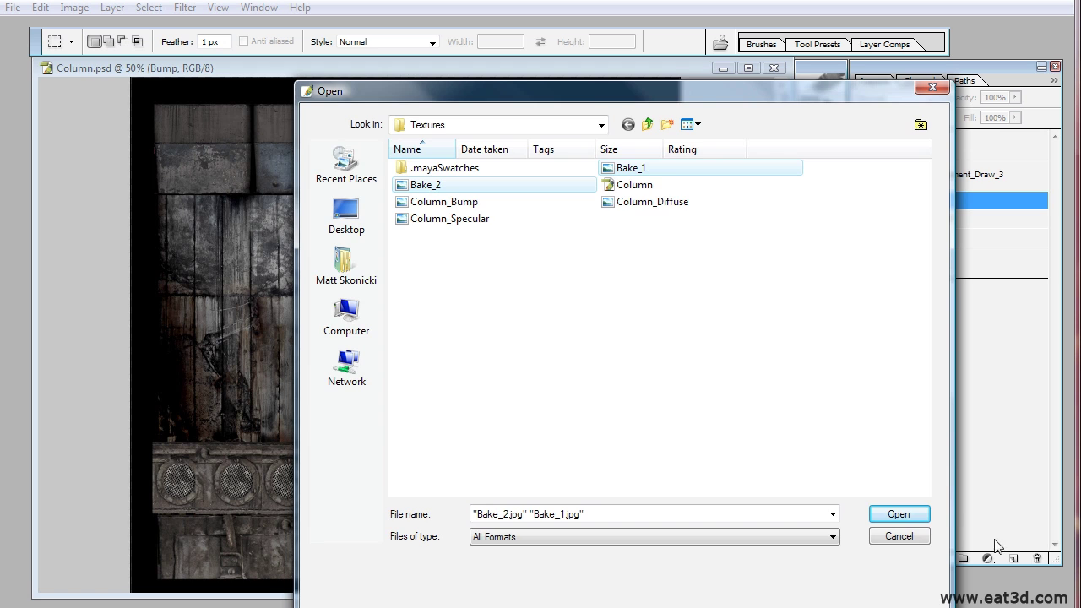
click(898, 514)
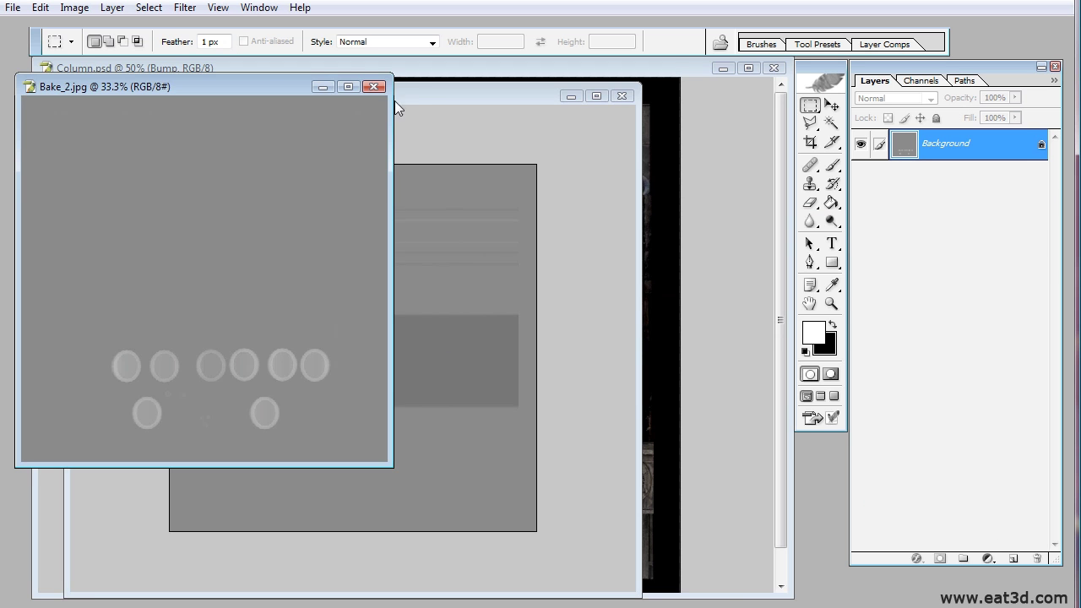
Copy the whole Bake_1.jpg image and paste it into Column.psd as a new layer
mouse_move(407, 102)
mouse_down()
mouse_move(501, 120)
mouse_move(411, 95)
mouse_up()
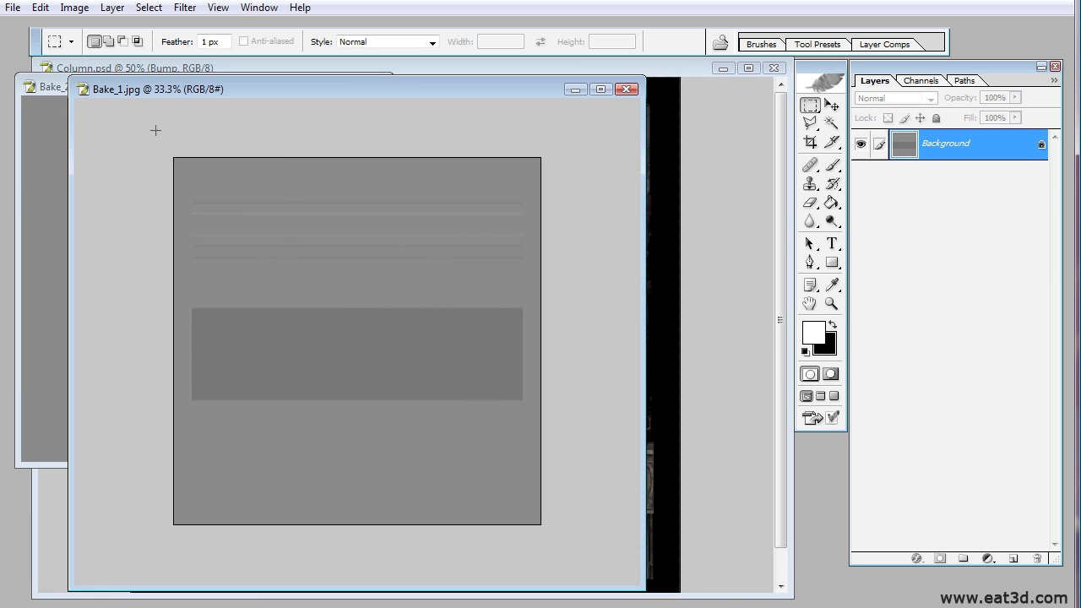
key(ctrl+a)
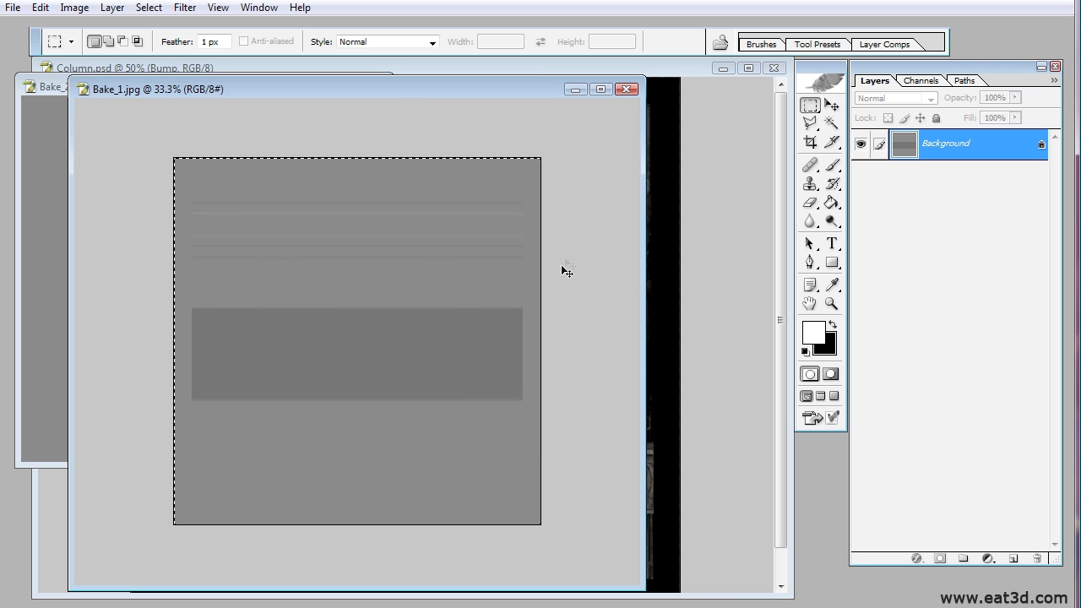
drag(547, 90, 426, 148)
click(577, 70)
key(ctrl+v)
Copy the whole Bake_2.jpg image and paste it into Column.psd as a new layer
drag(15, 151, 187, 139)
click(94, 112)
click(26, 90)
drag(112, 89, 173, 90)
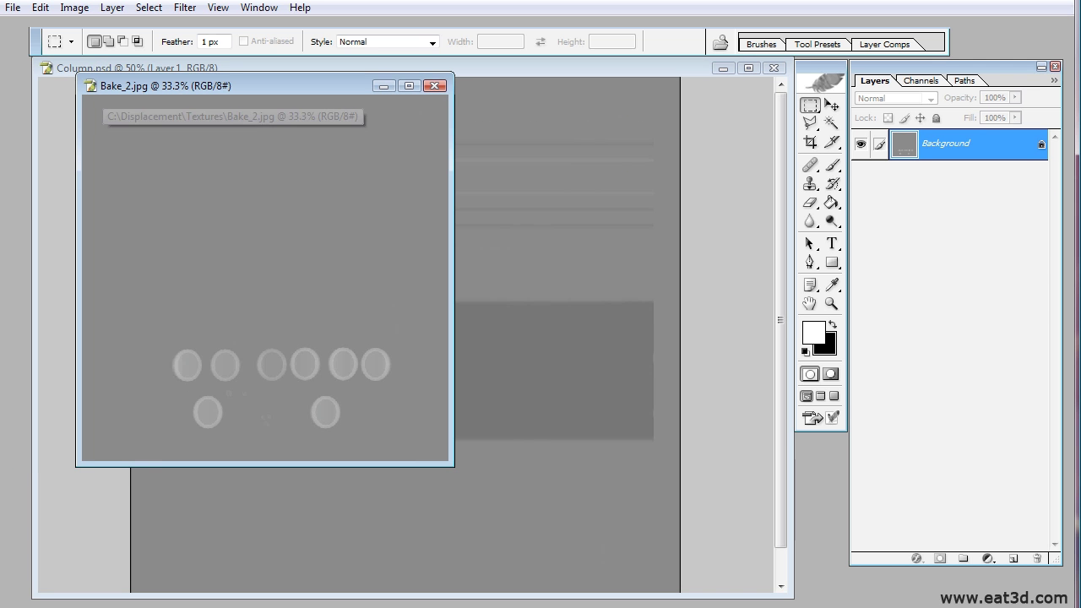
click(831, 304)
alt+click(383, 314)
key(m)
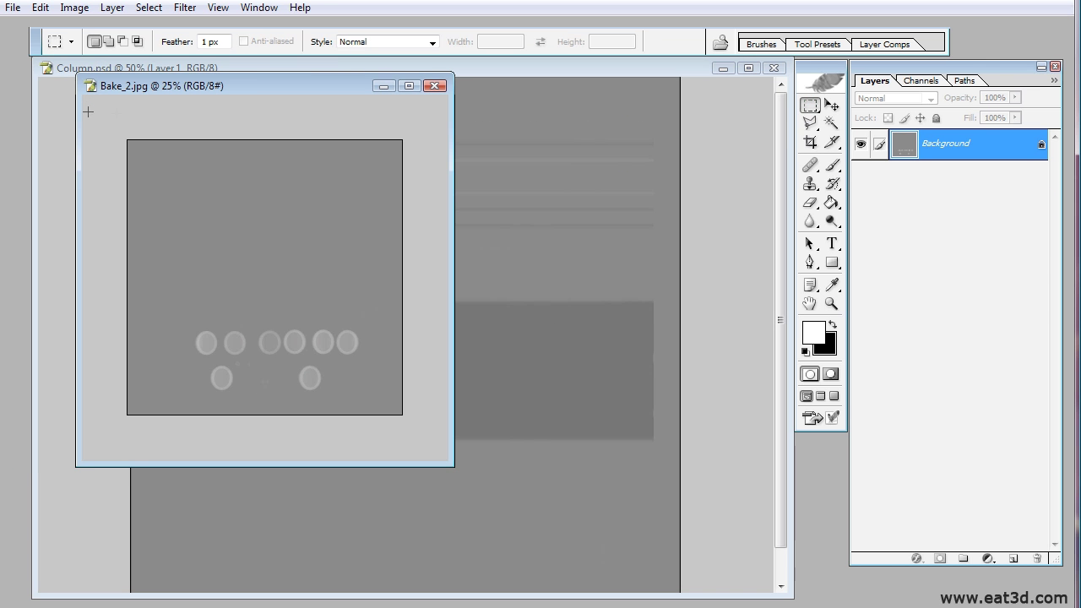
key(ctrl+a)
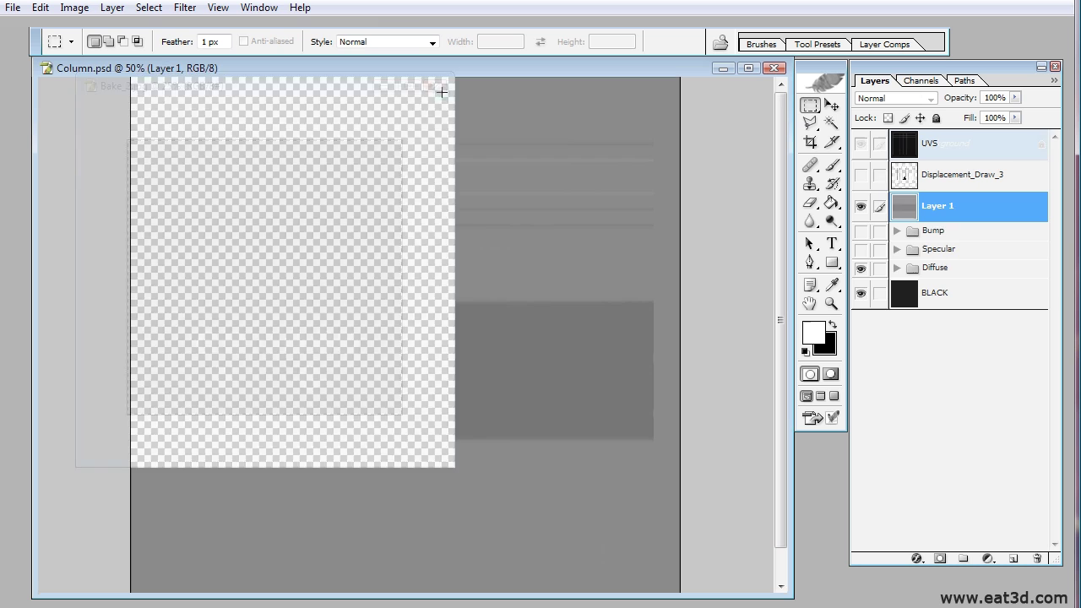
key(ctrl+v)
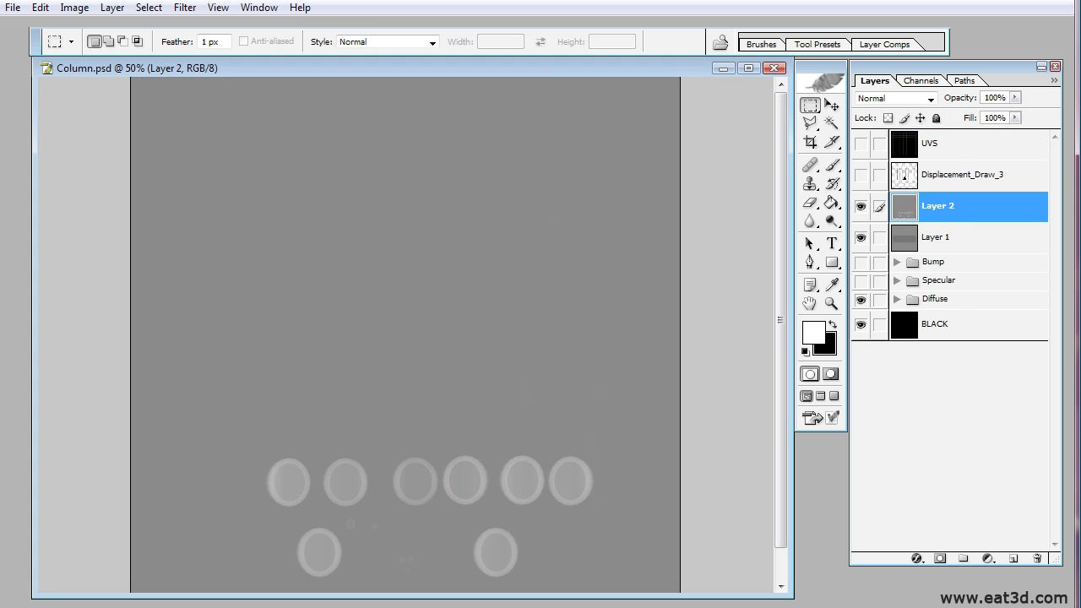
Move the banded bake layer above the disc bake layer, naming the lower one Displace_1 and the upper one Displace_2
drag(947, 243, 963, 208)
double_click(939, 237)
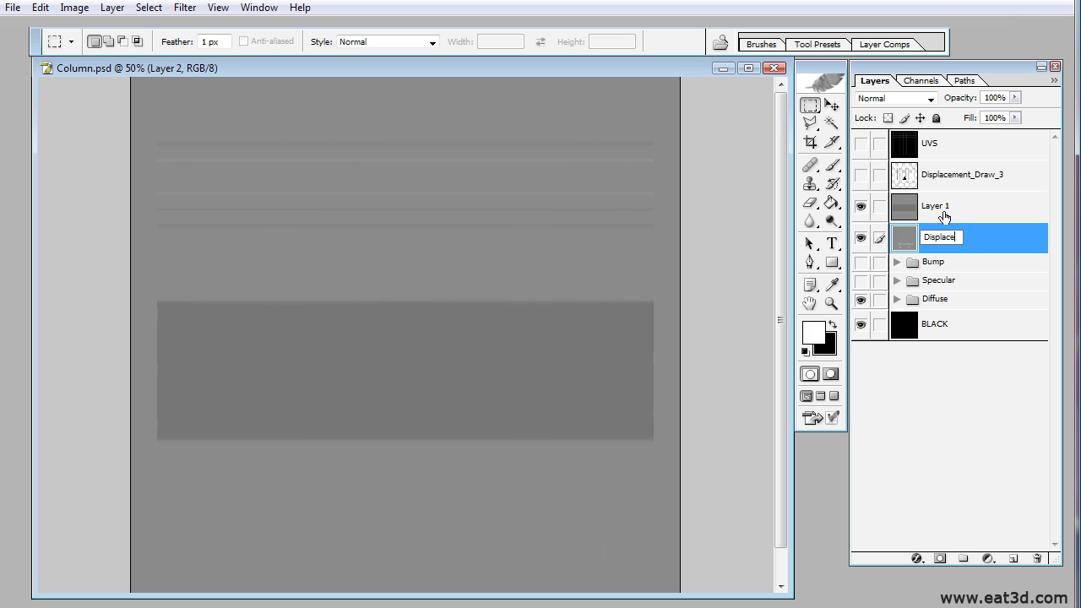
text(Displace_1)
key(Return)
double_click(957, 206)
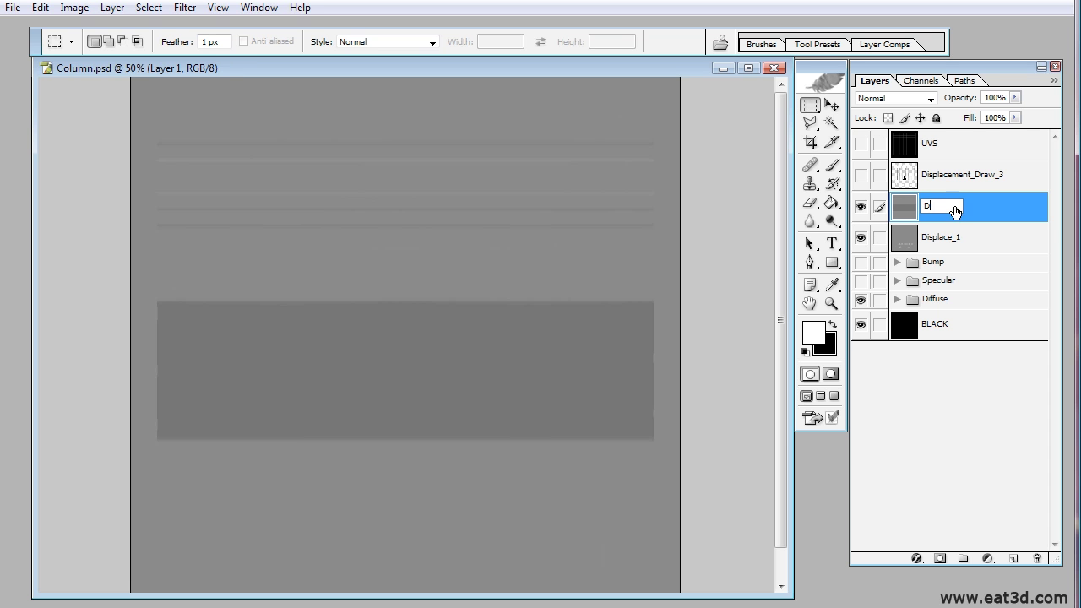
text(Displace_2)
key(Return)
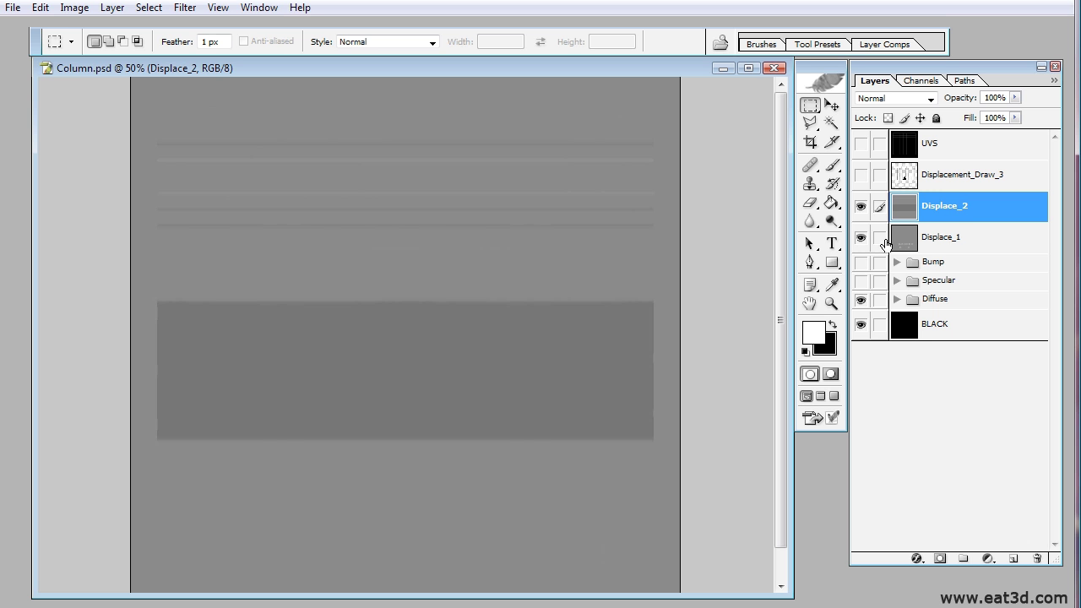
Hide the Displace_1 and Displace_2 layers and show Displacement_Draw_3 over the diffuse texture
click(861, 206)
click(861, 238)
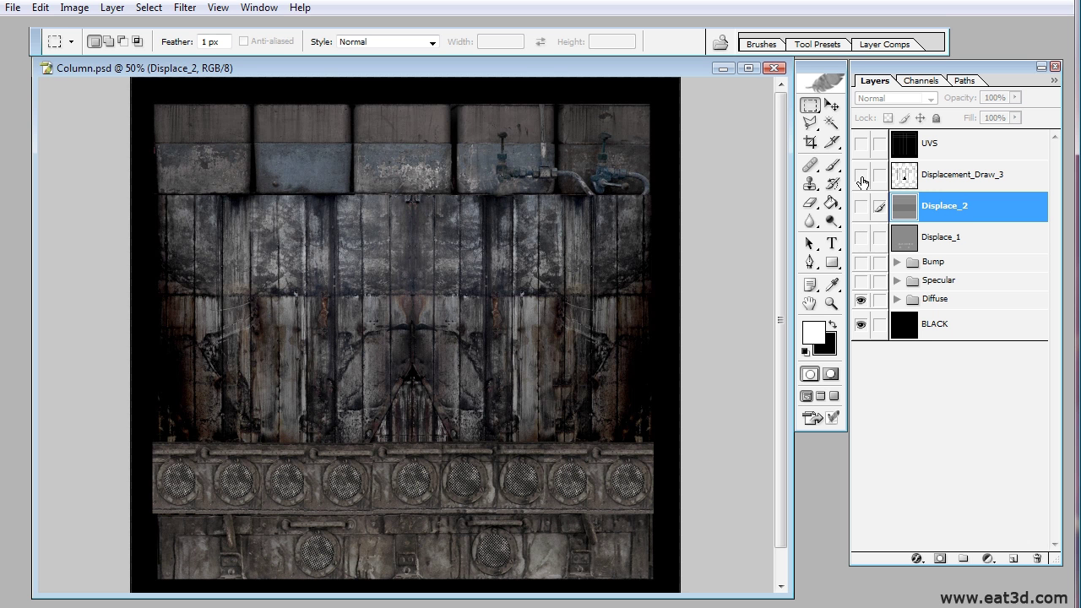
click(861, 176)
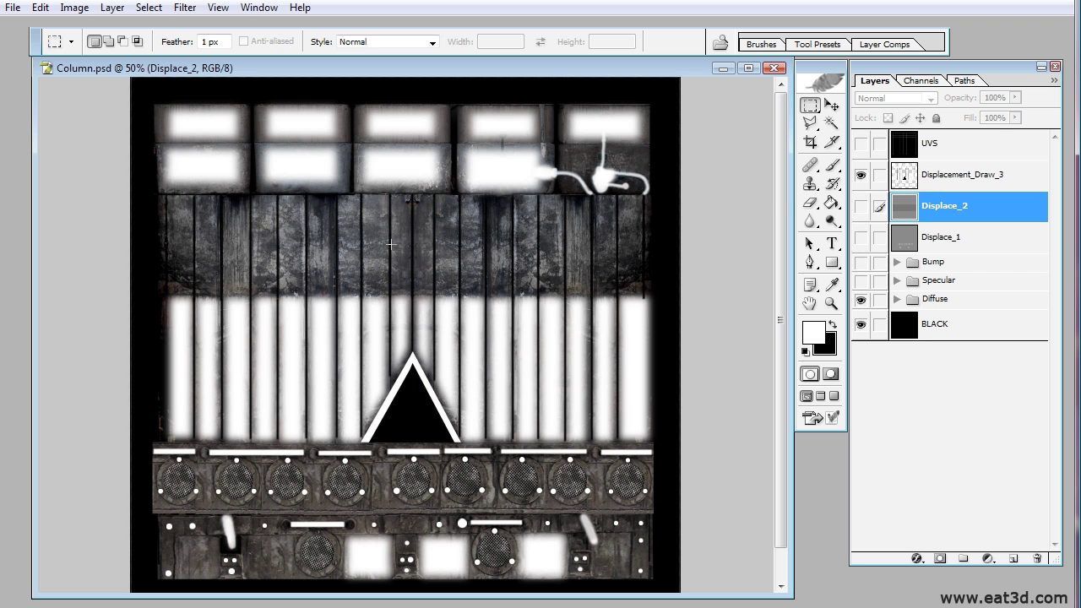
click(809, 107)
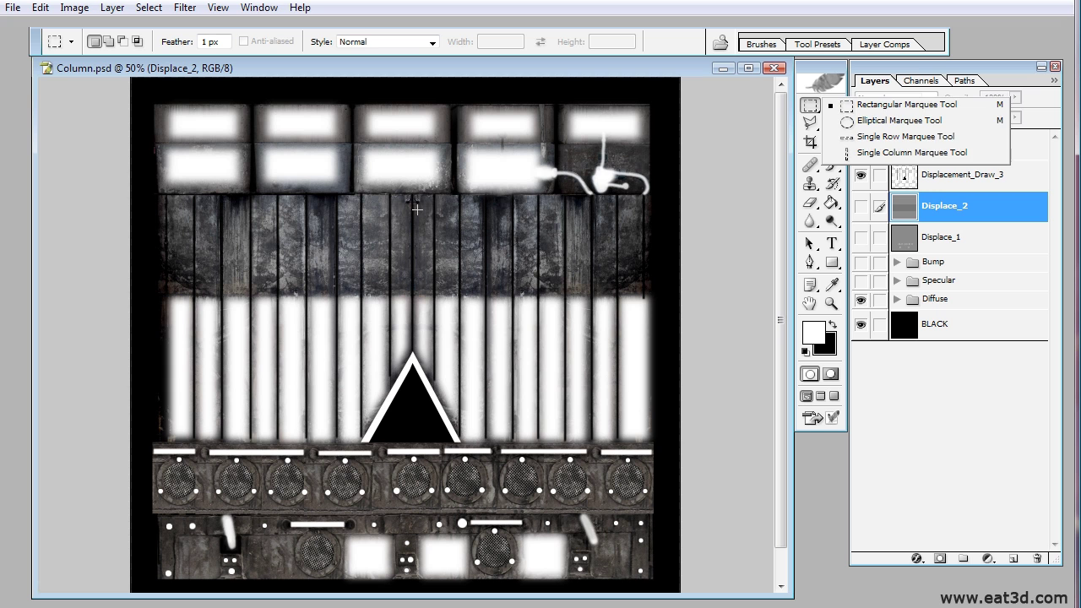
drag(418, 205, 438, 237)
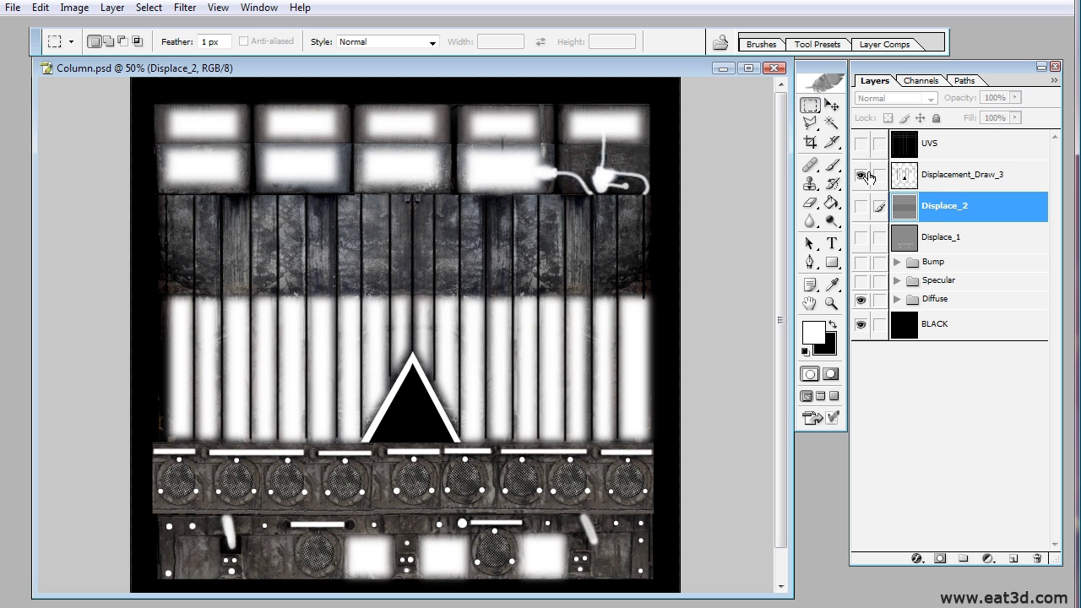
click(862, 175)
click(862, 175)
Add a new layer beneath Displacement_Draw_3 and name it 50%_Grey
click(1013, 559)
double_click(937, 205)
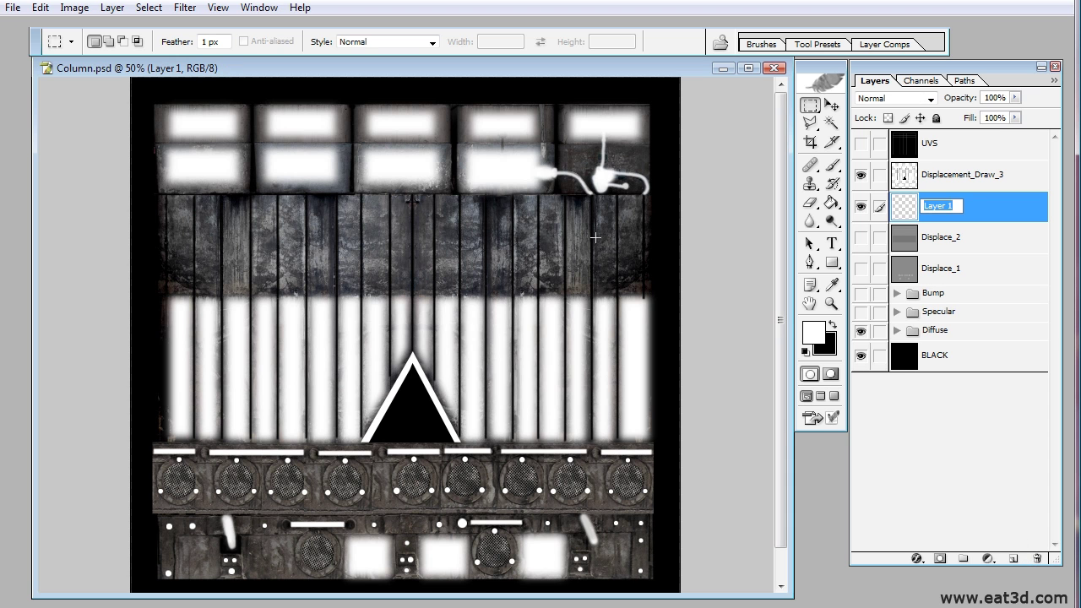
text(50%_Grey)
key(Return)
Fill the 50%_Grey layer with 50% Gray
click(39, 7)
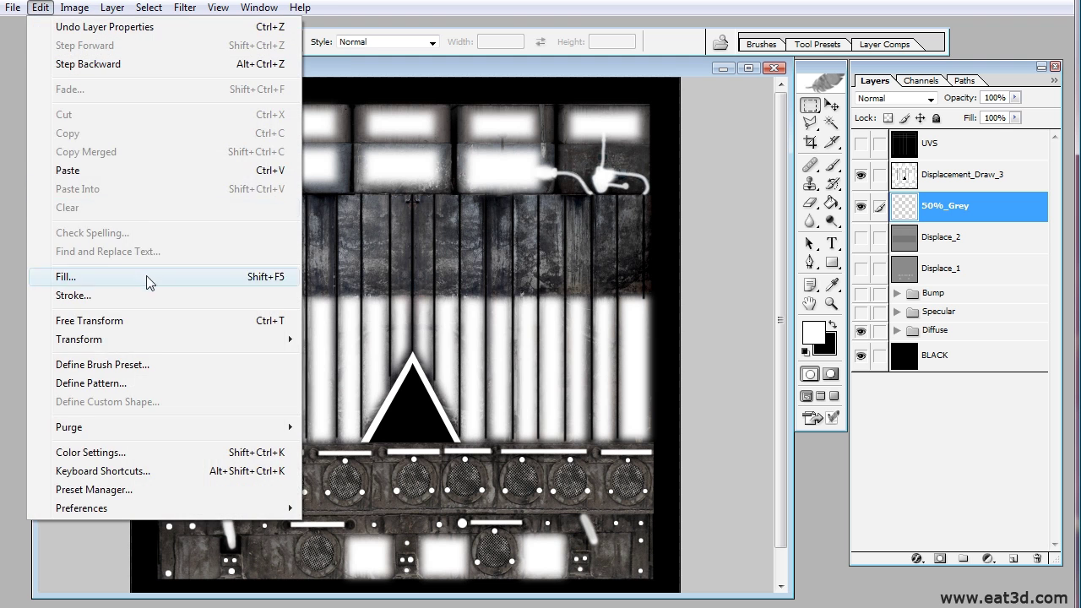
click(150, 276)
click(439, 312)
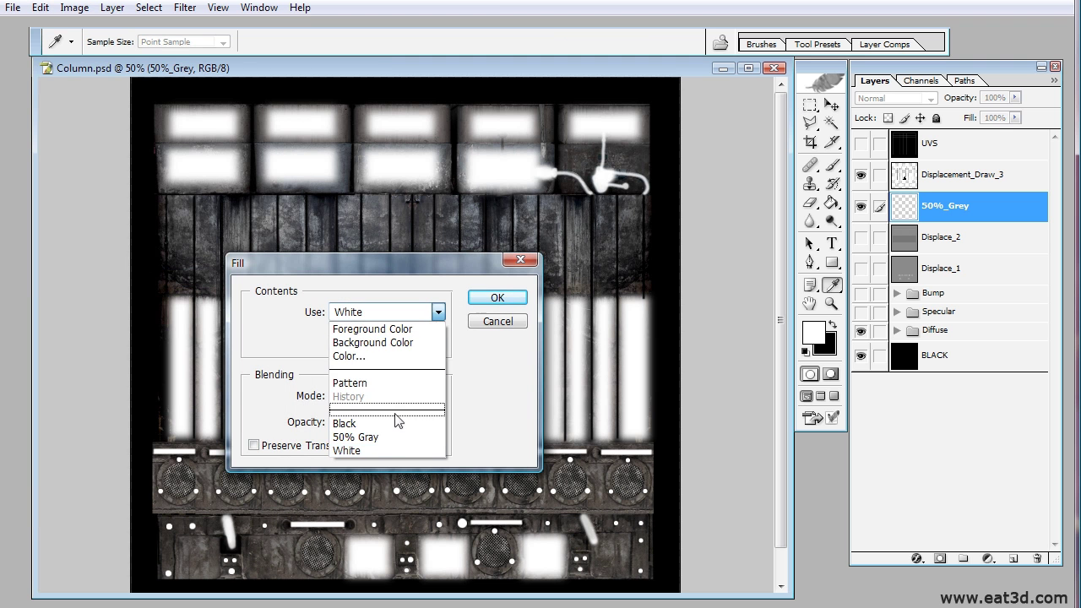
click(398, 437)
click(496, 297)
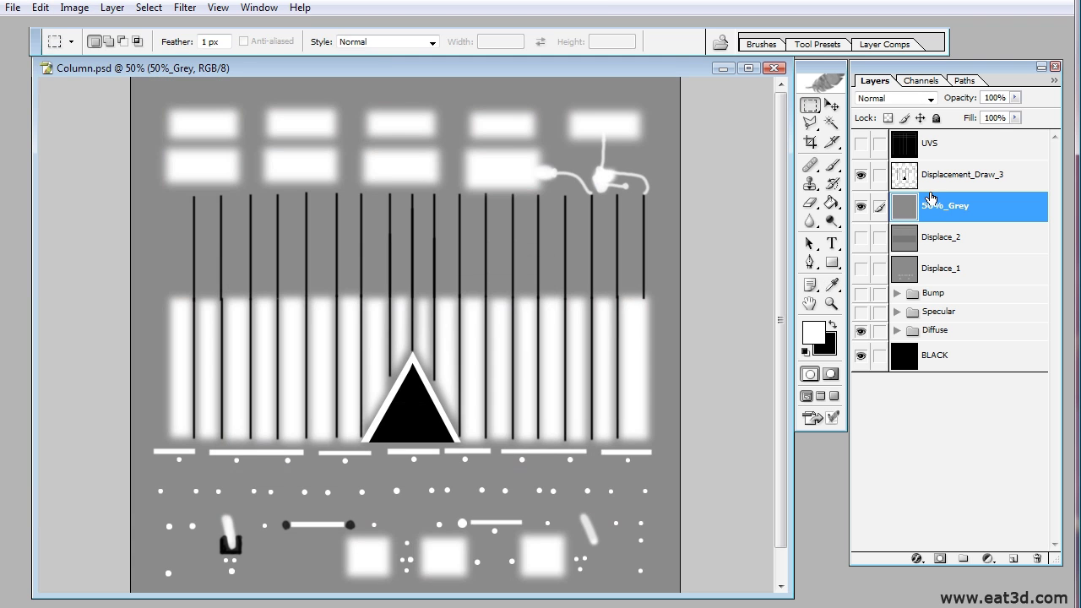
Hide Displacement_Draw_3 and 50%_Grey, and check the contents of the two Displace layers
click(860, 175)
click(860, 206)
click(860, 238)
click(860, 237)
click(860, 269)
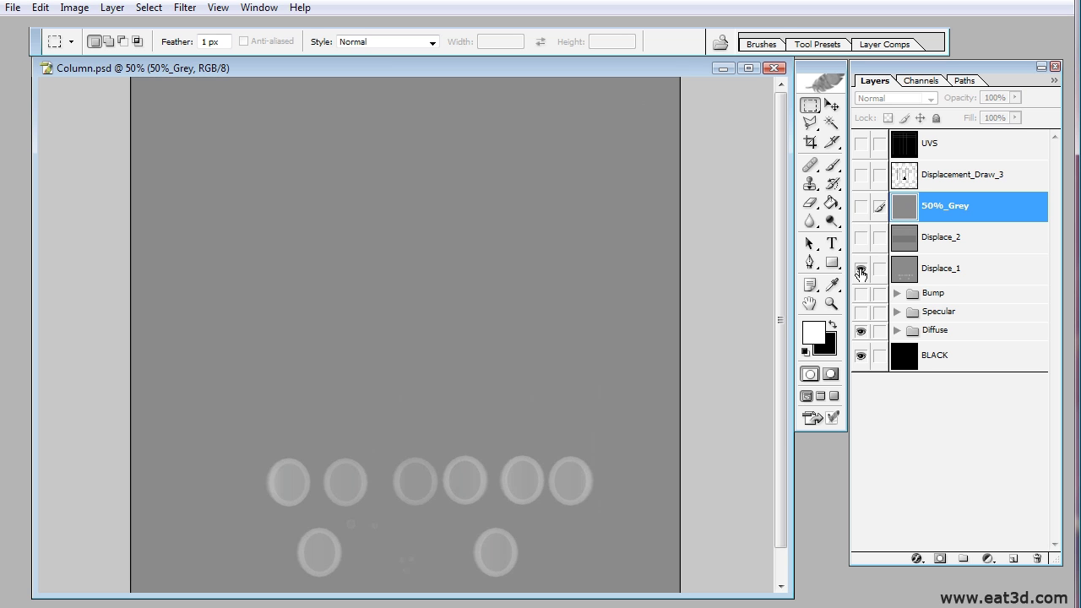
click(861, 269)
Move the disc bake layer above the banded one and swap their names to Displace_2 and Displace_1
drag(945, 268, 951, 225)
double_click(956, 237)
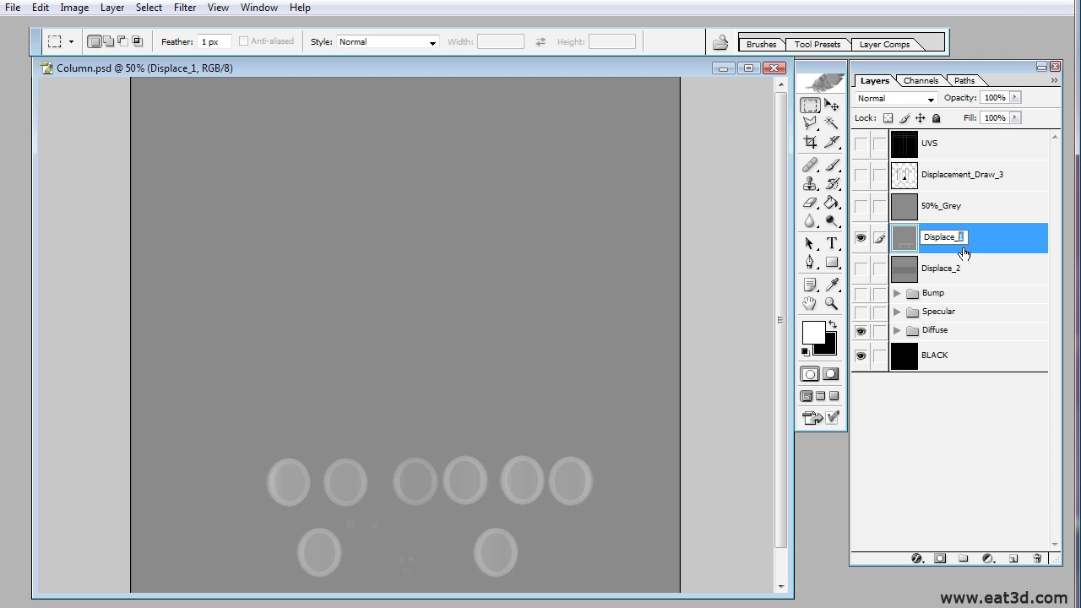
click(954, 266)
double_click(950, 265)
click(961, 268)
text(1)
click(951, 241)
click(946, 268)
Preview the Displace_2 and Displacement_Draw_3 layers by toggling their visibility
click(860, 237)
click(860, 237)
click(862, 179)
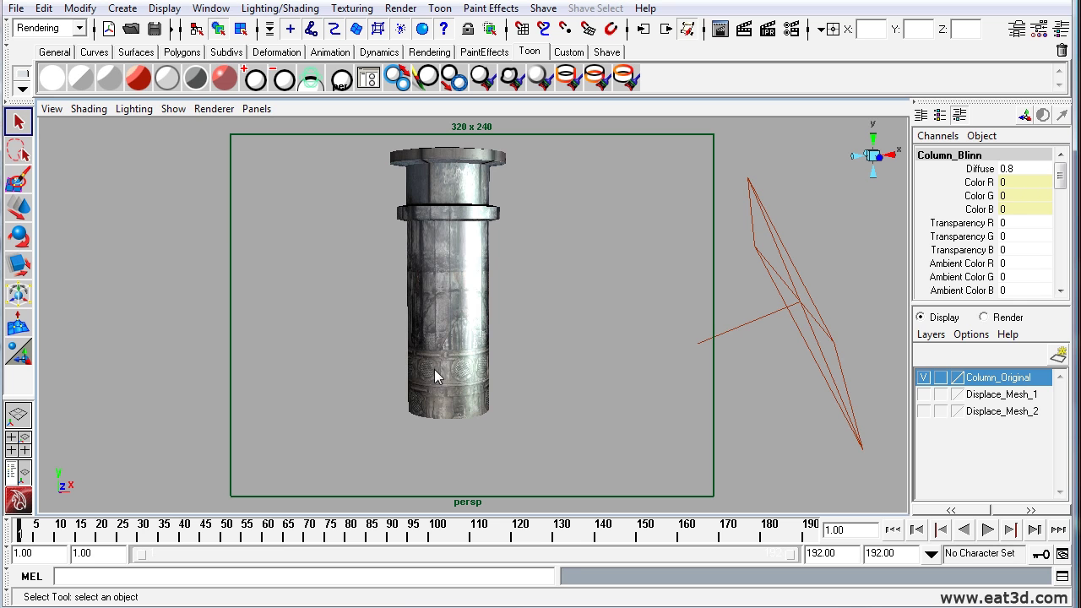
Open the Hypershade and frame the Column_Blinn shading network in its work area
alt+right_drag(365, 331, 409, 326)
drag(1080, 20, 410, 11)
click(659, 288)
click(660, 336)
scroll(591, 329, up, 3)
alt+right_drag(581, 323, 557, 381)
alt+middle_drag(557, 380, 569, 343)
alt+right_drag(569, 342, 619, 399)
alt+middle_drag(614, 453, 621, 427)
alt+right_drag(621, 427, 583, 397)
alt+right_drag(419, 275, 433, 310)
alt+middle_drag(432, 309, 444, 322)
Create a Displacement node from the Maya nodes and place it below the Column_Blinn network
click(331, 97)
click(346, 110)
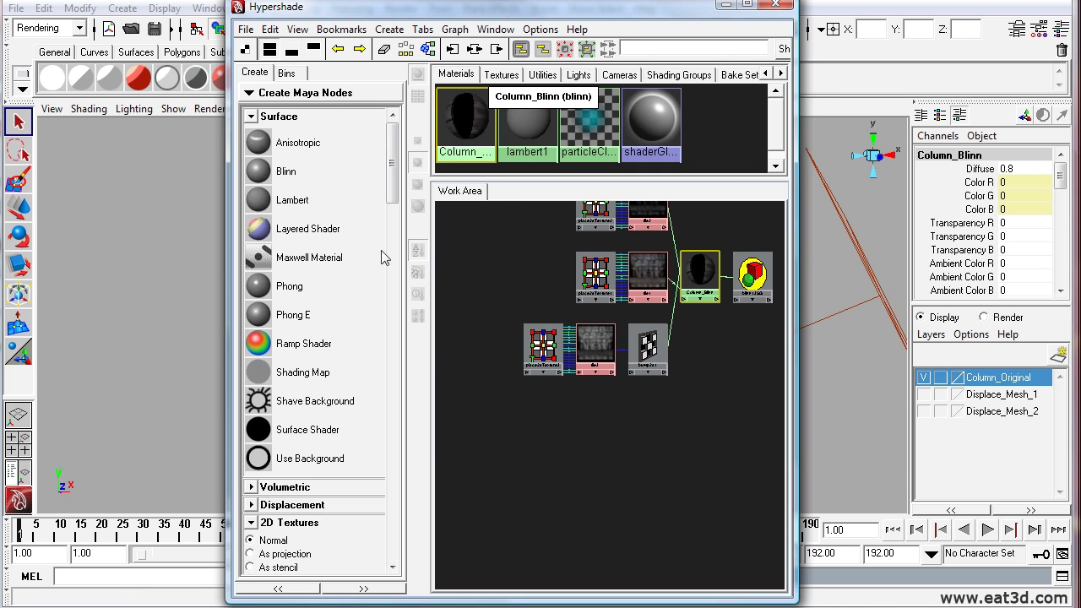
scroll(278, 337, down, 5)
click(250, 234)
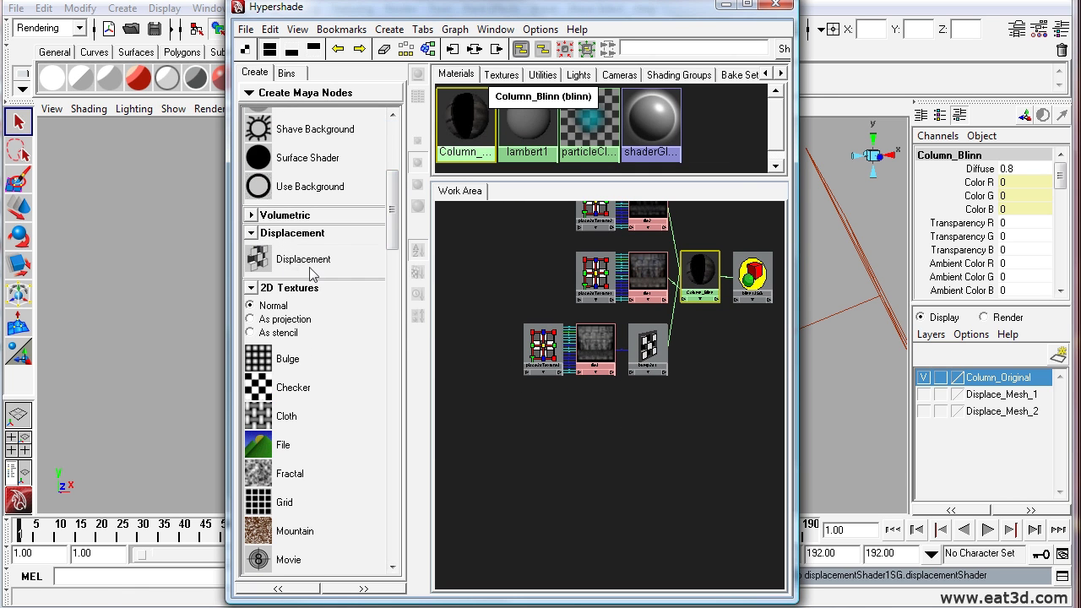
click(270, 259)
drag(460, 221, 669, 481)
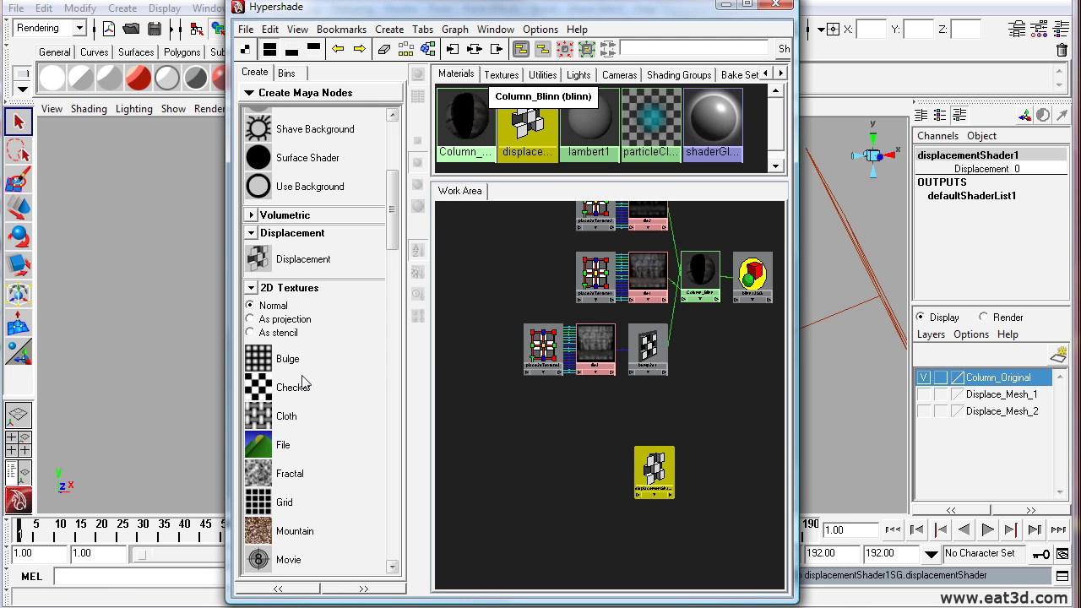
Create a File texture node and place it beneath the bump texture nodes, before the displacement node
scroll(318, 391, down, 1)
click(292, 406)
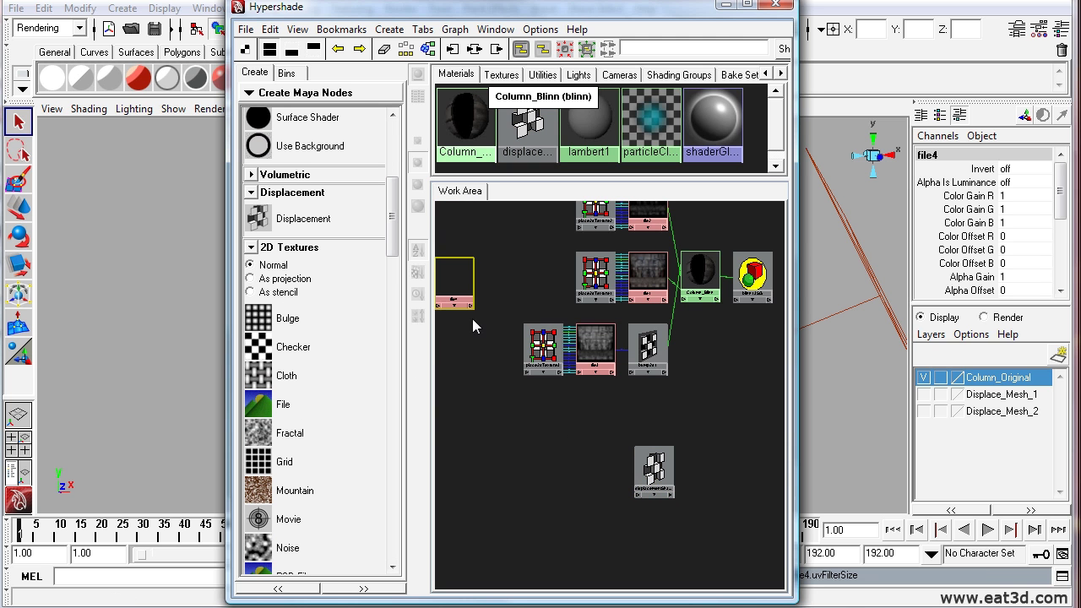
drag(463, 296, 564, 438)
alt+right_drag(568, 428, 487, 400)
alt+middle_drag(488, 400, 495, 390)
drag(486, 323, 541, 409)
alt+right_drag(503, 421, 567, 408)
Create a Multiply Divide node next to the new file texture and move the displacement node further along to make room
drag(391, 243, 617, 430)
click(321, 568)
drag(675, 467, 711, 462)
alt+right_drag(581, 462, 604, 460)
scroll(604, 459, up, 1)
click(602, 452)
scroll(591, 447, up, 1)
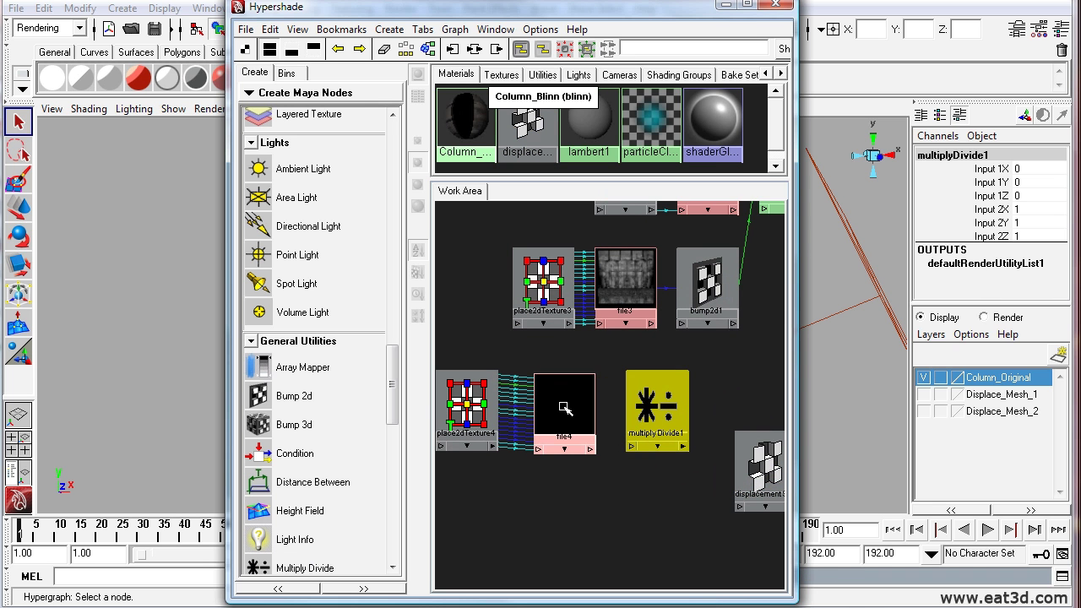
Connect the Out Alpha of file4 to Input 1X of multiplyDivide1
middle_drag(564, 408, 651, 420)
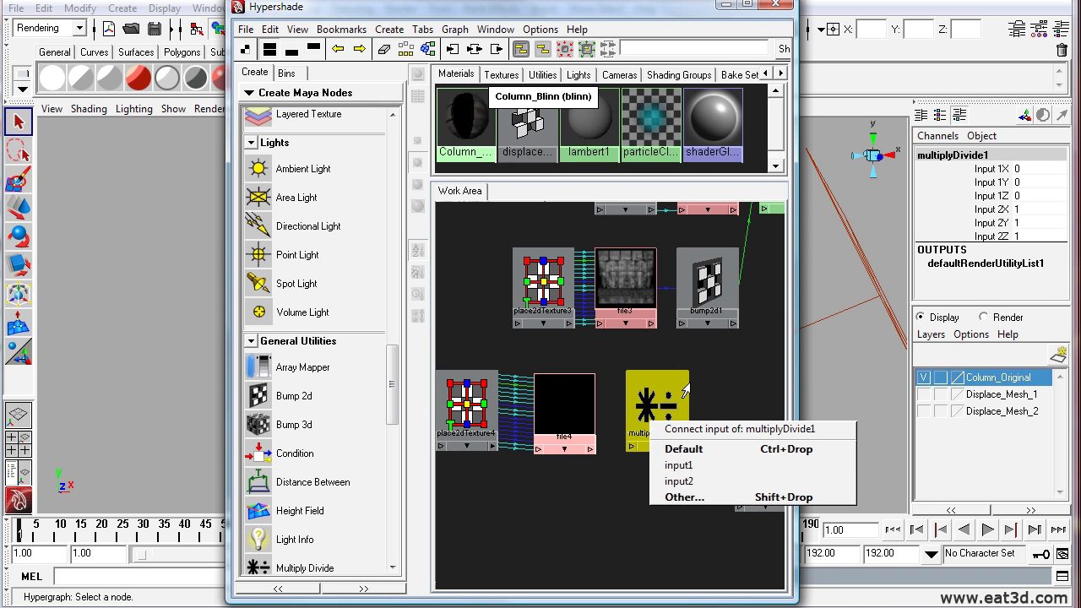
click(686, 497)
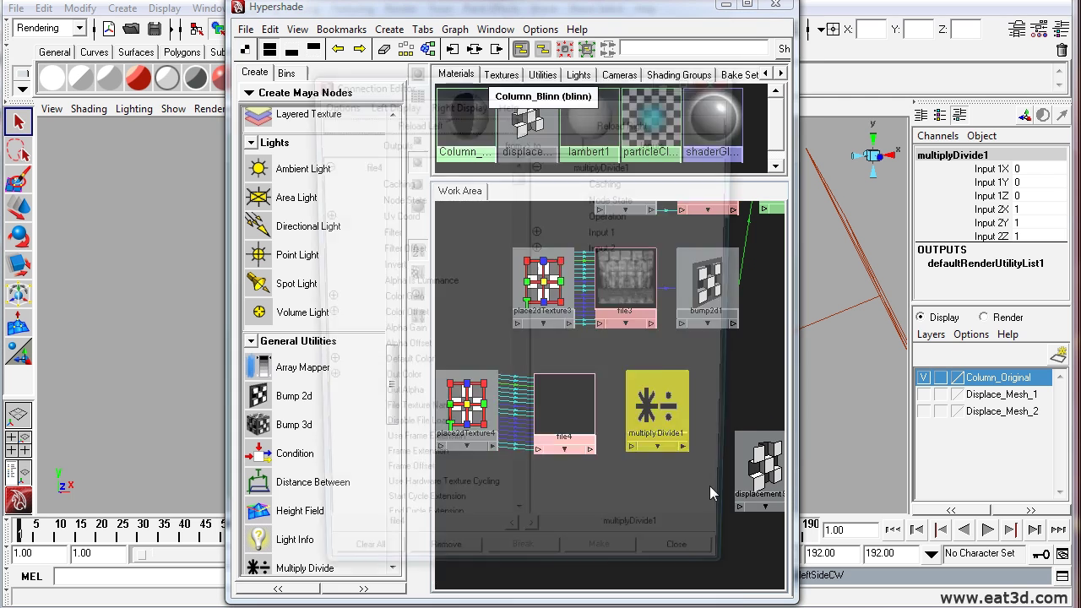
click(377, 386)
click(407, 404)
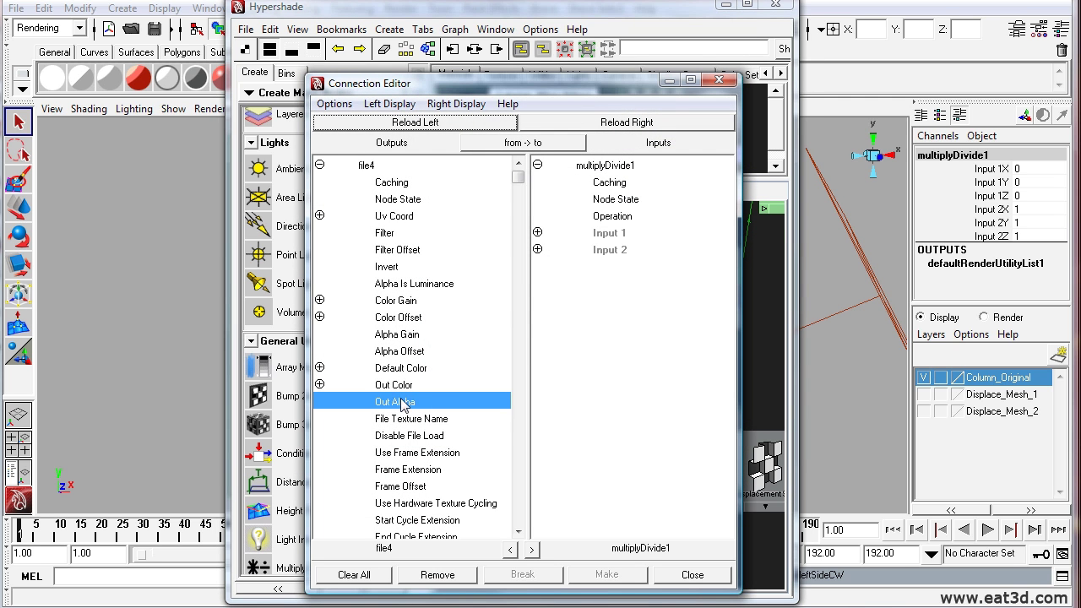
click(537, 232)
click(629, 250)
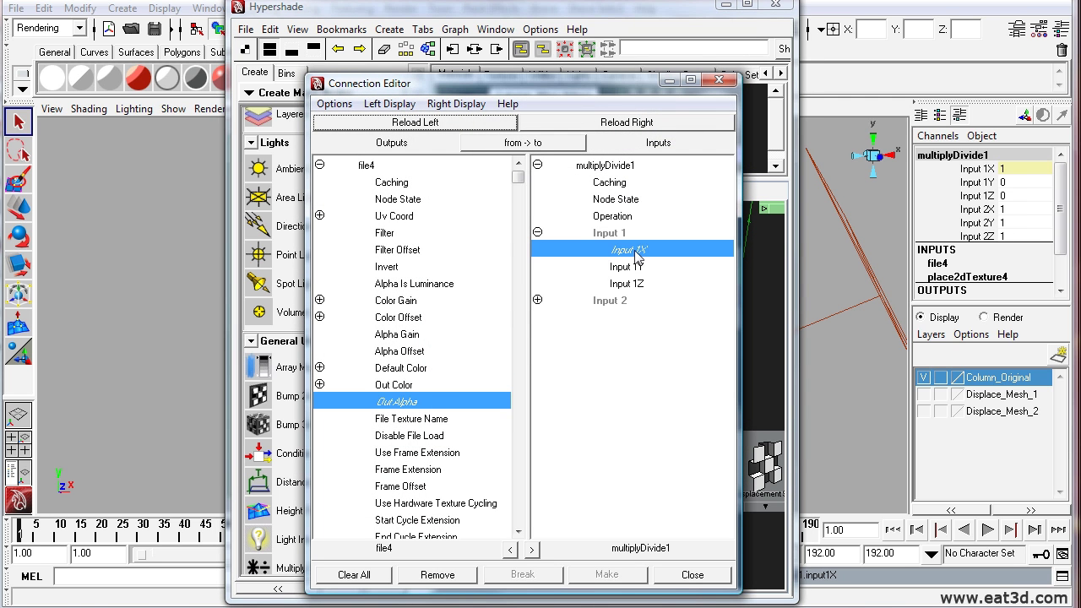
click(719, 79)
Set the Alpha Offset in file4's Color Balance attributes to -0.5
alt+middle_drag(647, 433, 585, 430)
alt+right_drag(584, 431, 498, 460)
alt+middle_drag(498, 460, 577, 458)
double_click(592, 380)
double_click(593, 382)
drag(615, 10, 454, 21)
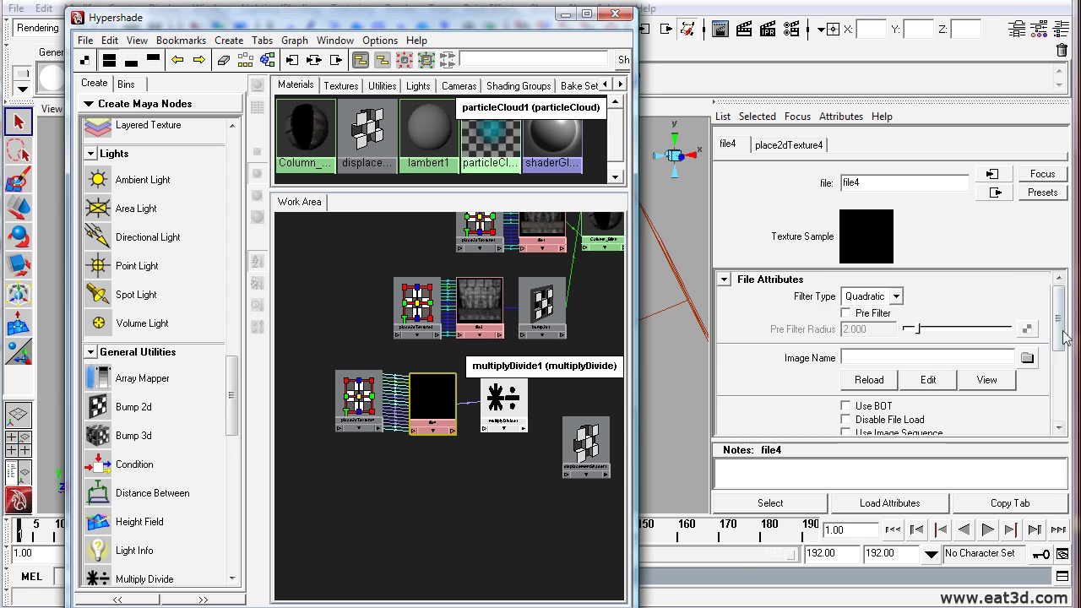
scroll(1043, 403, down, 5)
click(724, 360)
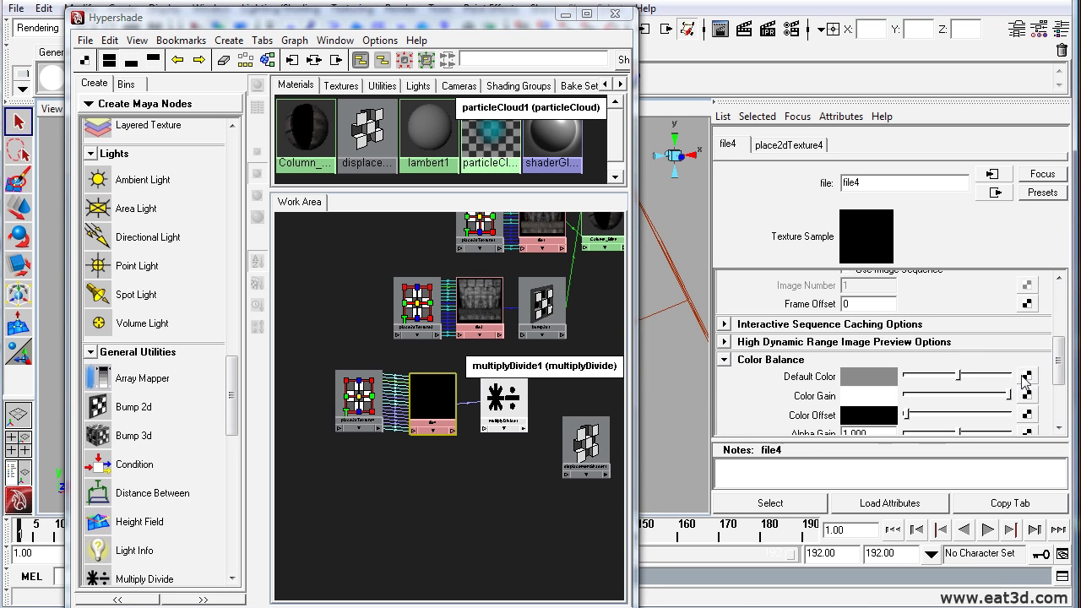
scroll(888, 382, down, 3)
click(846, 399)
text(-0.5)
key(Return)
Duplicate the multiplyDivide1 shading network and arrange the copied nodes in a row beneath the original
click(504, 400)
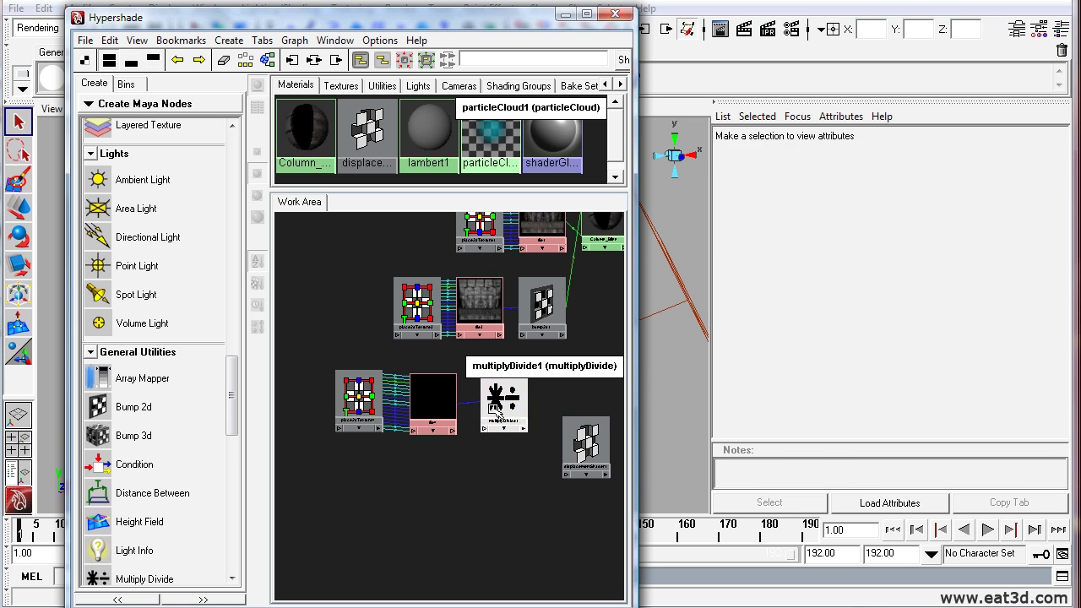
click(111, 41)
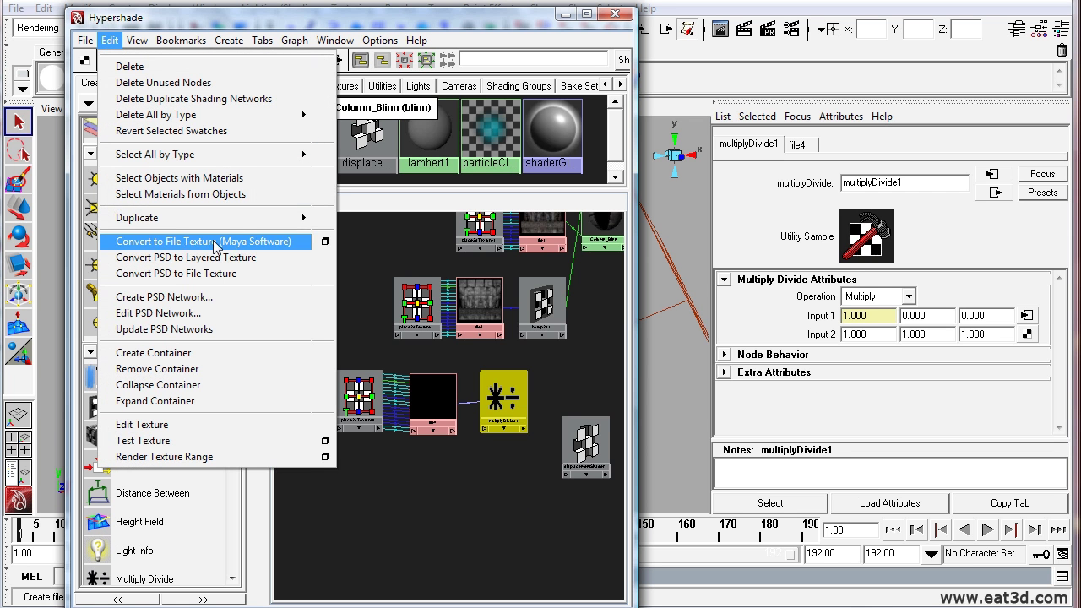
mouse_move(287, 218)
click(342, 221)
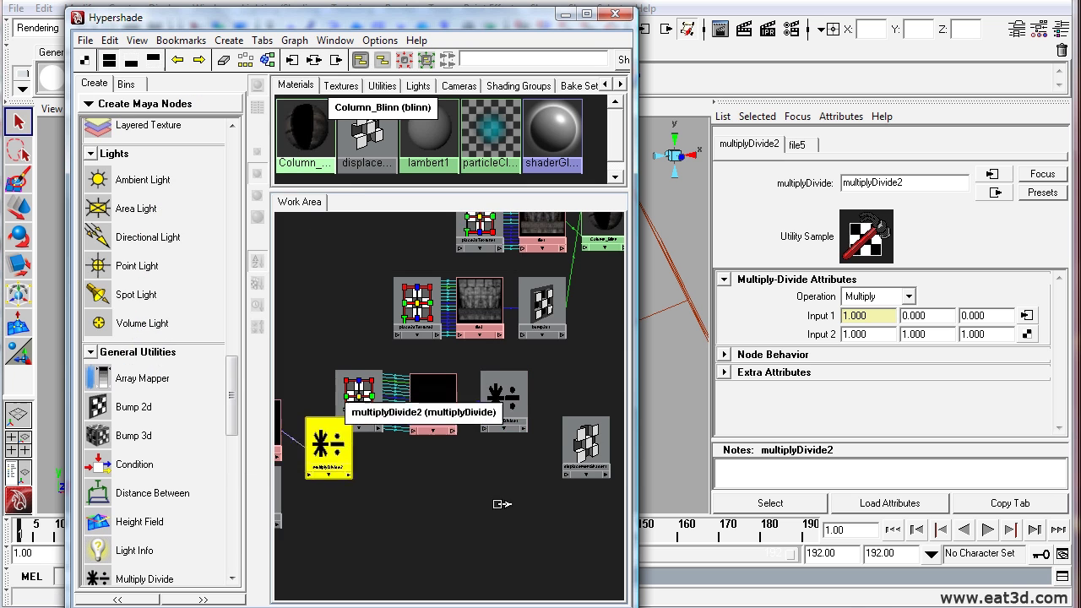
drag(452, 462, 447, 457)
drag(310, 470, 375, 458)
click(504, 458)
Duplicate the multiplyDivide2 shading network and arrange its copied nodes as a third row
click(110, 41)
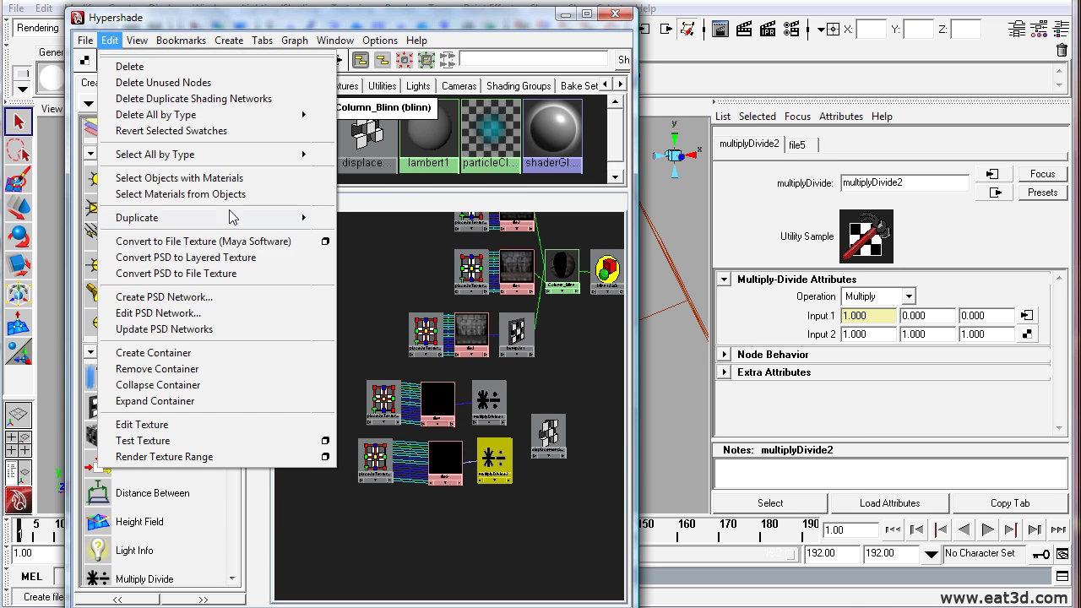
mouse_move(306, 218)
click(379, 223)
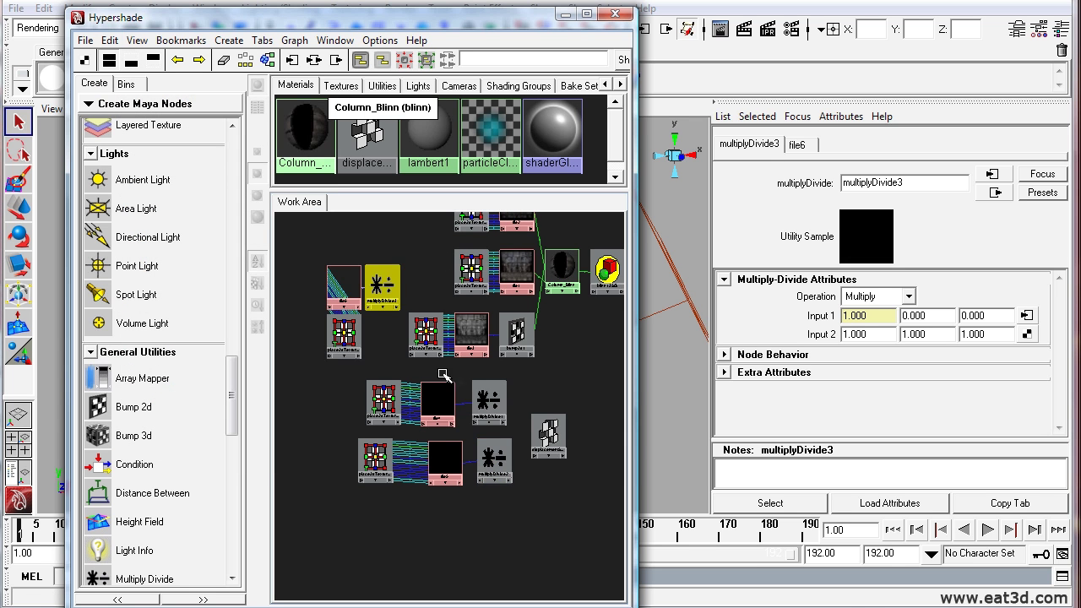
mouse_move(382, 285)
mouse_down()
mouse_move(448, 457)
mouse_move(499, 517)
mouse_up()
click(339, 282)
drag(342, 287, 446, 520)
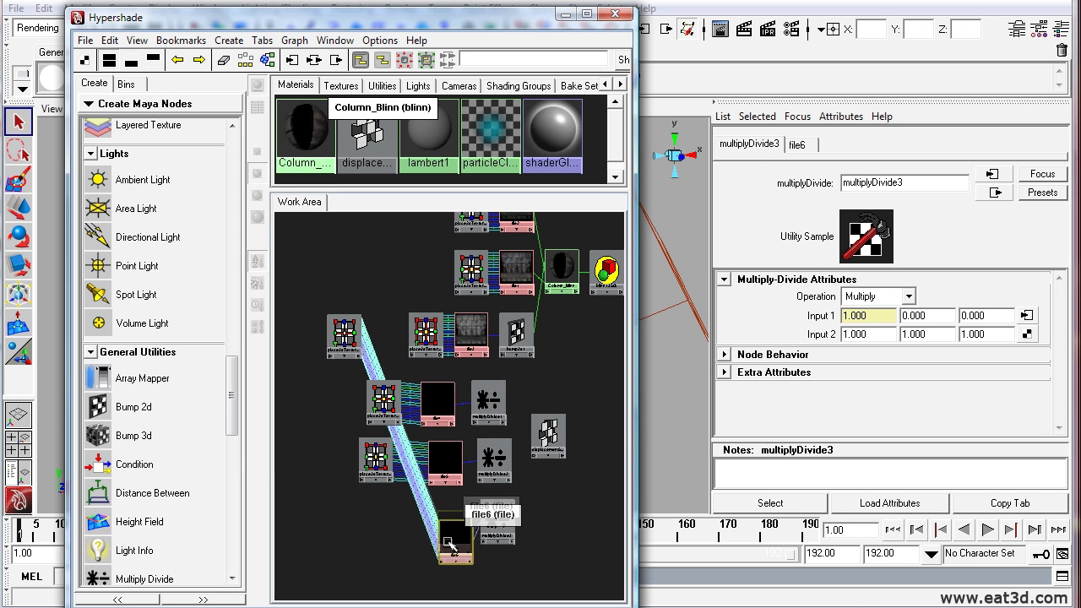
drag(343, 336, 385, 527)
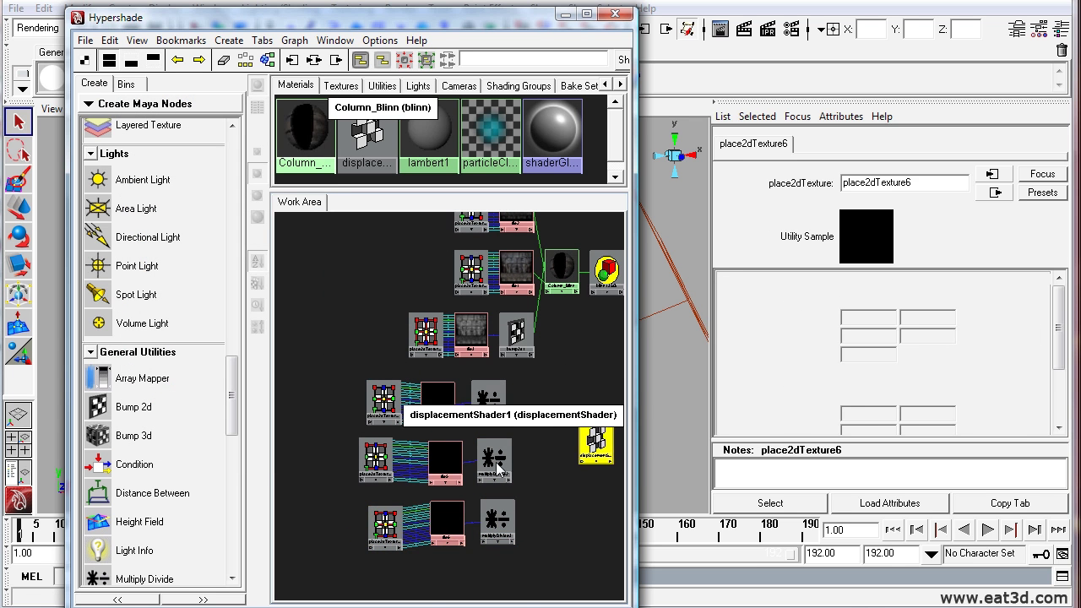
Create a +/- Average node and place it between the three Multiply Divide nodes and the displacement node
drag(571, 439, 615, 445)
scroll(492, 459, down, 2)
scroll(479, 451, up, 4)
scroll(439, 446, down, 2)
alt+middle_drag(432, 433, 390, 417)
scroll(152, 396, down, 5)
click(140, 390)
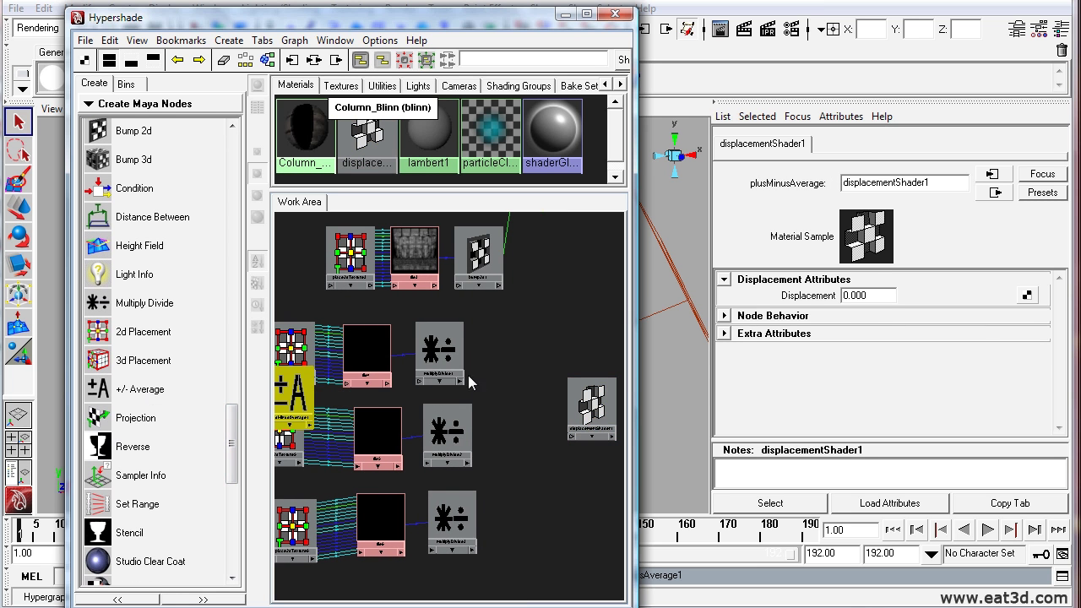
drag(293, 406, 517, 412)
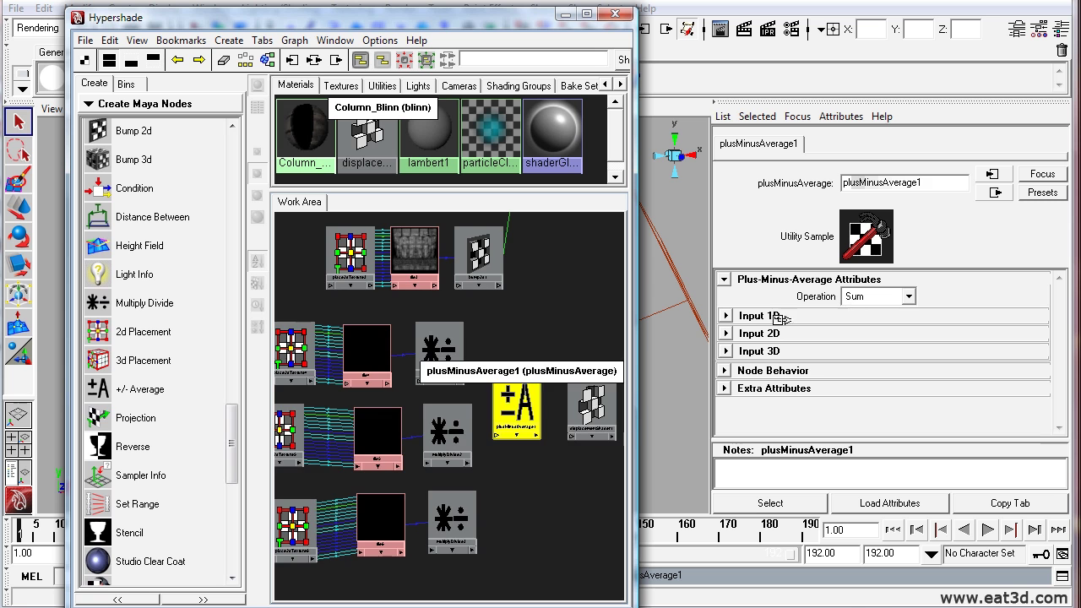
Connect the outputs of multiplyDivide1, multiplyDivide2 and multiplyDivide3 to successive input3D slots of plusMinusAverage1, and expand its Input 3D attributes
scroll(484, 374, up, 3)
middle_drag(484, 374, 485, 379)
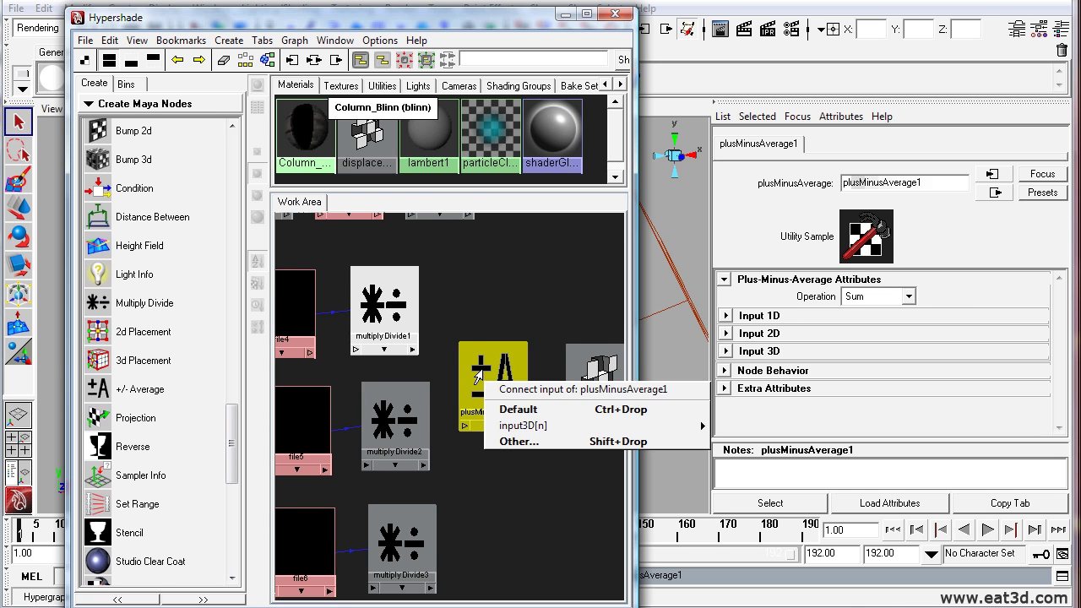
mouse_move(549, 426)
click(728, 426)
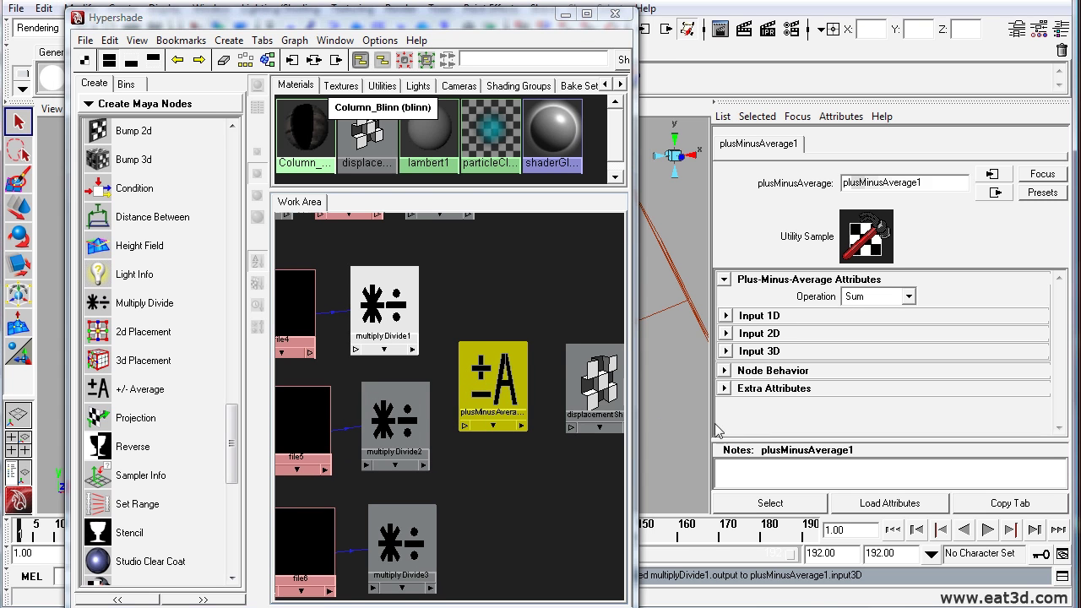
middle_drag(395, 422, 498, 372)
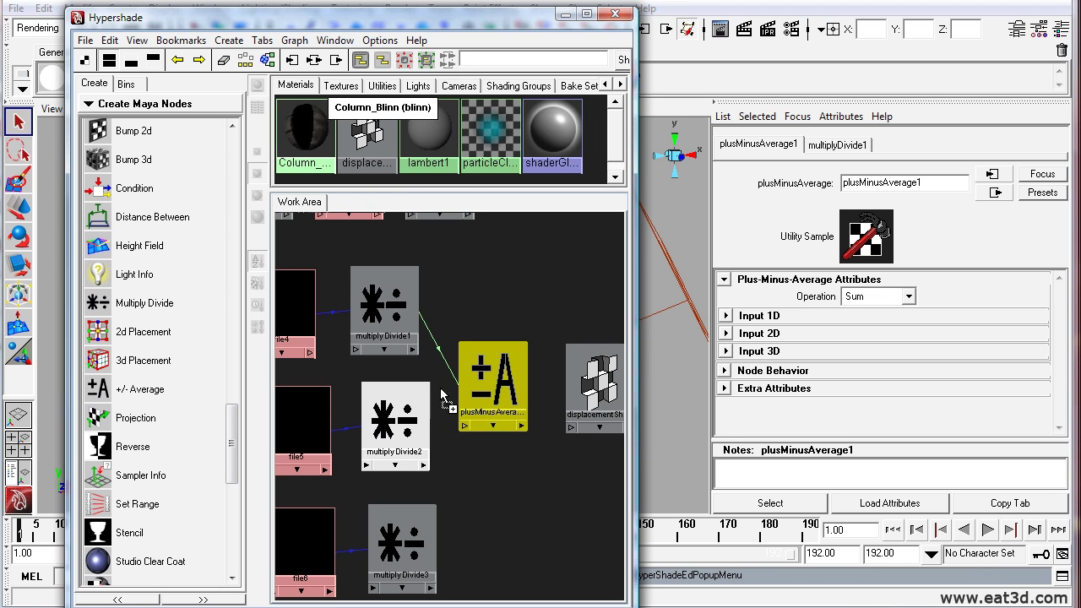
mouse_move(571, 422)
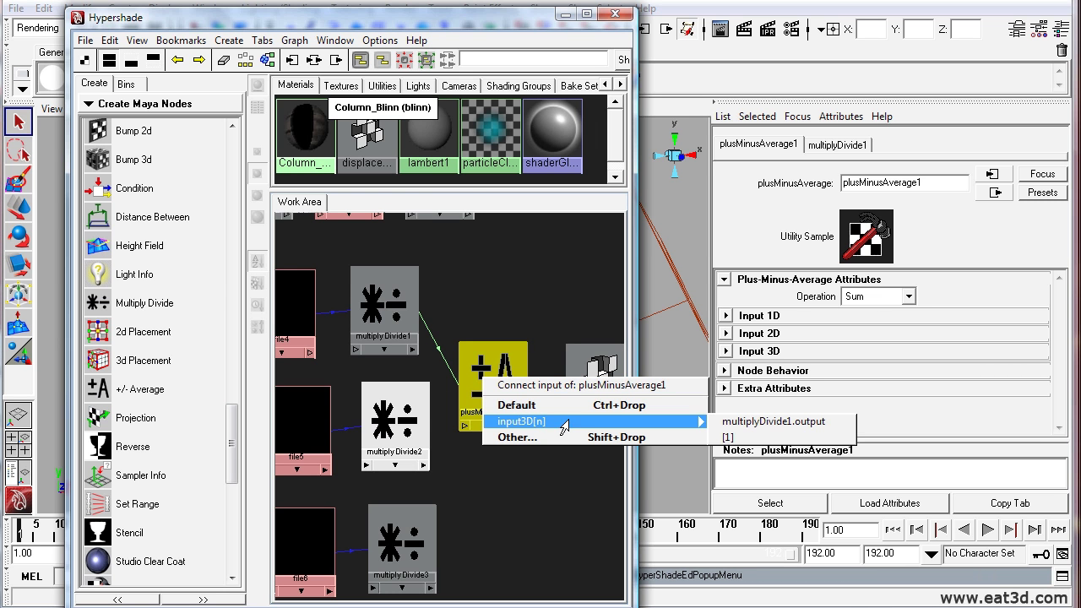
click(727, 436)
middle_drag(402, 540, 496, 402)
mouse_move(557, 441)
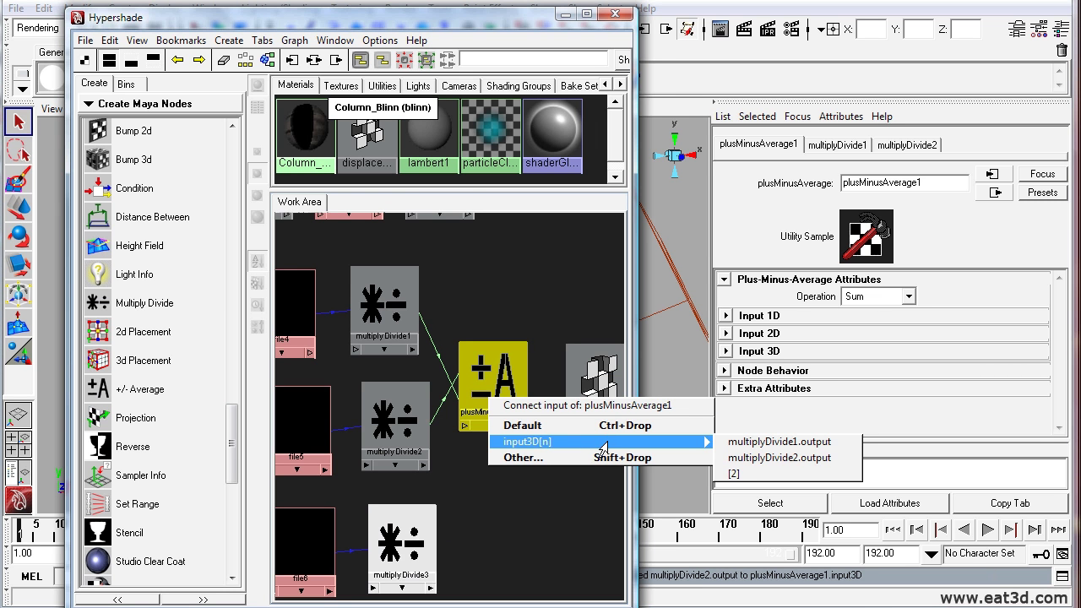
click(730, 470)
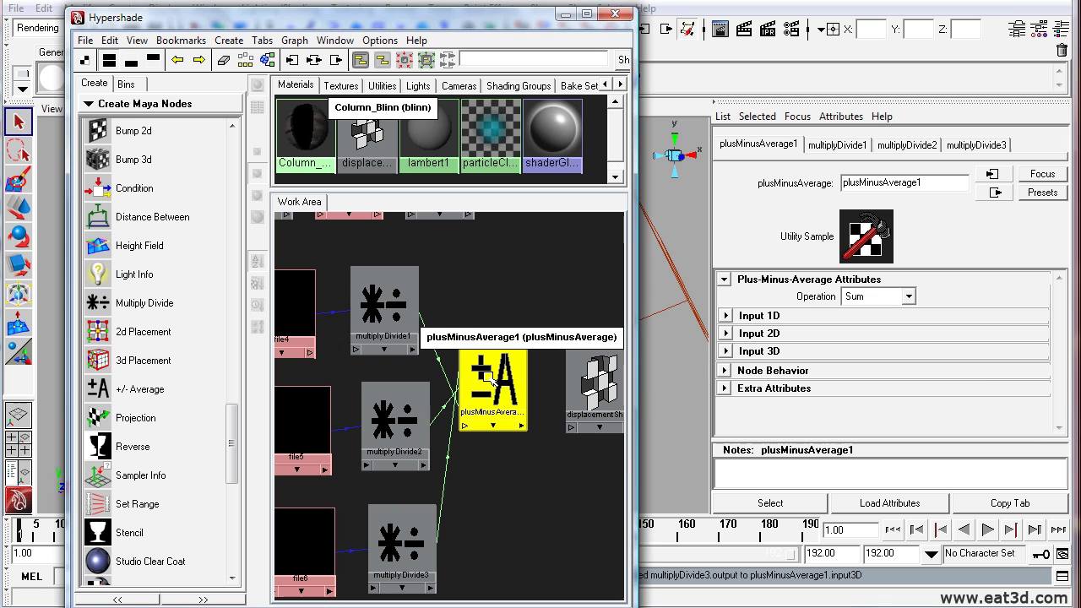
click(759, 350)
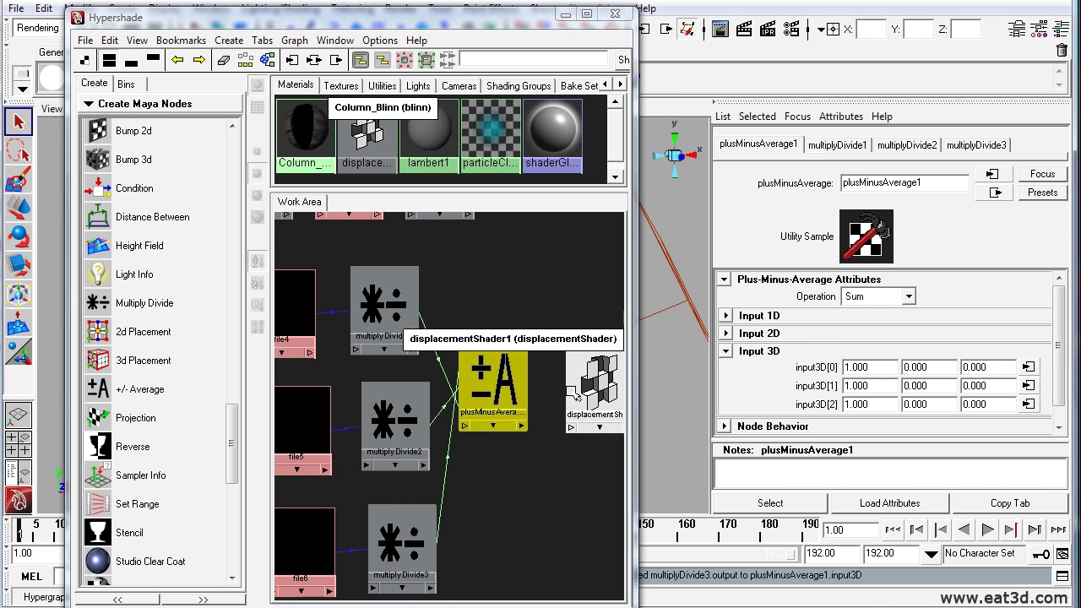
Connect Output 3Dx of plusMinusAverage1 to the Displacement input of displacementShader1
alt+middle_drag(512, 372, 487, 369)
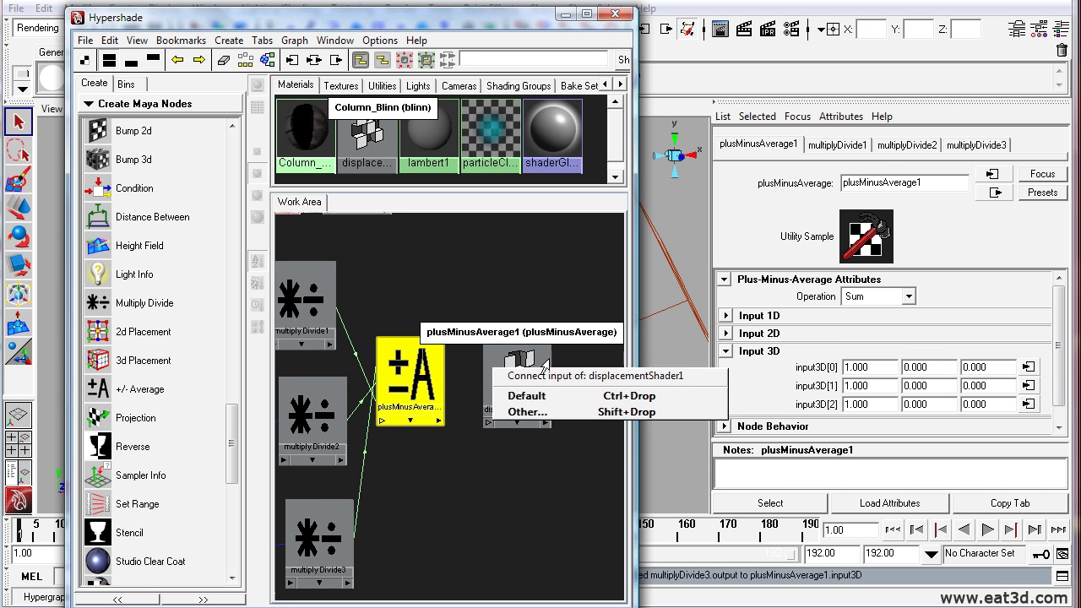
click(572, 413)
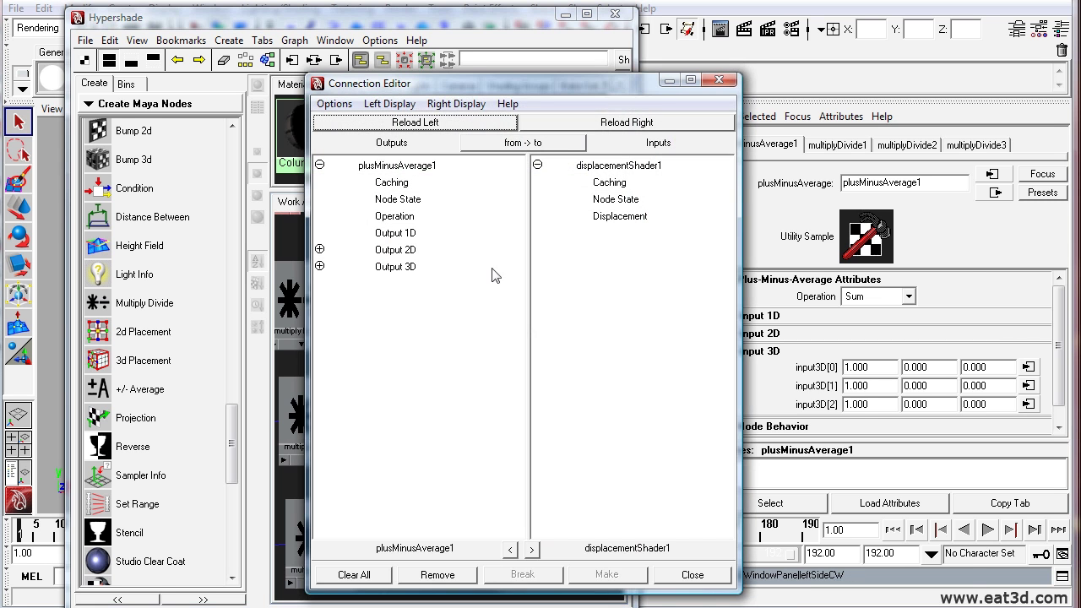
drag(449, 88, 741, 95)
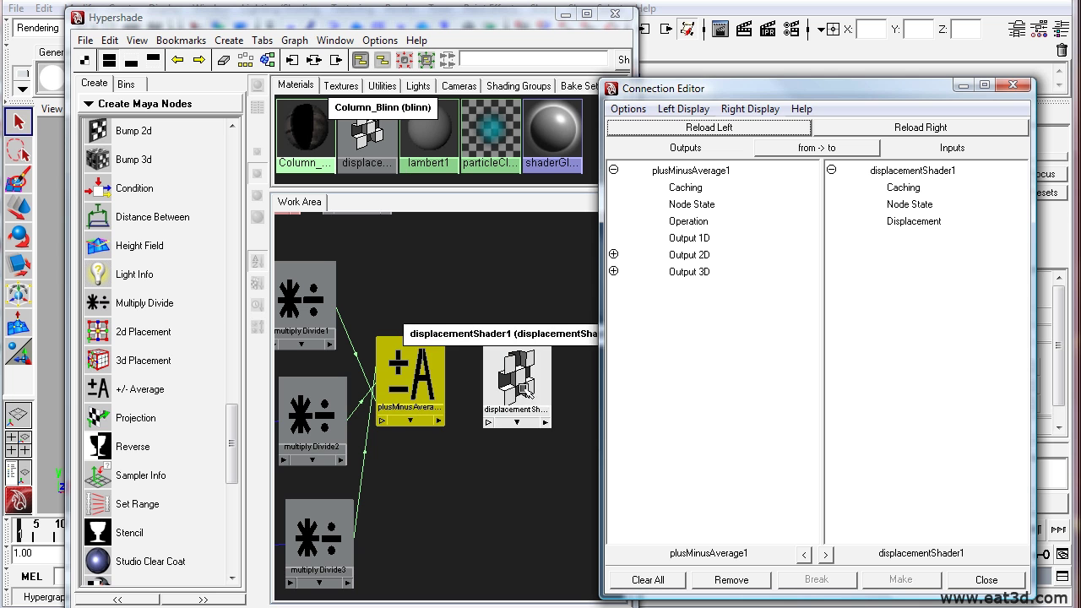
click(614, 272)
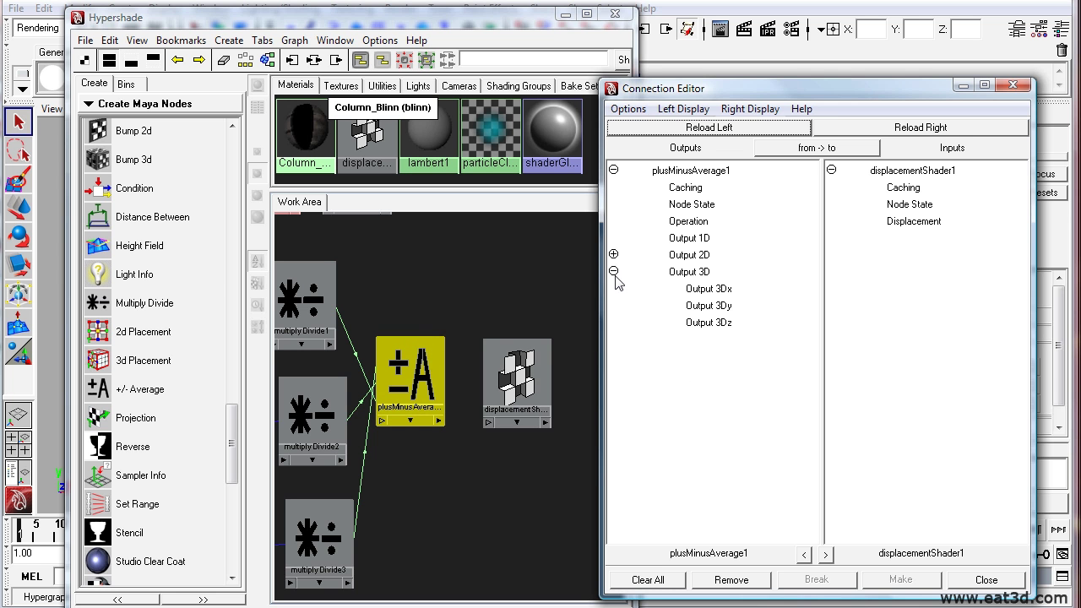
click(716, 291)
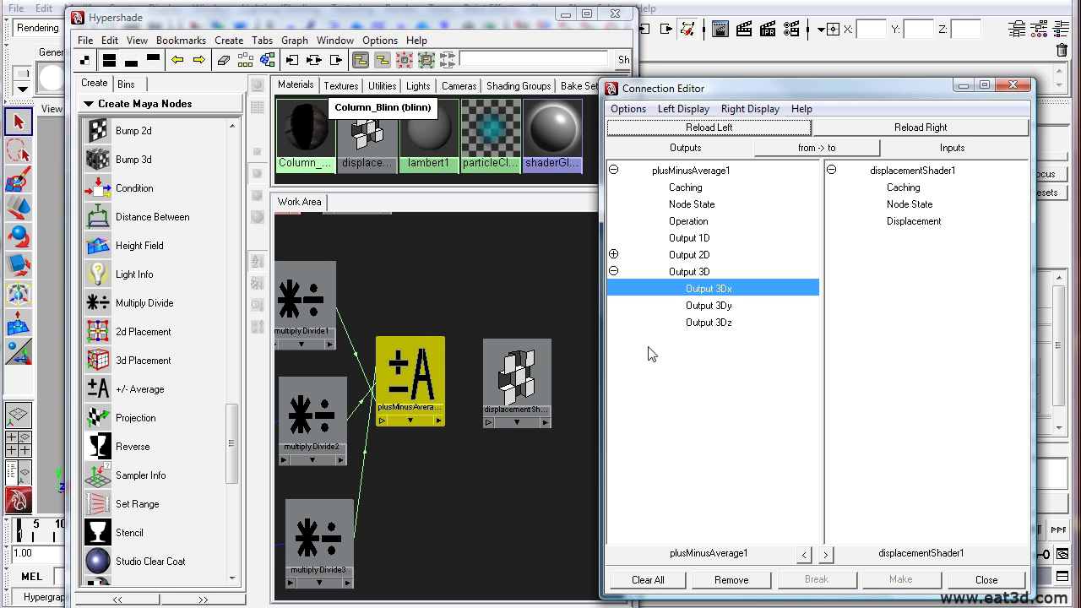
click(914, 221)
click(1012, 85)
Inspect the Displacement attribute of displacementShader1
click(467, 342)
click(519, 385)
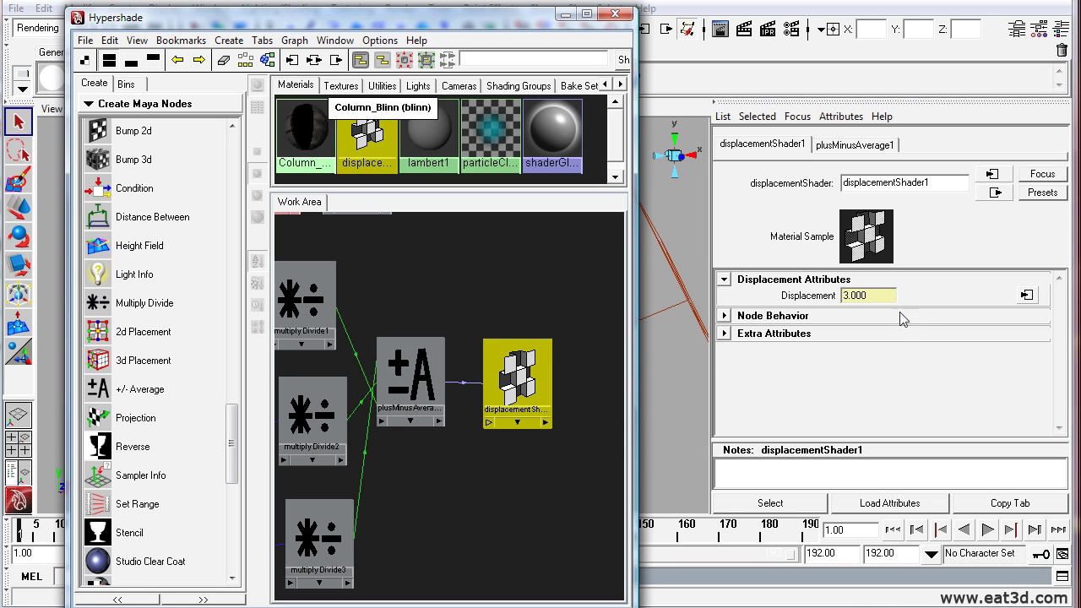
click(878, 297)
double_click(855, 294)
click(559, 311)
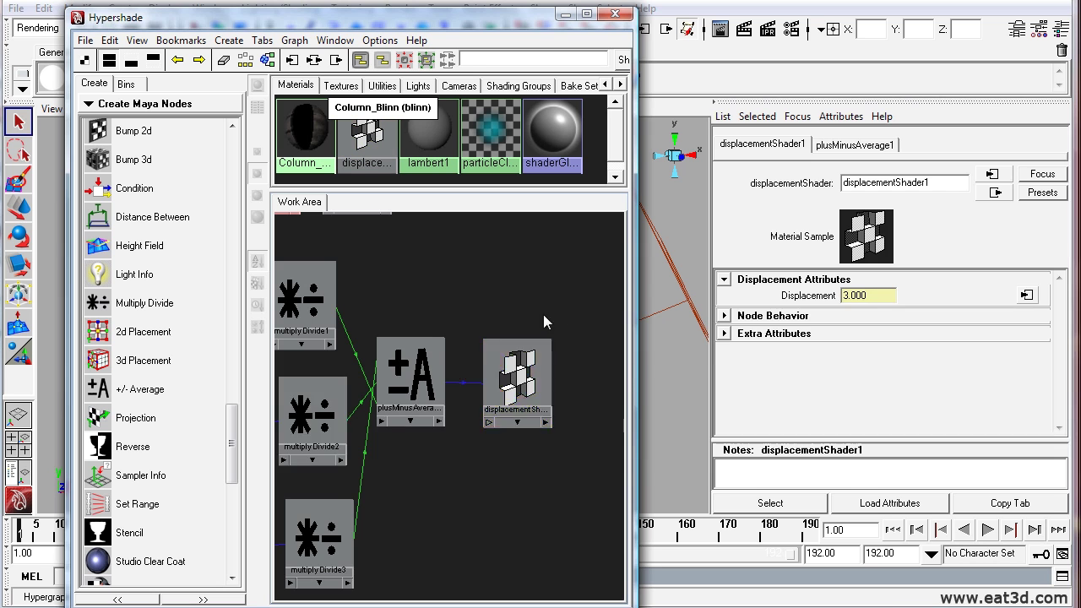
Connect displacementShader1 to Column_Blinn as its displacement map and check the material's shading group
alt+right_drag(557, 309, 489, 291)
alt+middle_drag(489, 291, 537, 335)
scroll(451, 362, down, 4)
scroll(528, 328, up, 2)
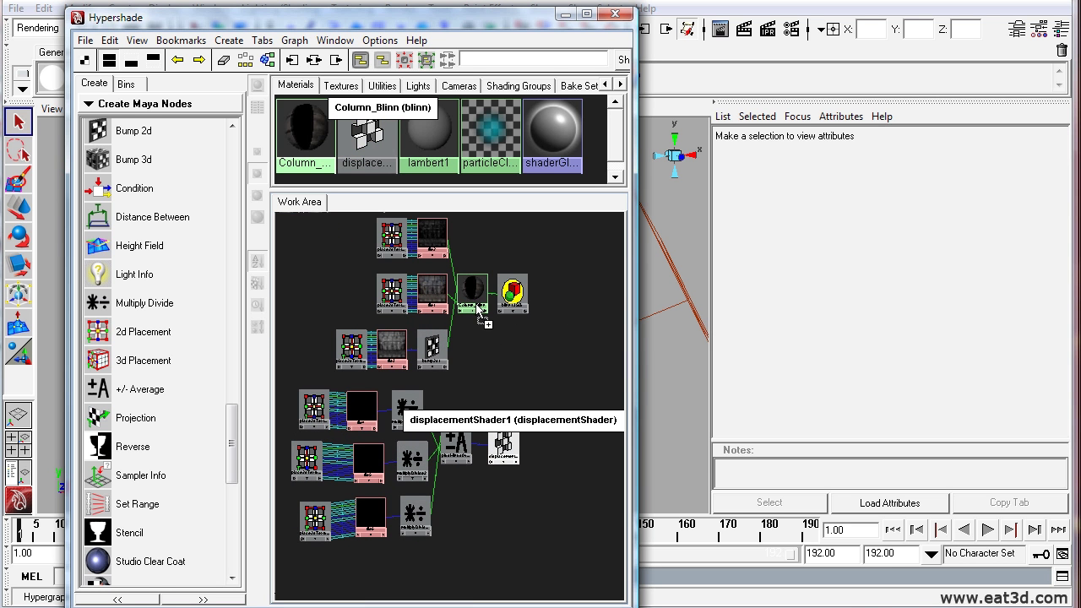
middle_drag(472, 293, 473, 295)
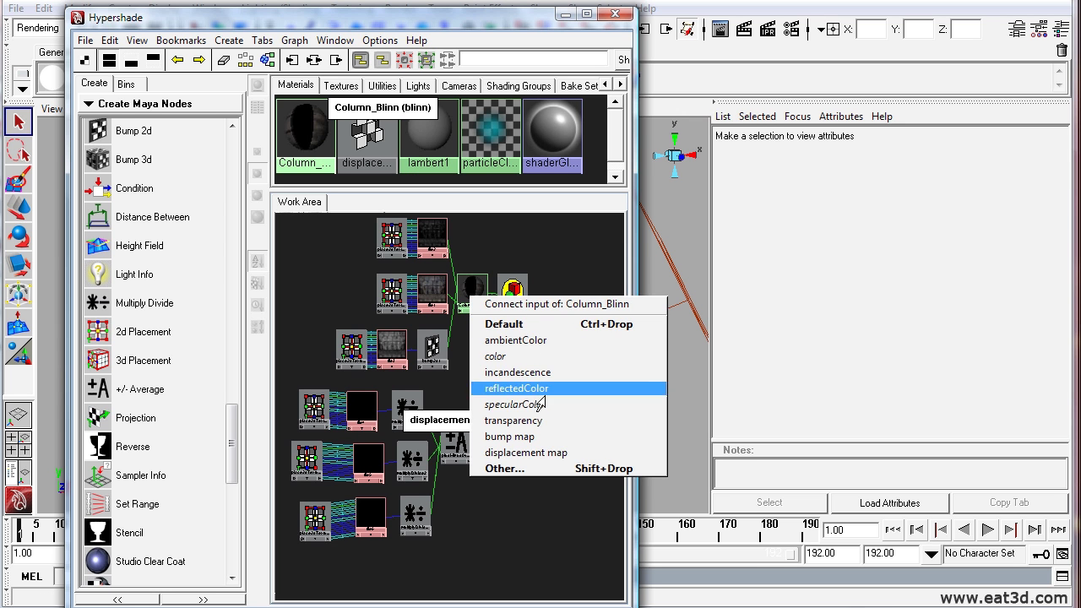
click(518, 449)
click(512, 293)
click(479, 380)
Set the first Input 2 value of multiplyDivide1 to 0
scroll(456, 397, up, 6)
alt+middle_drag(282, 480, 417, 381)
scroll(417, 381, up, 1)
alt+middle_drag(550, 342, 462, 332)
click(434, 274)
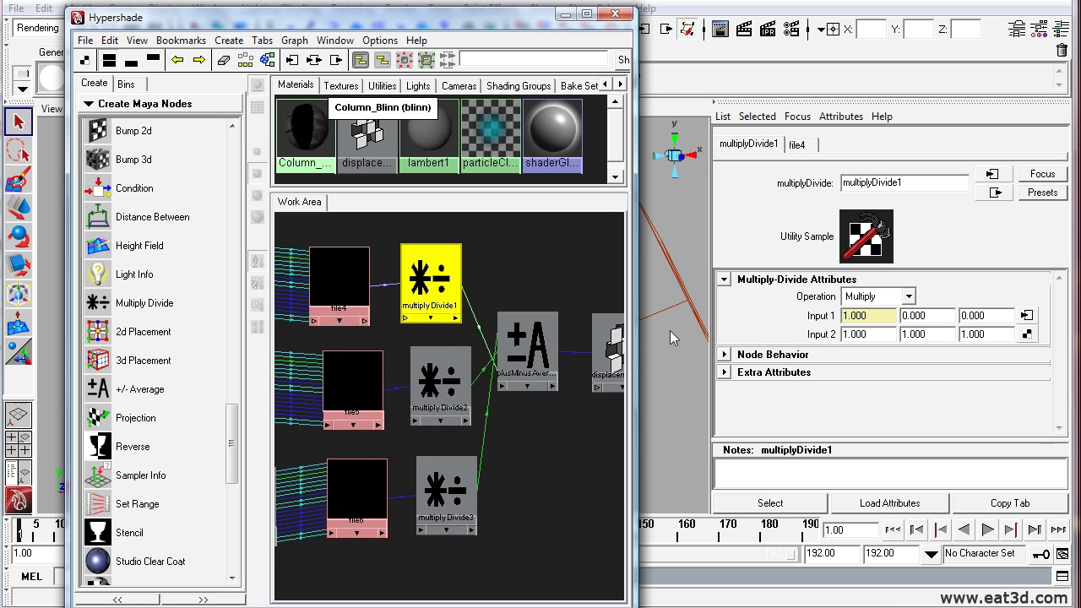
drag(873, 337, 801, 335)
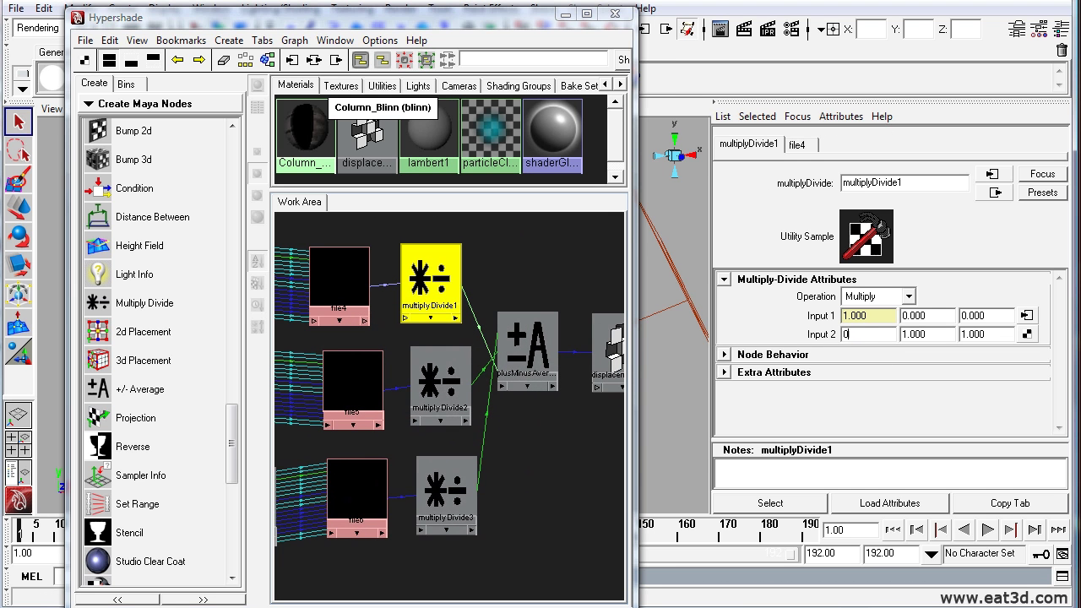
key(Return)
Set the first Input 2 value of multiplyDivide2 and multiplyDivide3 to 0
click(439, 385)
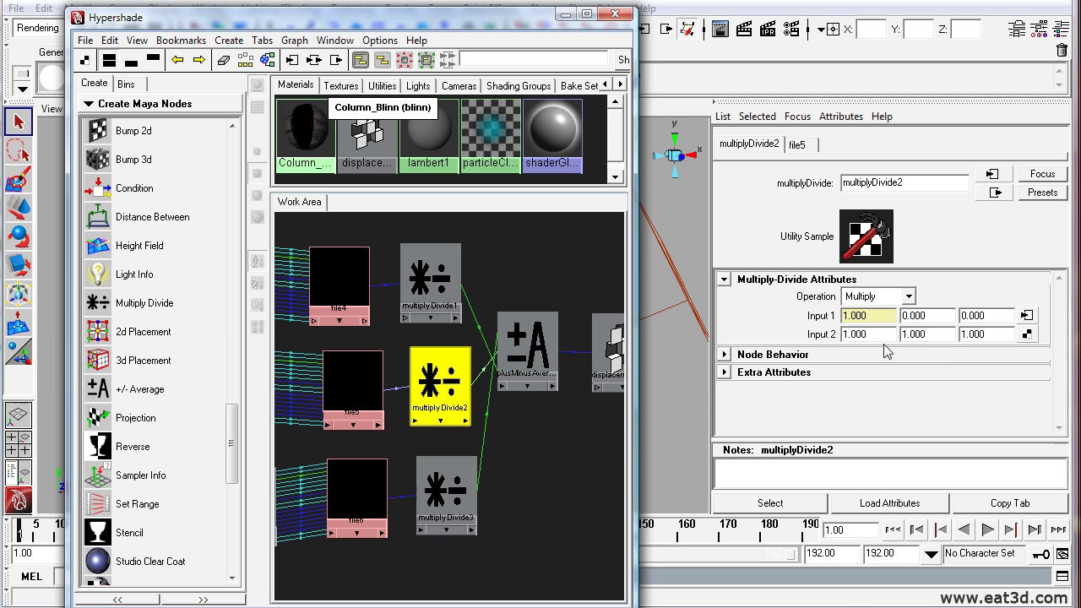
drag(878, 334, 765, 344)
text(0)
key(Return)
click(446, 489)
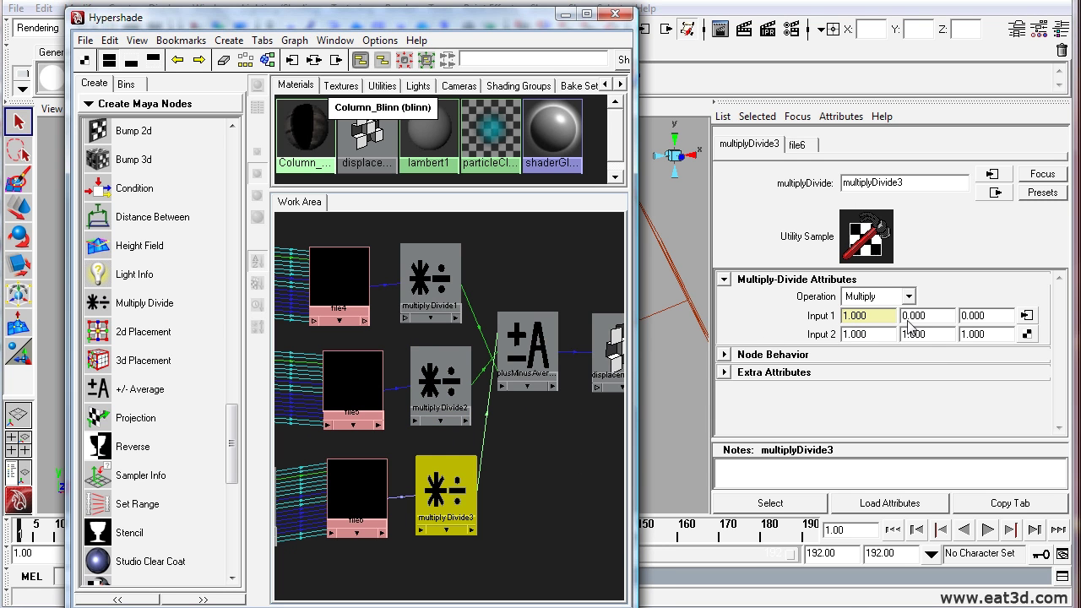
double_click(877, 336)
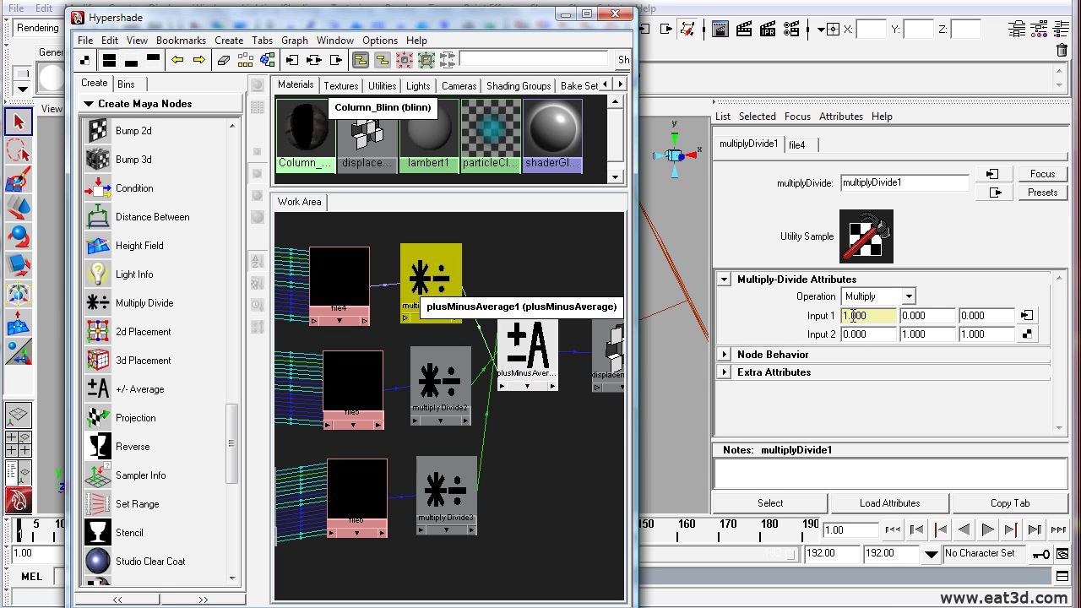
Try first Input 2 values of 2 and 1 on multiplyDivide1, and review the other two Multiply Divide nodes
double_click(868, 334)
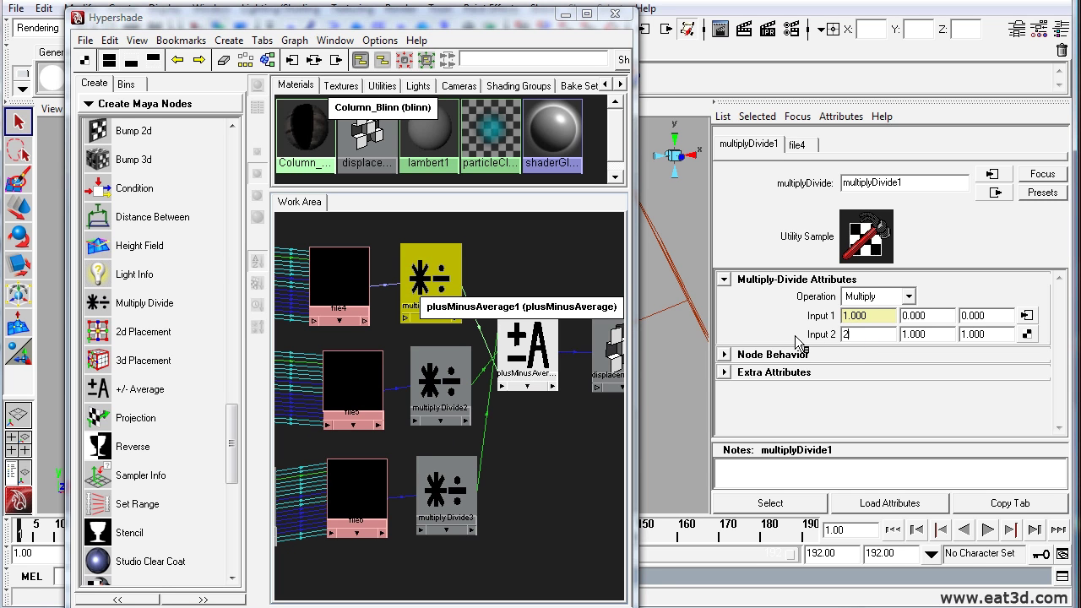
text(2)
key(Return)
key(Return)
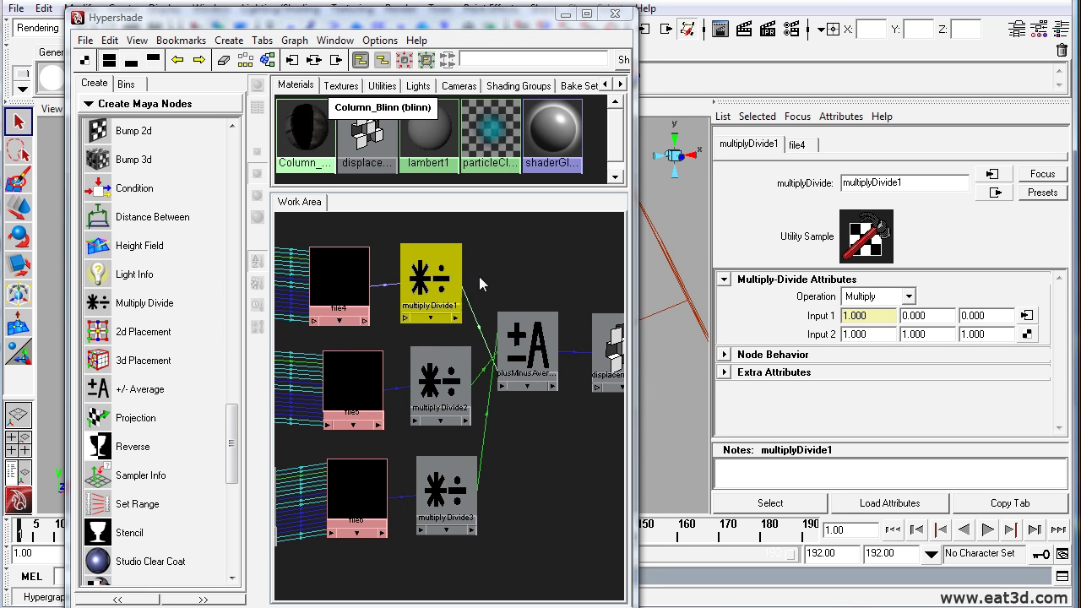
click(456, 477)
click(441, 395)
click(442, 284)
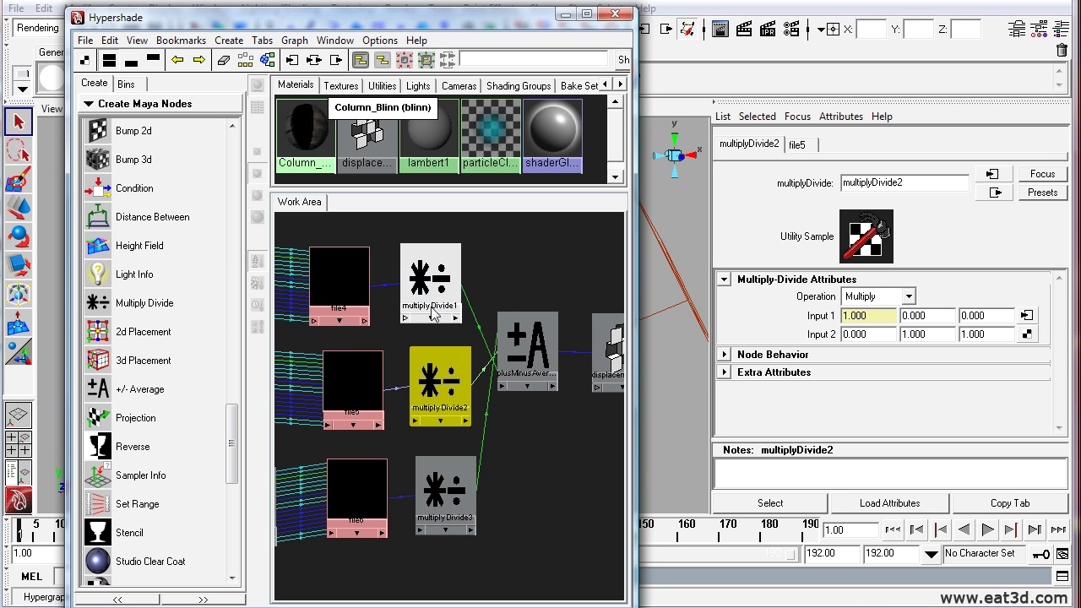
Load Column_Disp_1 from C:\Displacement\Textures as the image of file4
click(532, 282)
click(342, 283)
scroll(1053, 299, up, 5)
click(1027, 357)
click(552, 173)
click(430, 338)
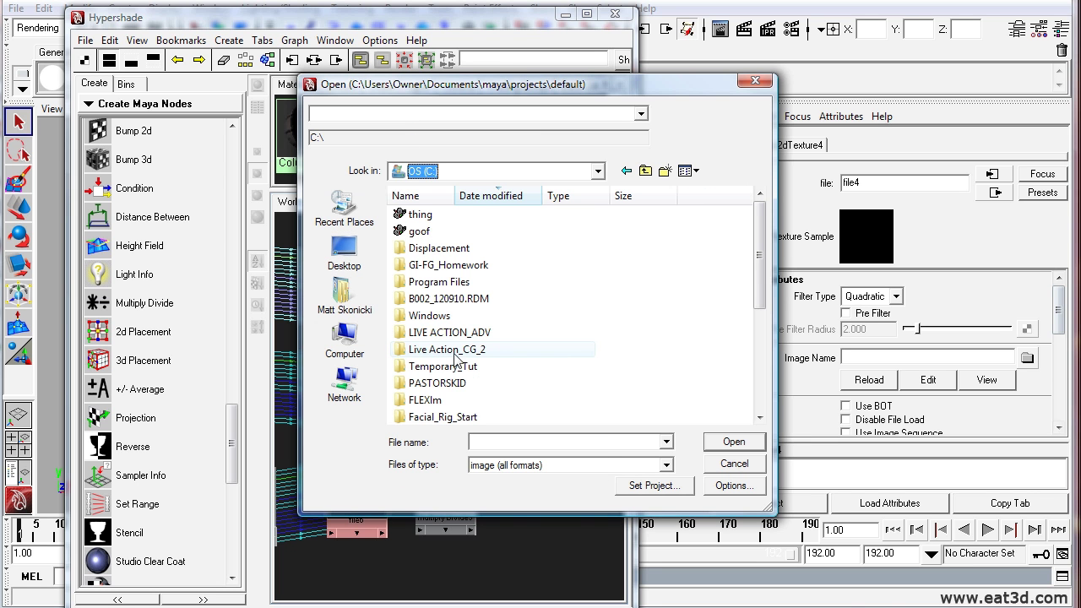
double_click(456, 250)
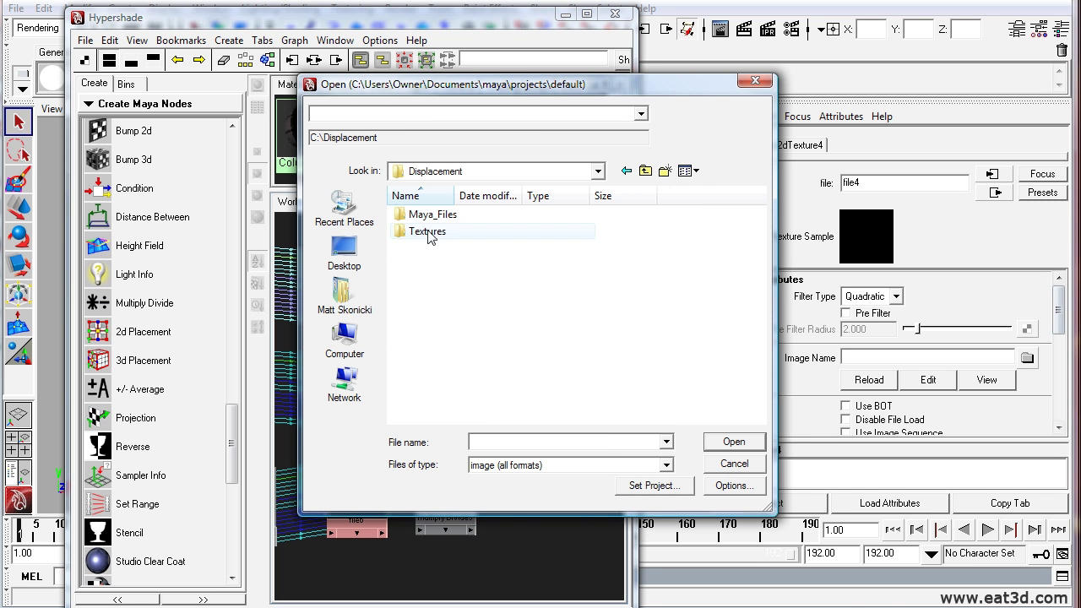
double_click(439, 231)
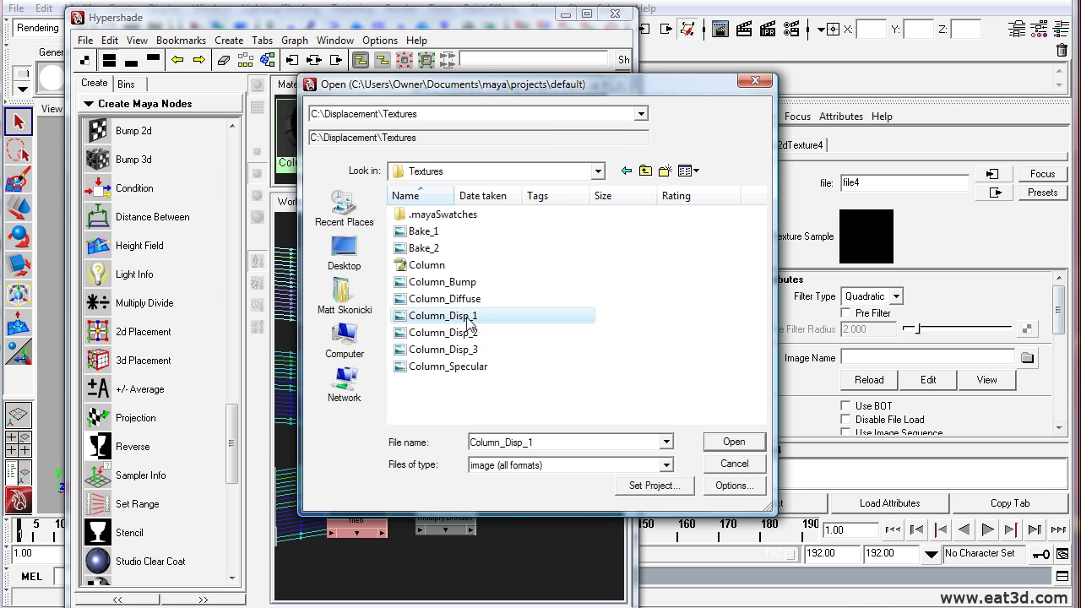
double_click(476, 315)
alt+middle_drag(396, 315, 431, 386)
scroll(383, 320, up, 5)
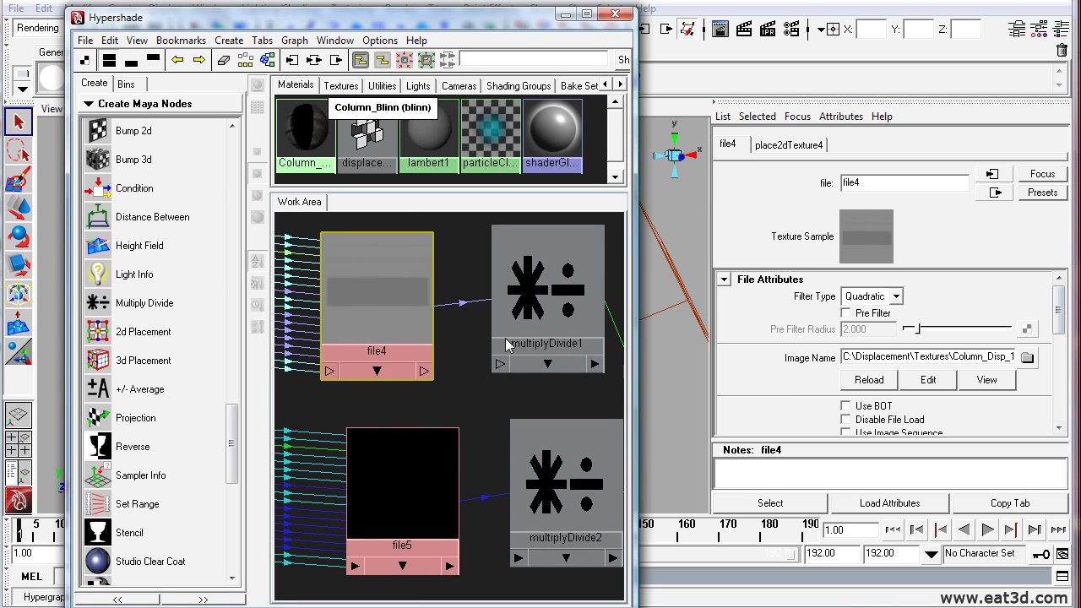
Set multiplyDivide1's first Input 2 value to 0, then render the column's round-grille band and check its alpha channel
click(543, 309)
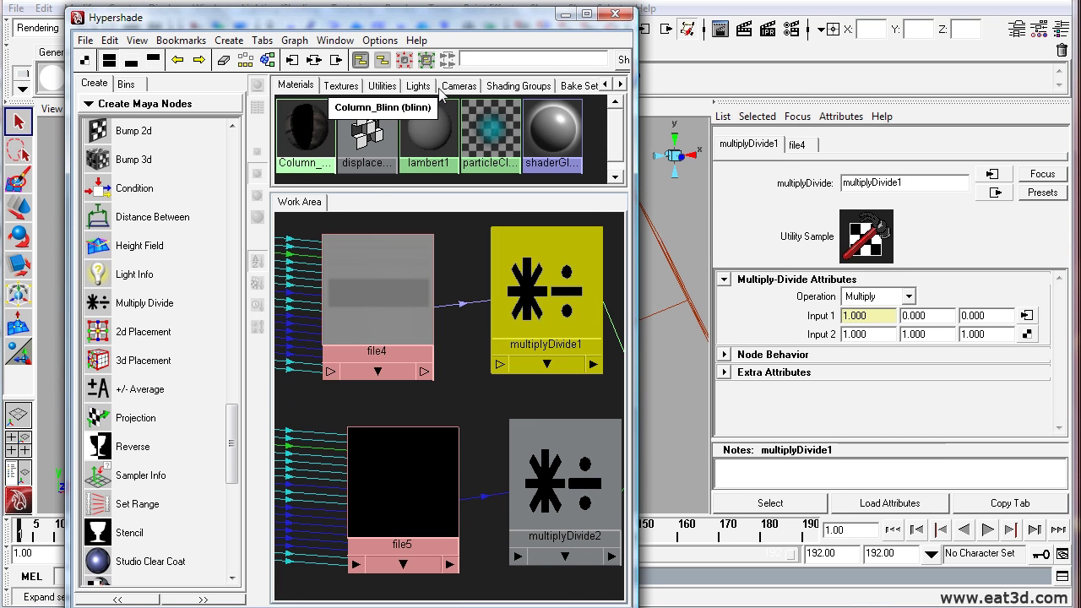
drag(425, 40, 506, 504)
alt+right_drag(334, 353, 514, 364)
alt+middle_drag(514, 364, 466, 347)
alt+right_drag(381, 316, 445, 339)
alt+middle_drag(445, 340, 407, 371)
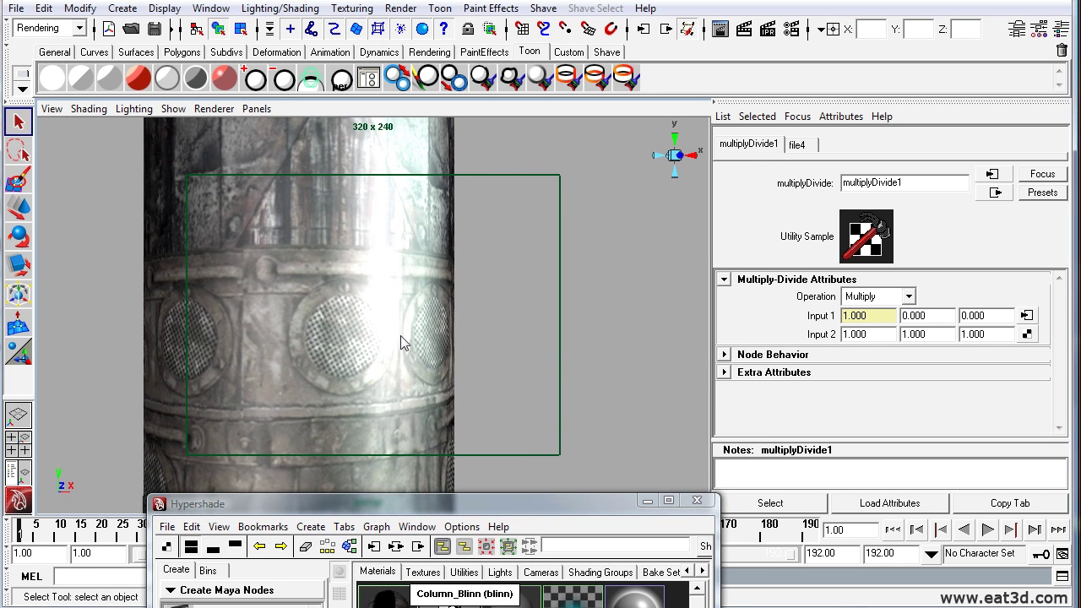
drag(448, 501, 471, 147)
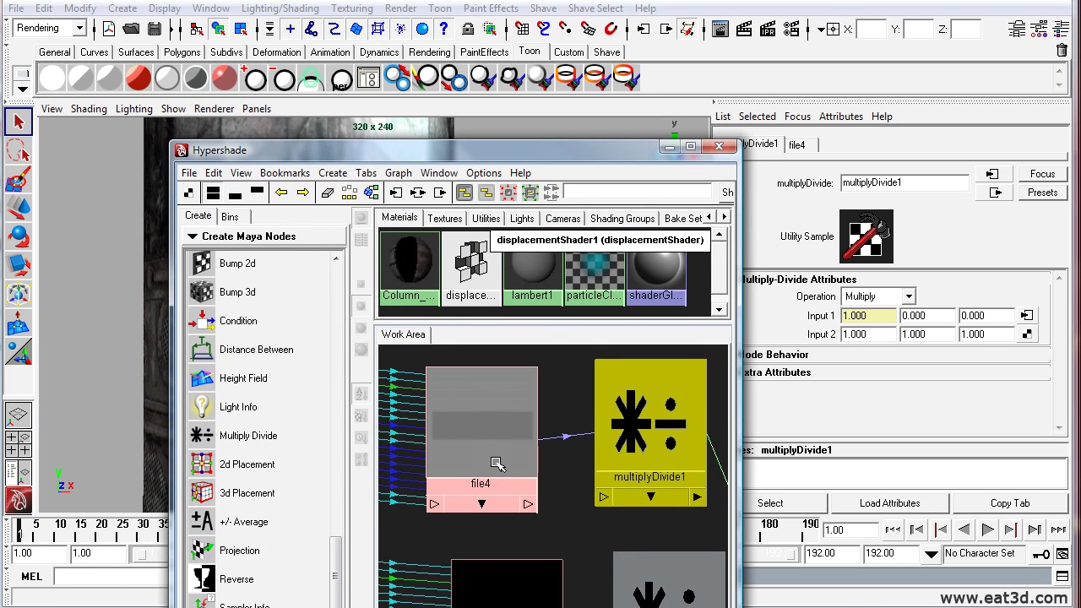
click(883, 335)
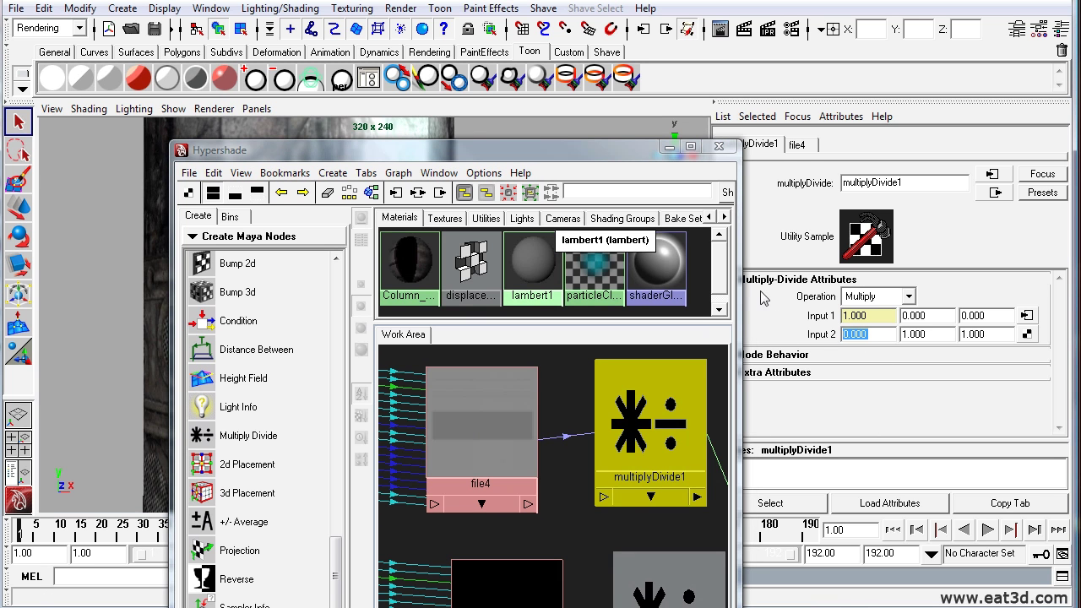
click(743, 29)
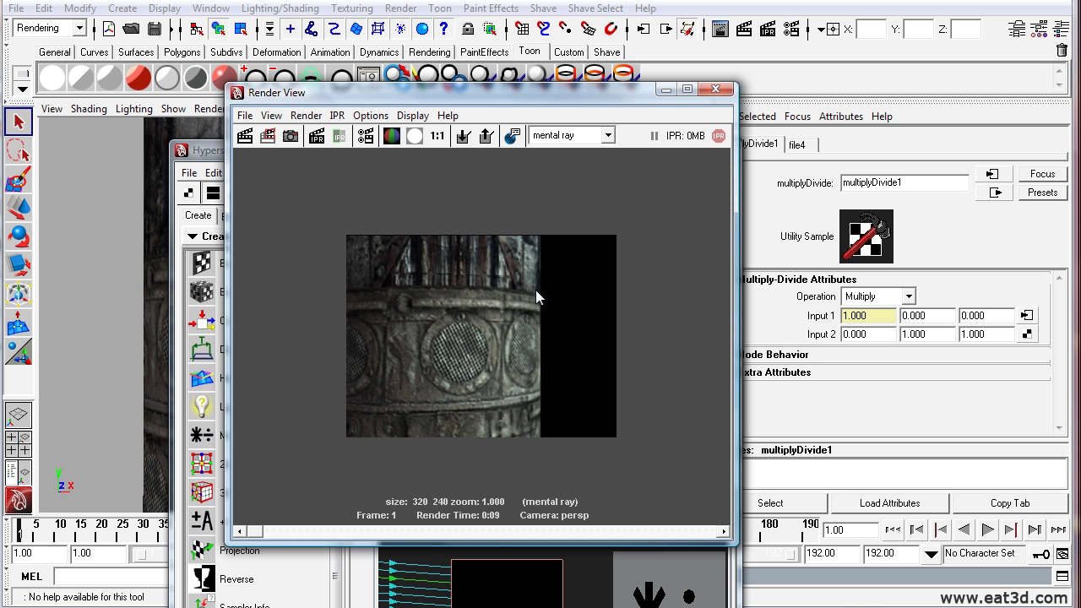
click(414, 136)
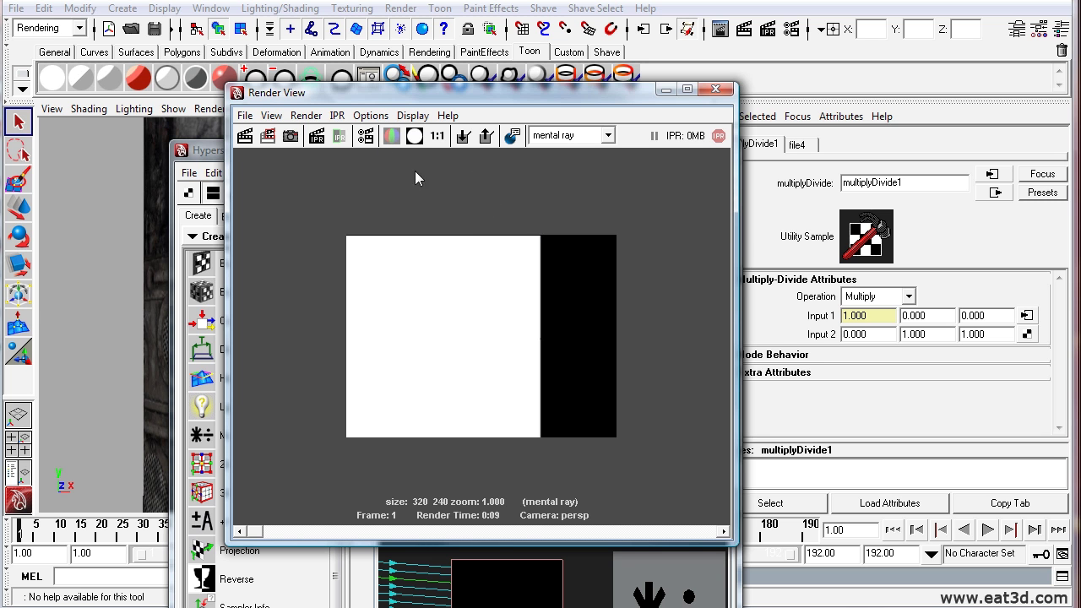
click(395, 138)
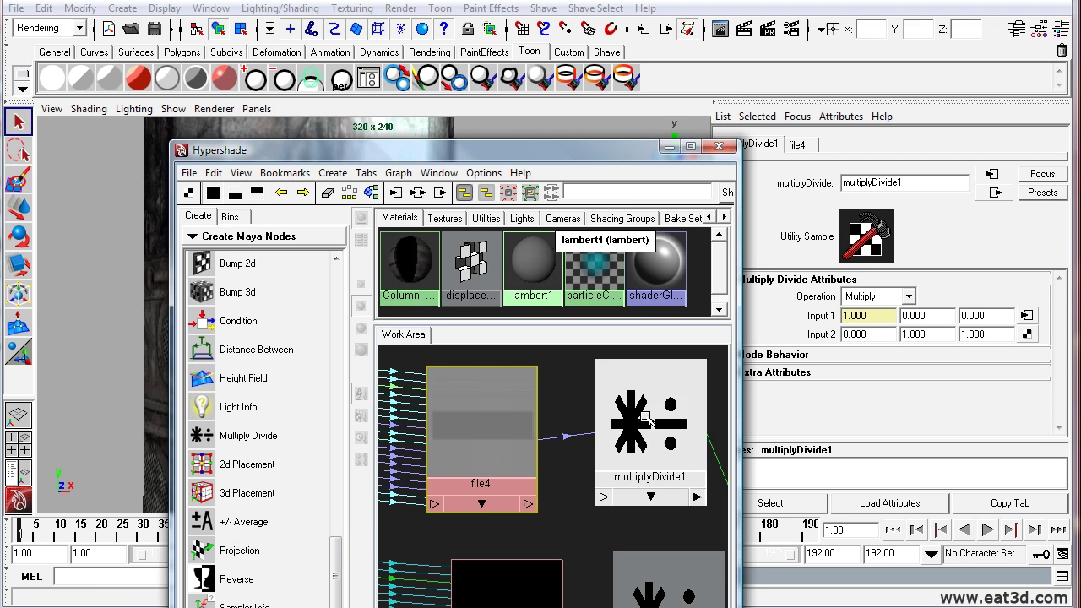
Change multiplyDivide1's first Input 2 value and re-render only a narrow region along the column's right edge, viewing its alpha channel
click(648, 420)
click(893, 335)
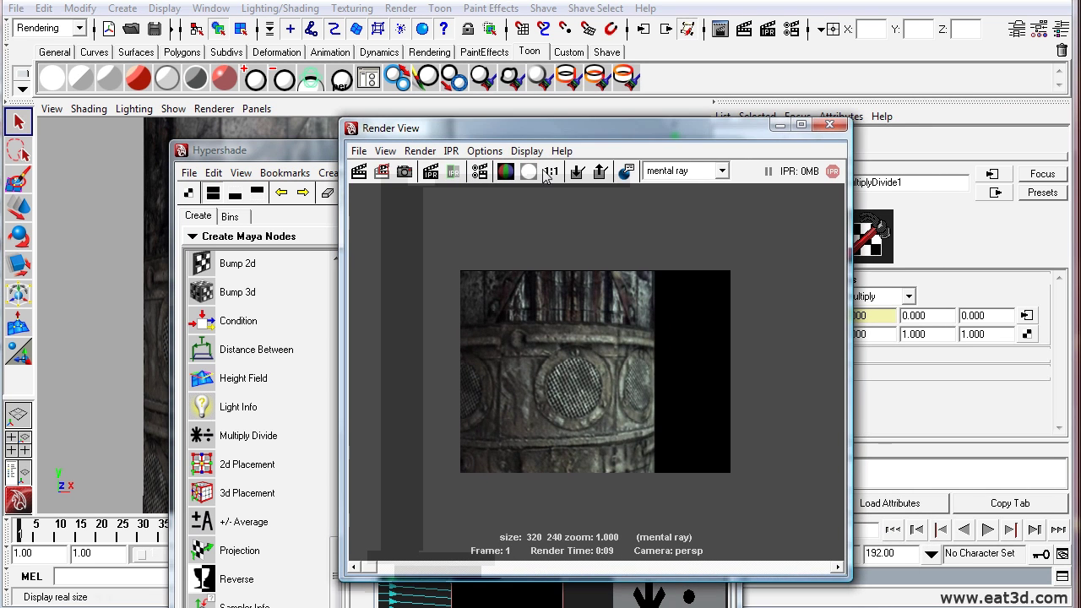
drag(662, 372, 682, 473)
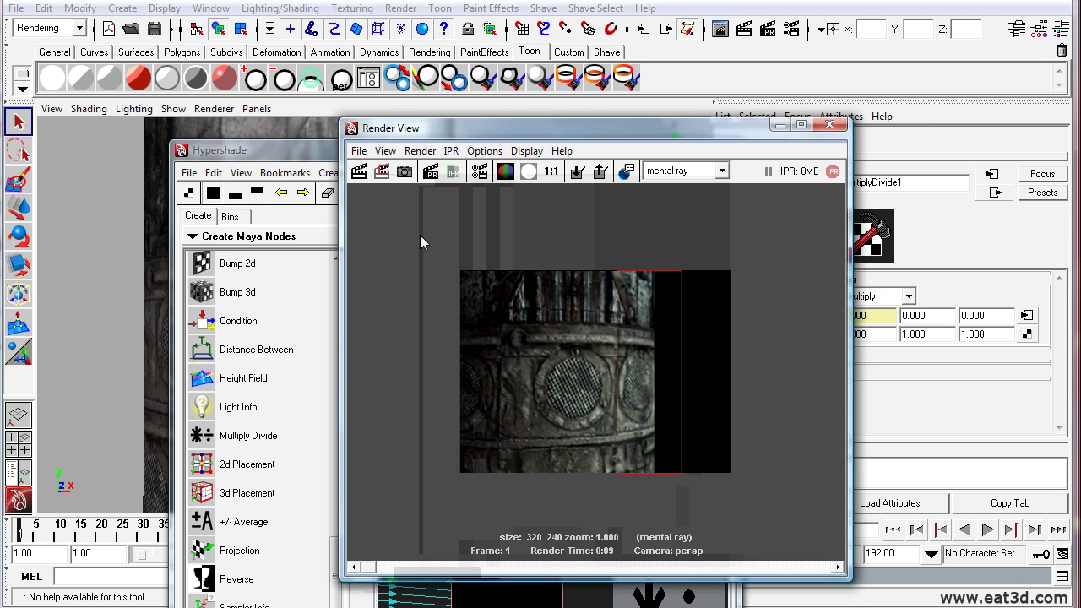
click(381, 171)
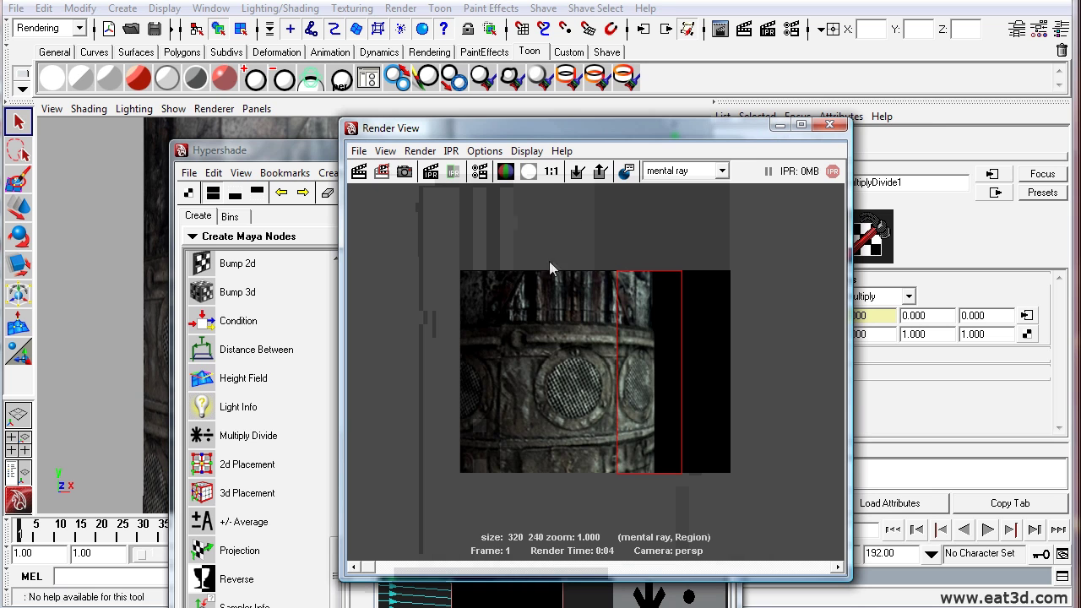
click(527, 175)
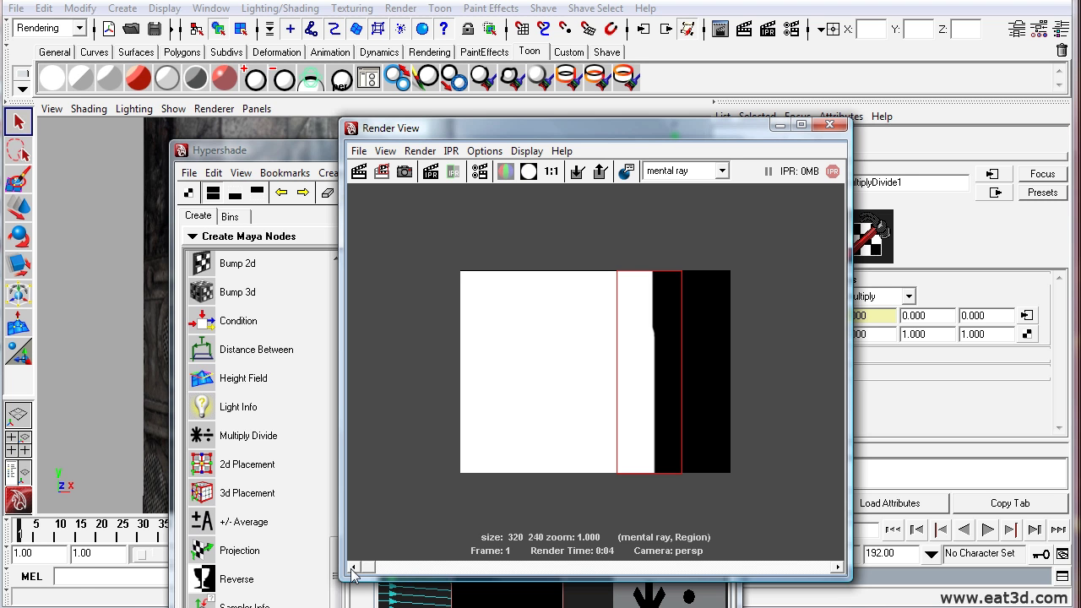
Set multiplyDivide1's first Input 2 value to 3 and re-render the edge region, switching the render back to colour
drag(657, 137, 527, 354)
double_click(870, 334)
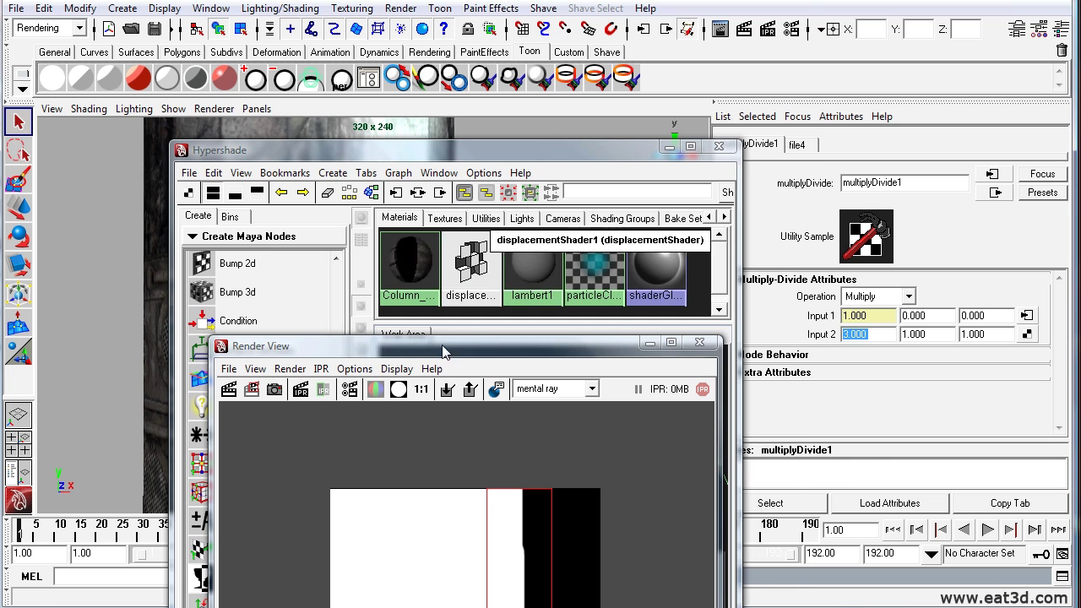
drag(439, 348, 498, 184)
click(309, 227)
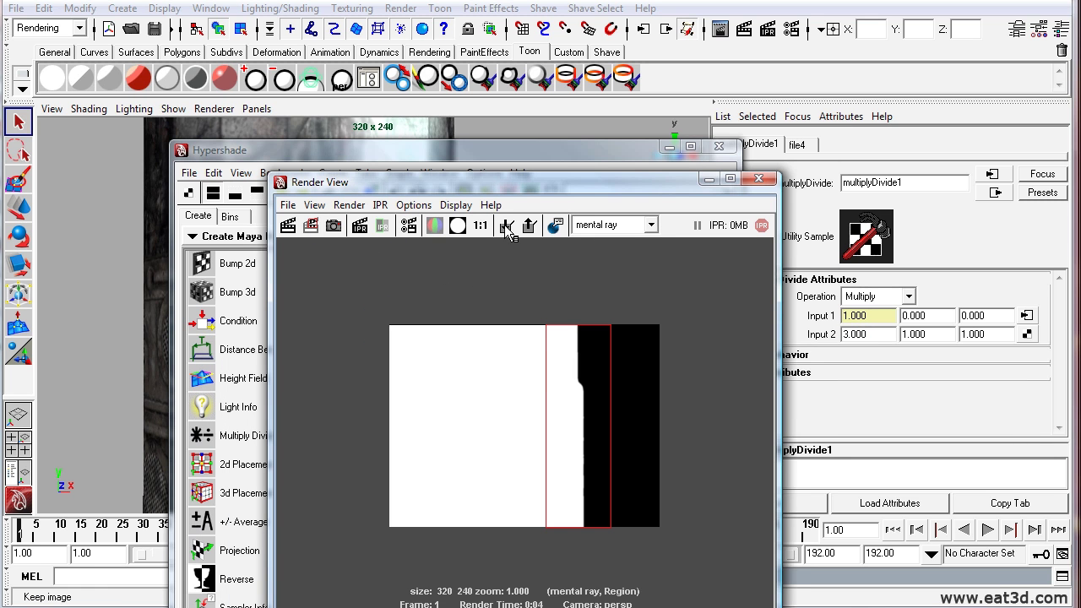
click(433, 226)
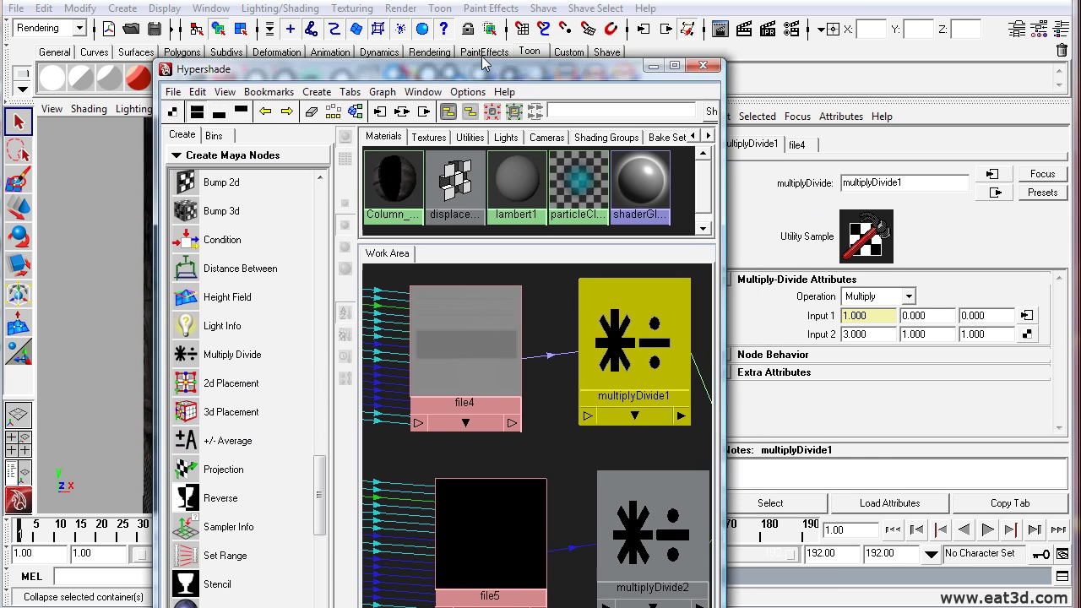
Load Column_Disp_2 from the Textures folder as the image of file5
drag(484, 60, 477, 46)
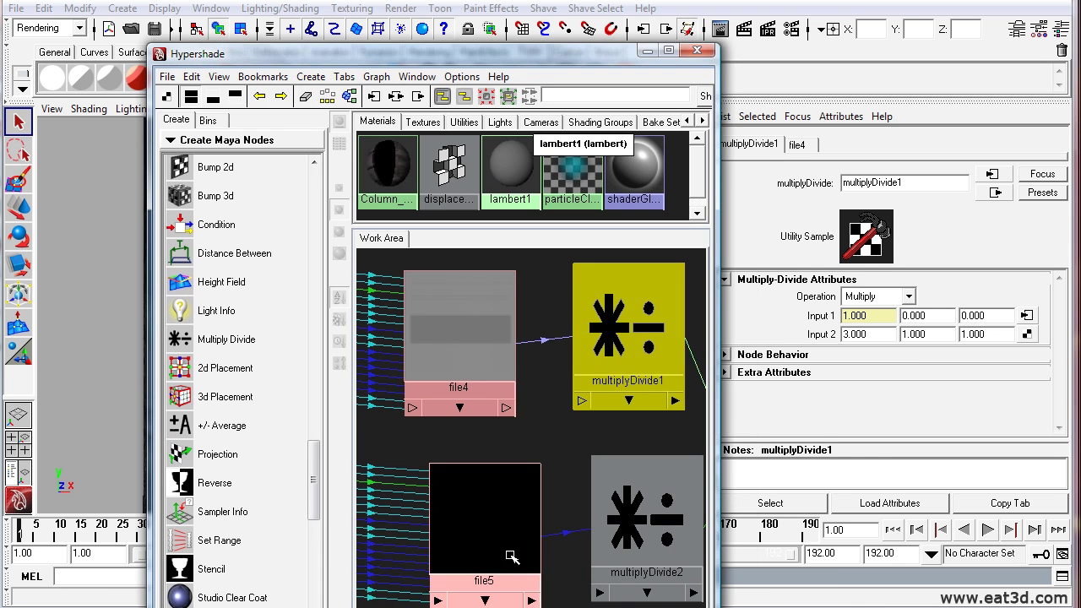
click(508, 558)
click(1022, 360)
click(1027, 359)
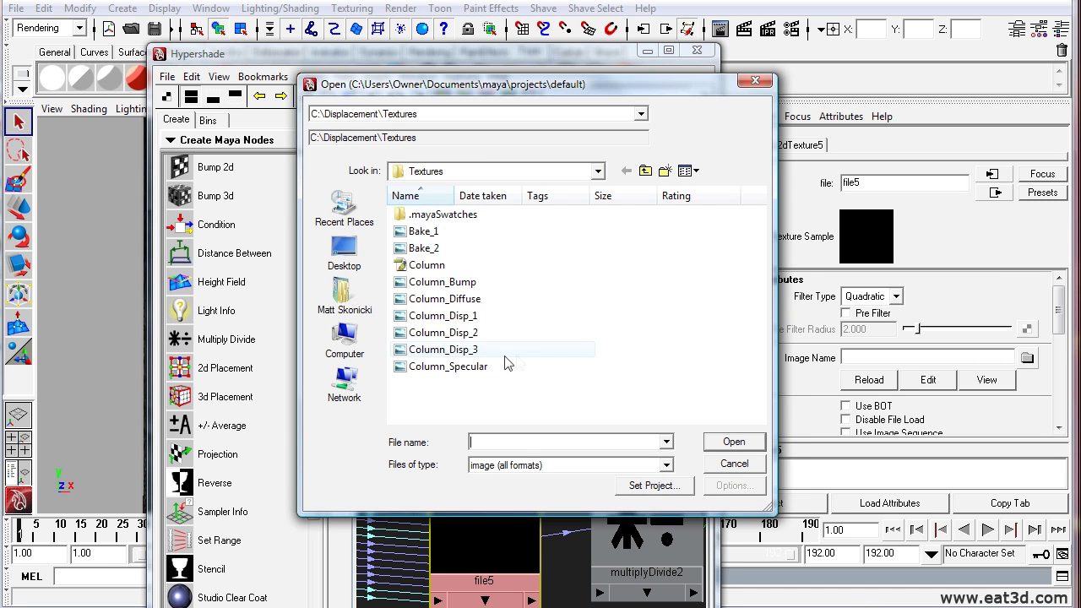
double_click(462, 339)
Set the first Input 2 value of multiplyDivide2 to 2, clear the render region and render the full frame
click(629, 507)
click(868, 336)
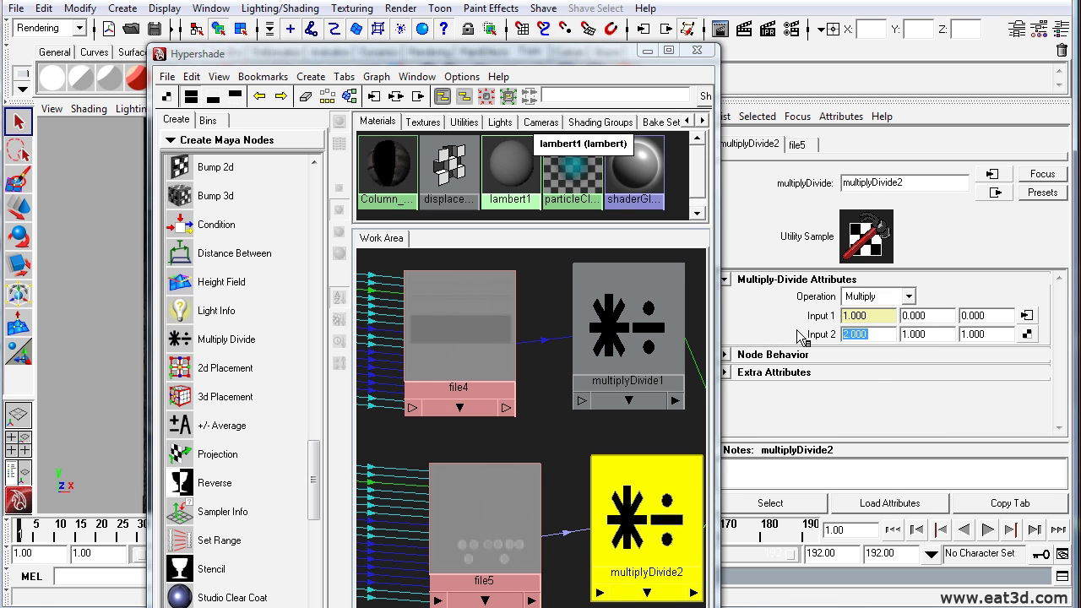
drag(603, 55, 490, 435)
click(720, 30)
drag(520, 145, 411, 131)
click(469, 251)
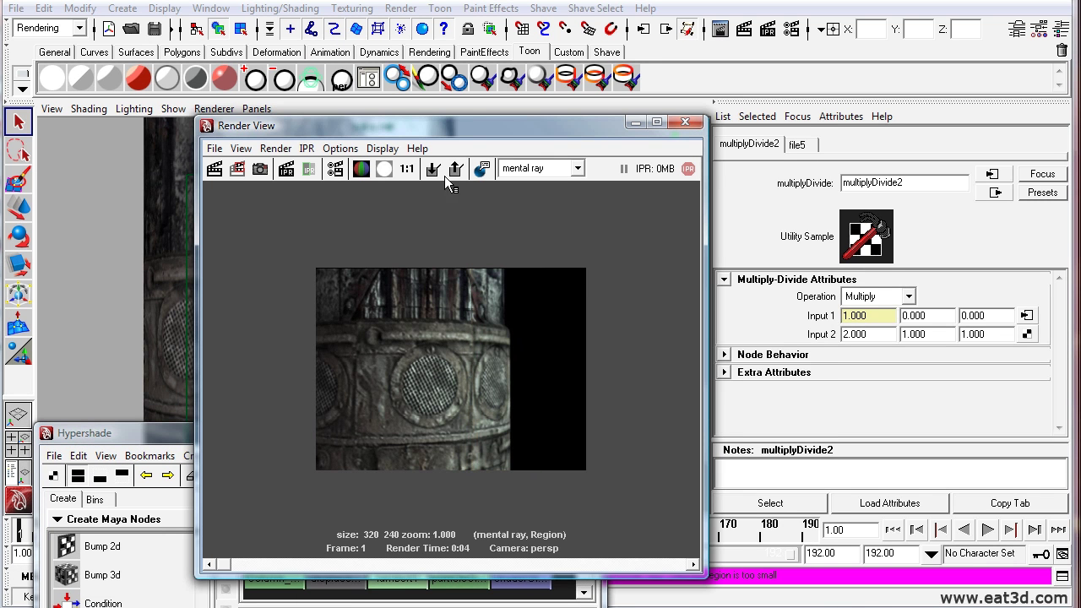
click(213, 168)
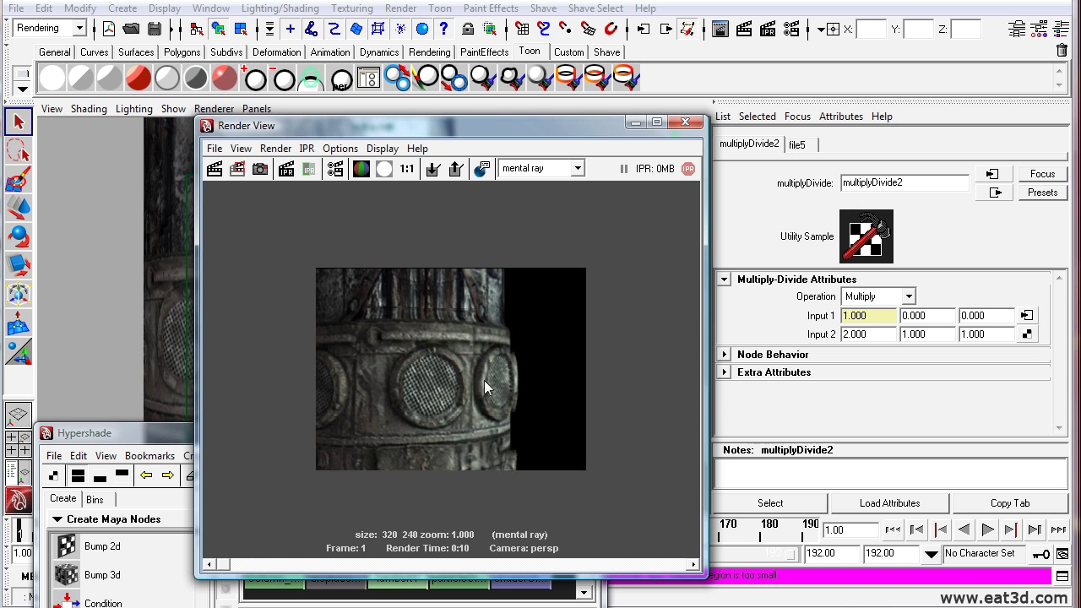
Set the first Input 2 value of multiplyDivide2 to 3 and render the full frame again
click(866, 332)
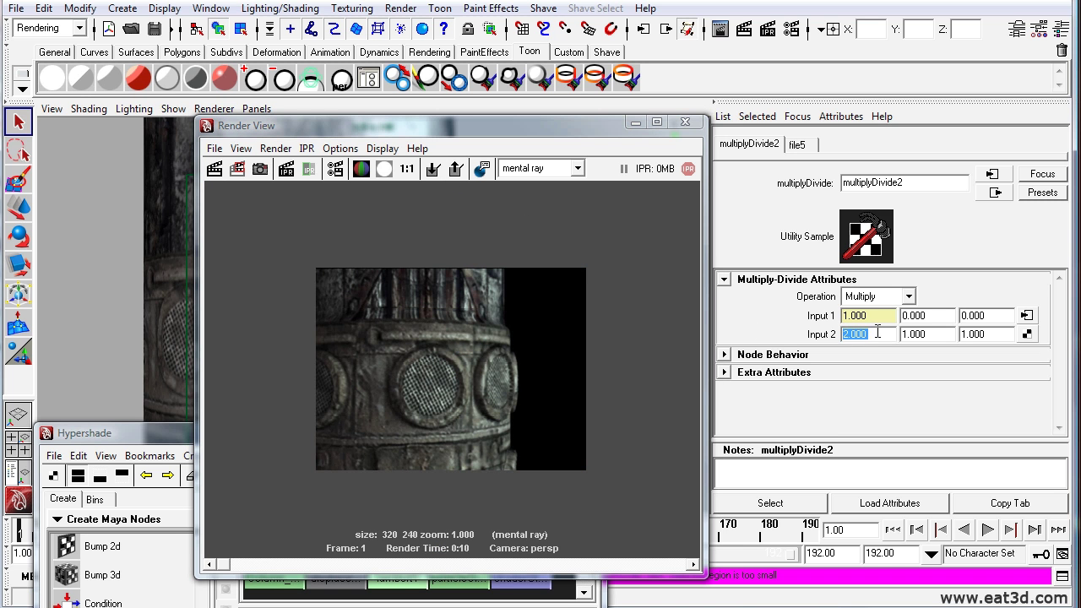
text(3)
key(Return)
click(216, 170)
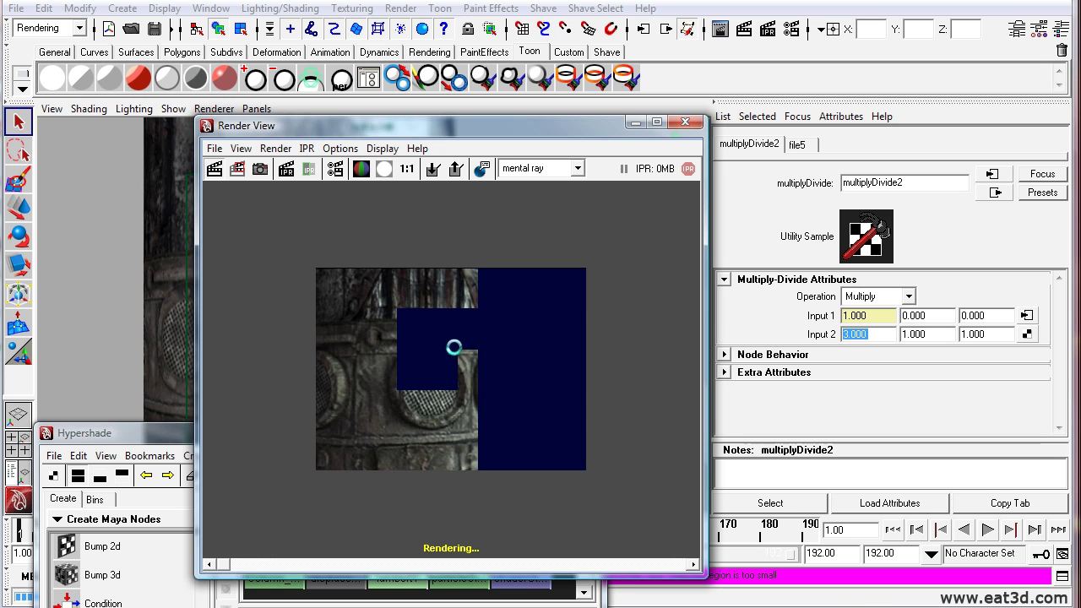
Check the full-frame render's alpha silhouette against its colour image and close the render window
click(378, 170)
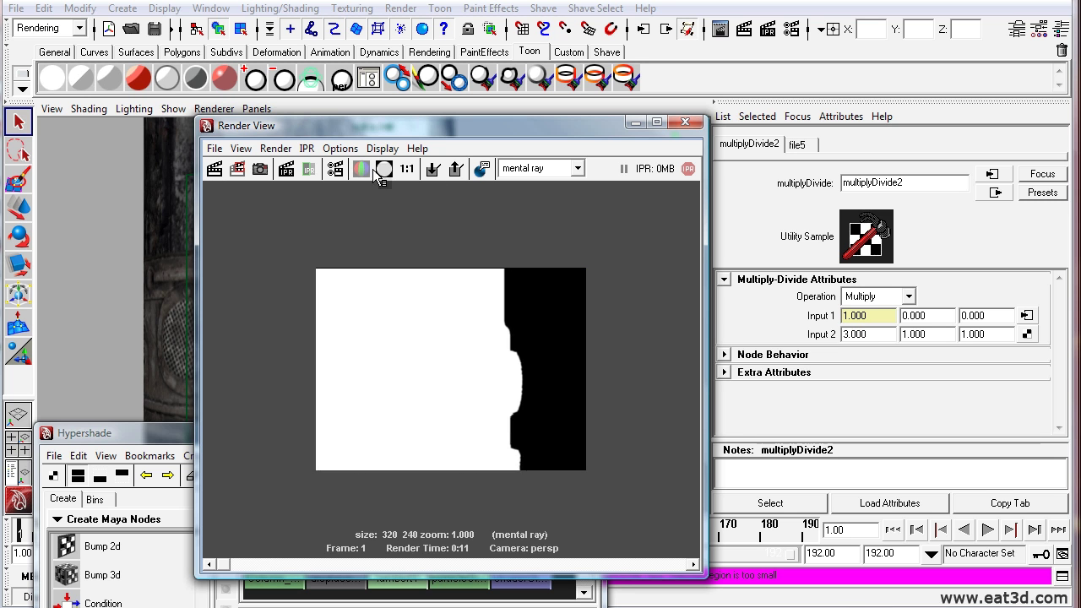
click(361, 169)
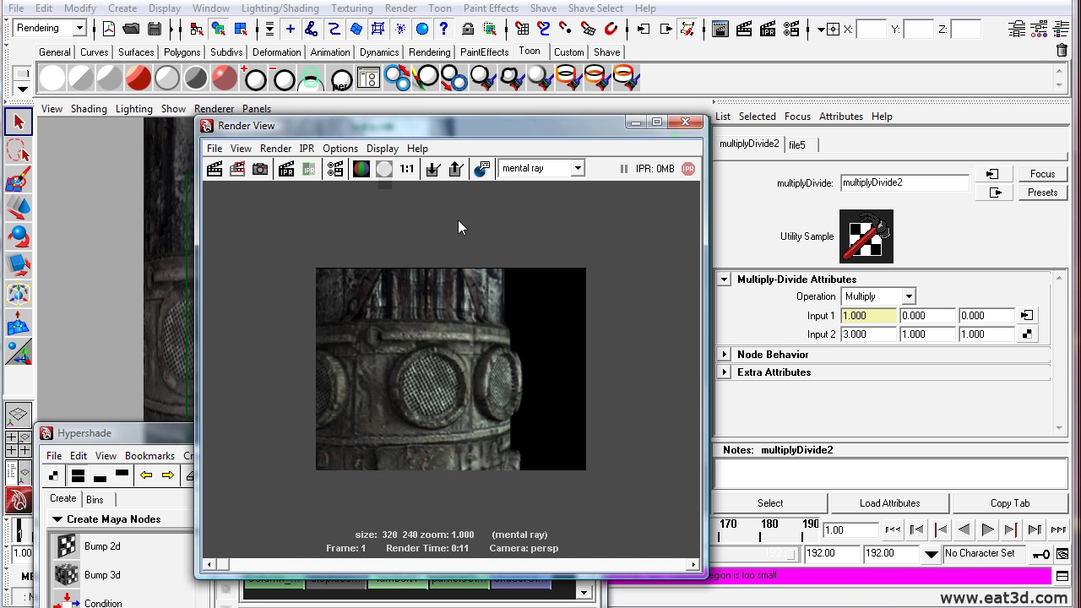
drag(399, 127, 384, 106)
click(673, 99)
Load Column_Disp_3 from the Textures folder as the image of file6
drag(395, 429, 465, 28)
alt+right_drag(509, 498, 464, 500)
alt+middle_drag(464, 500, 455, 375)
scroll(455, 375, up, 3)
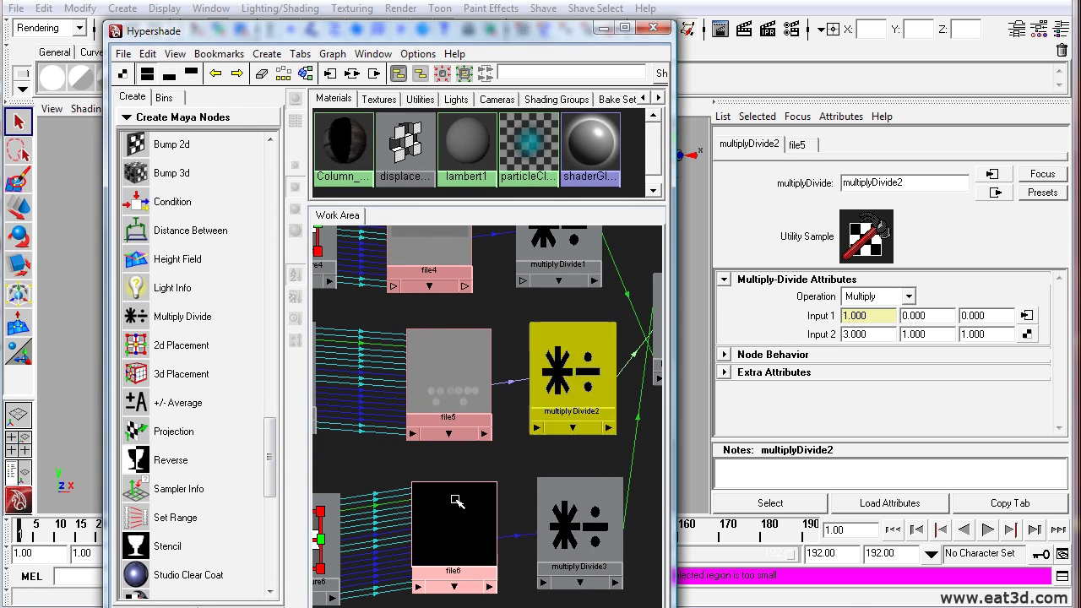
click(448, 495)
click(1028, 359)
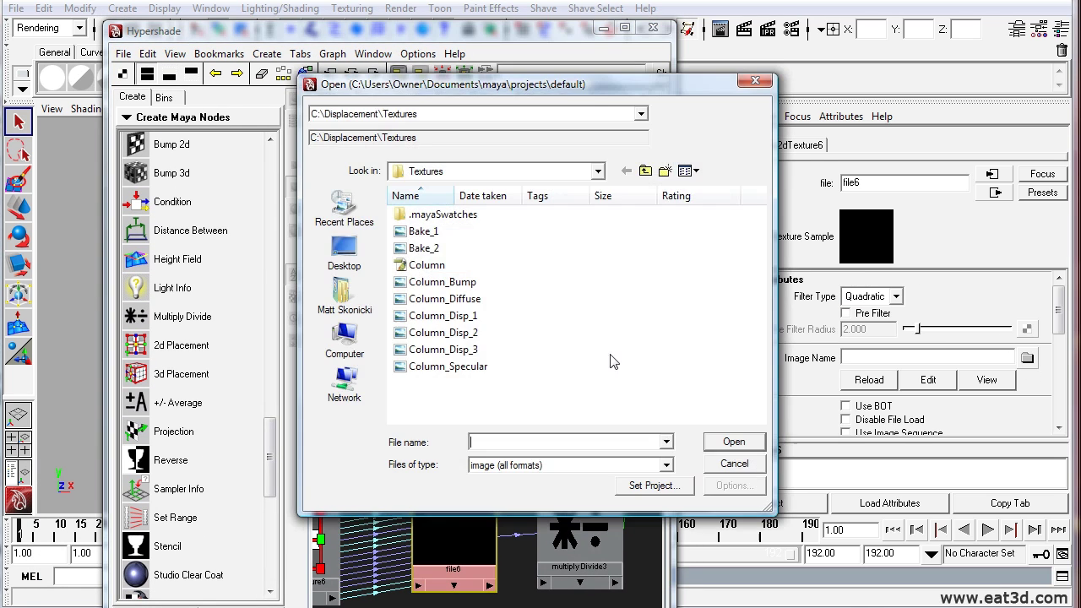
double_click(466, 352)
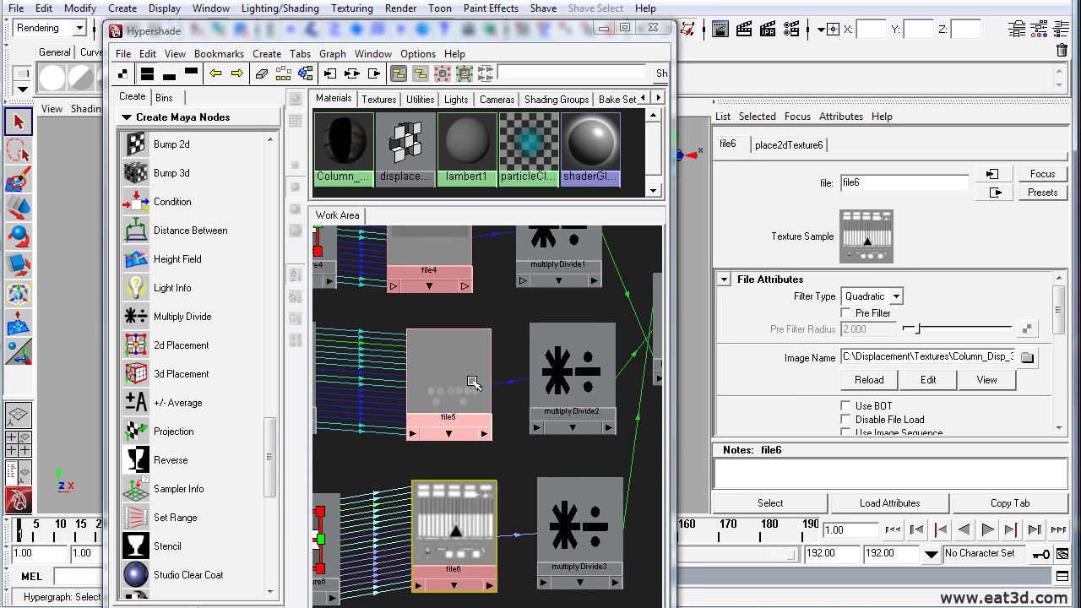
Set the first Input 2 value of multiplyDivide3 to 1, keep the current render and render the full frame again
alt+middle_drag(467, 333, 463, 379)
alt+middle_drag(474, 536, 460, 463)
click(561, 498)
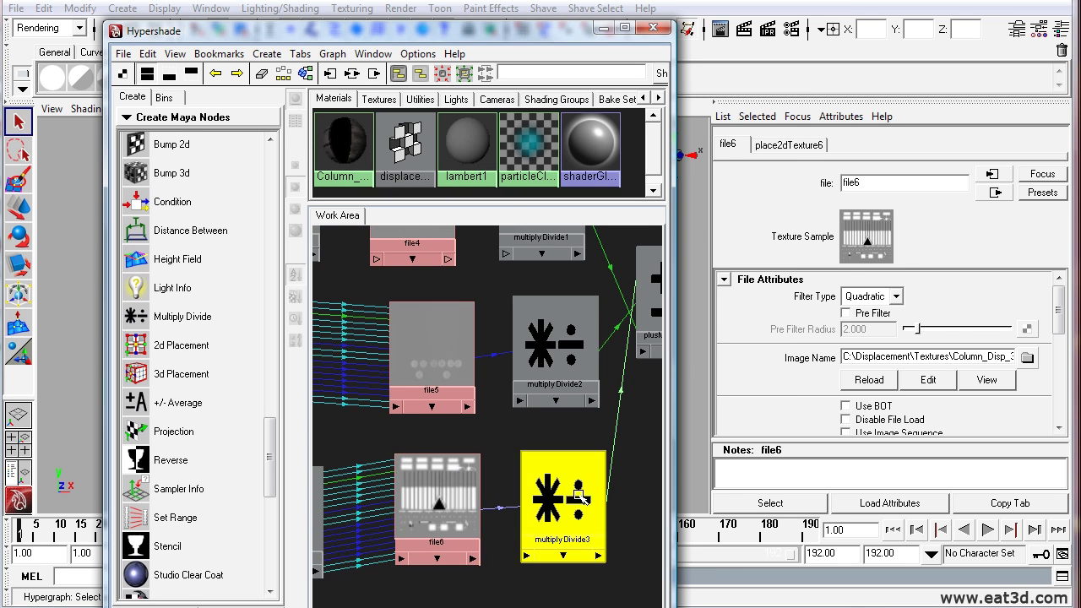
click(878, 336)
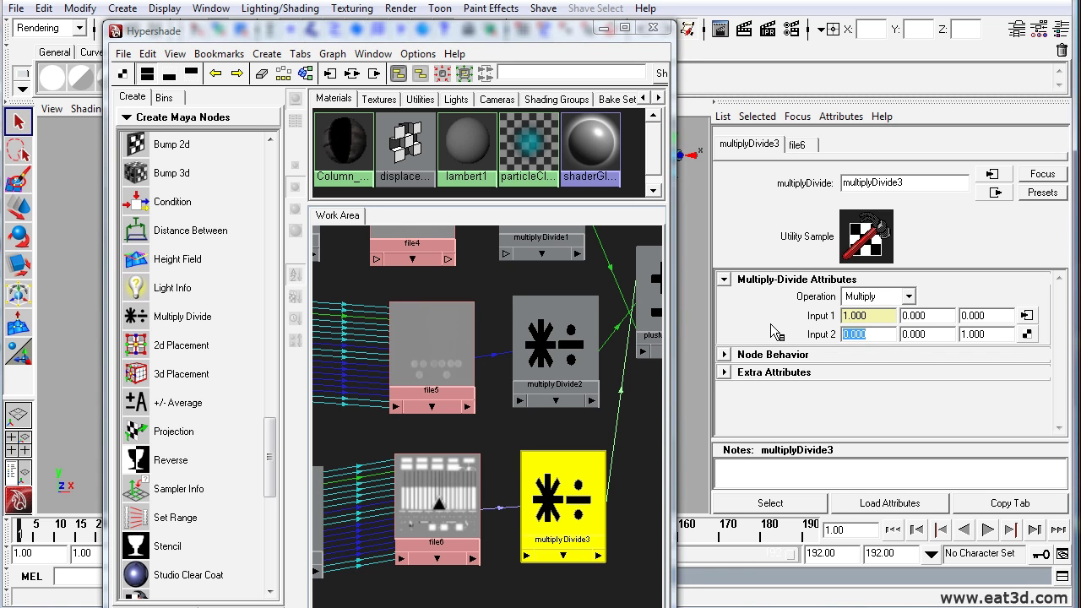
text(1)
key(Return)
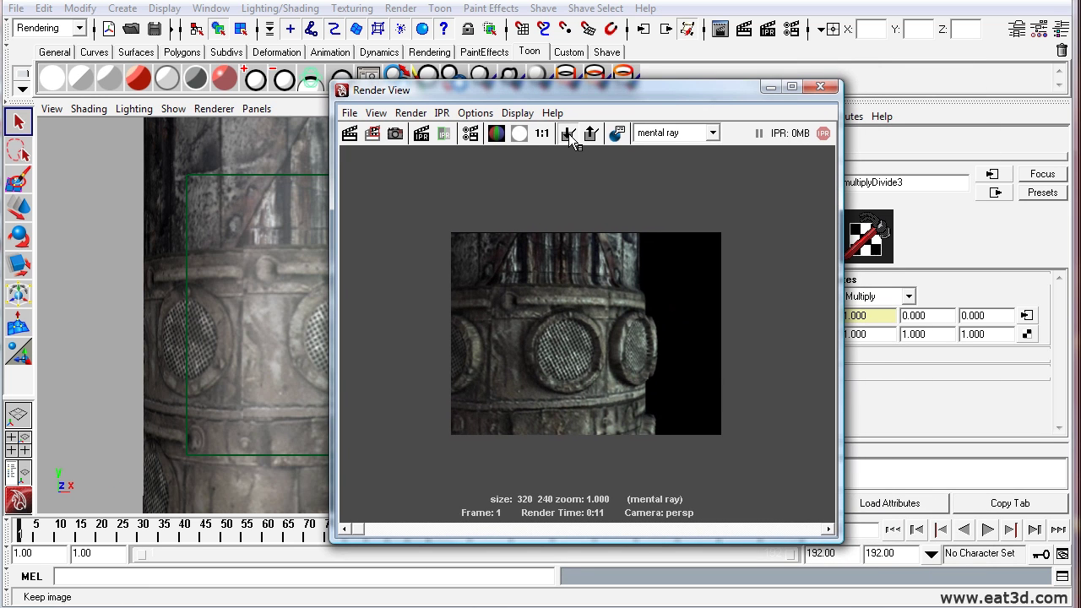
click(568, 134)
click(348, 132)
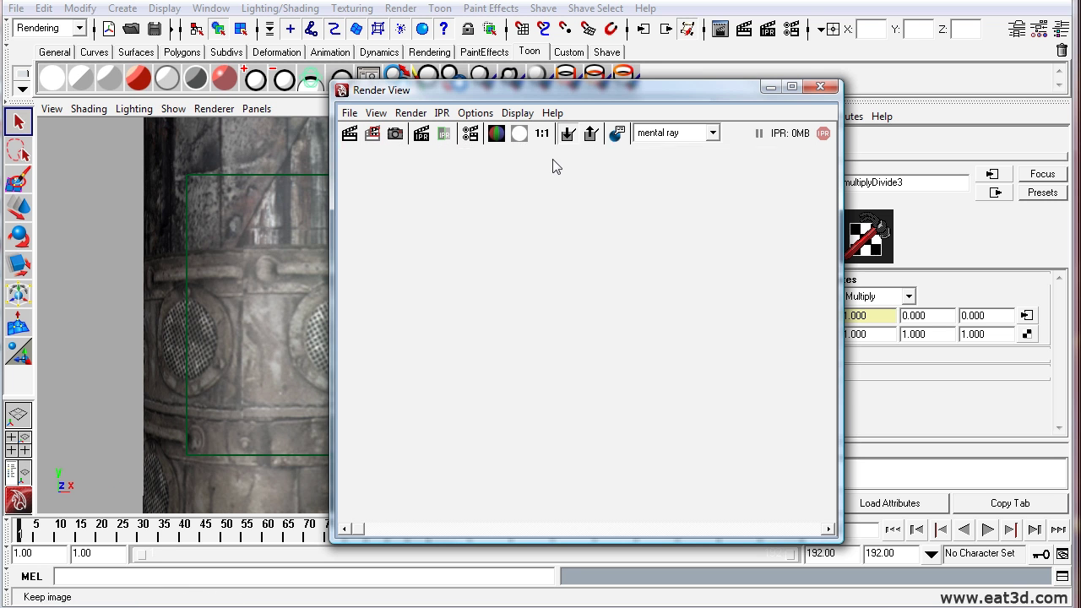
alt+right_drag(629, 279, 777, 457)
alt+middle_drag(777, 457, 697, 370)
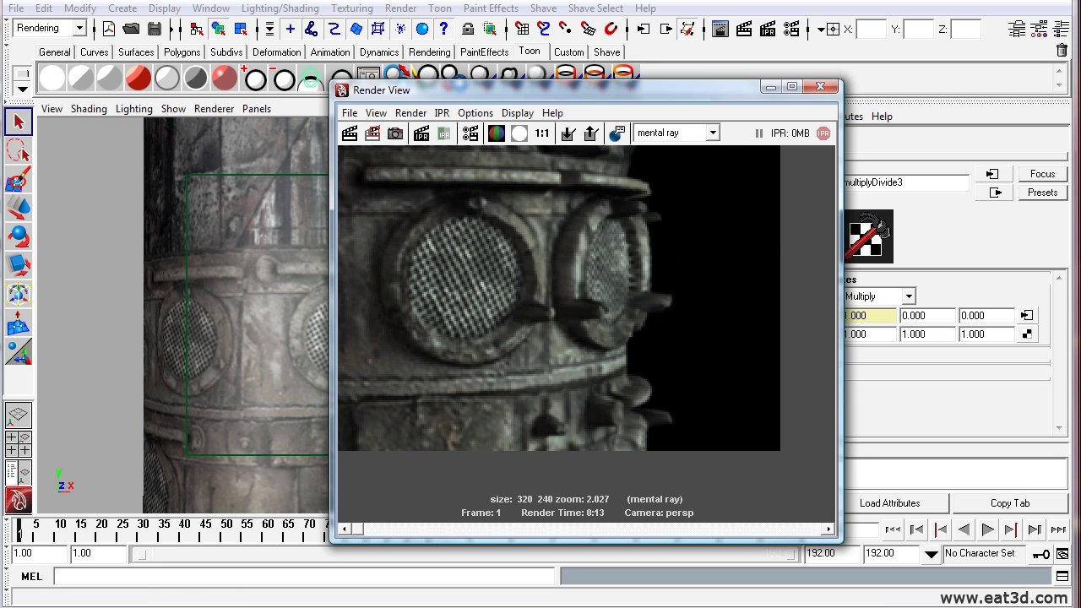
Examine file6's displacement texture up close in the Hypershade to relate its bright areas to the rendered protrusions
click(540, 606)
drag(509, 165, 386, 28)
alt+right_drag(510, 445, 710, 338)
alt+middle_drag(514, 510, 598, 308)
alt+middle_drag(503, 533, 553, 452)
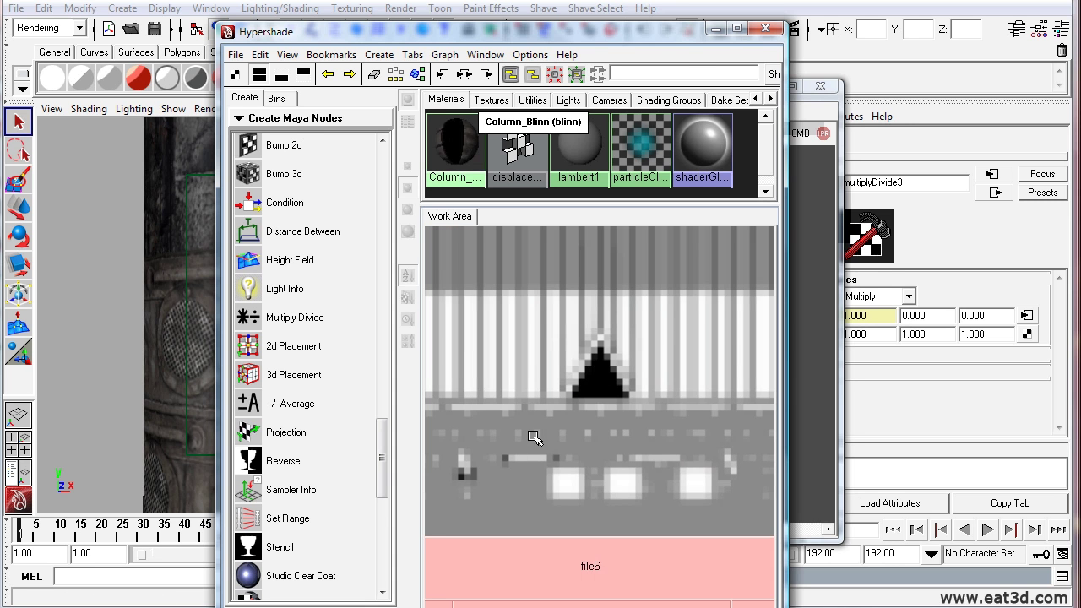
drag(685, 33, 1080, 76)
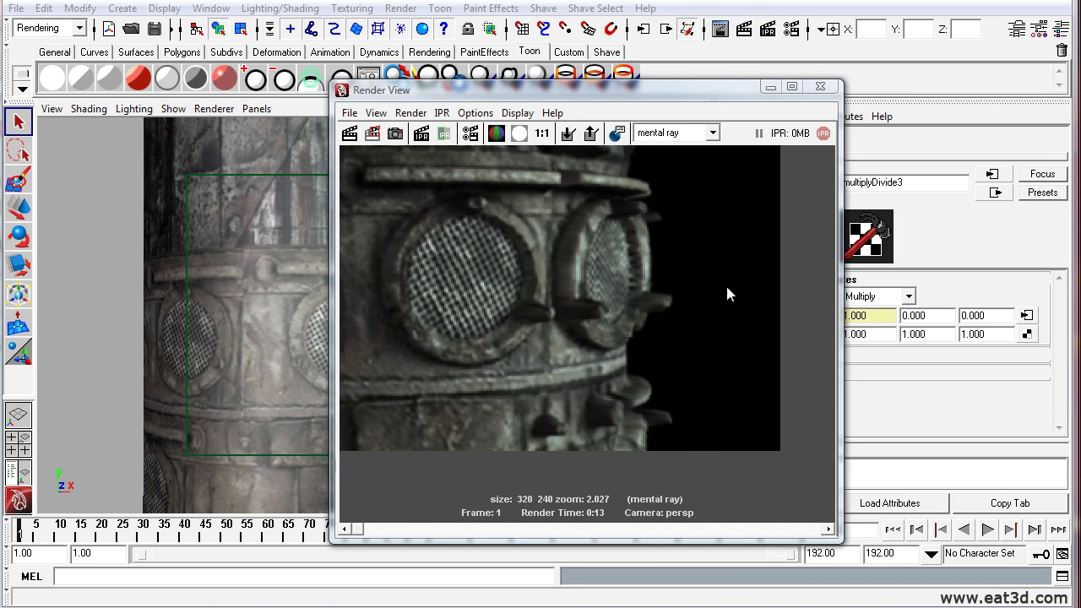
Set the first Input 2 value of multiplyDivide3 to 0.25, re-render the frame and compare it with the kept render
drag(530, 89, 368, 88)
click(876, 333)
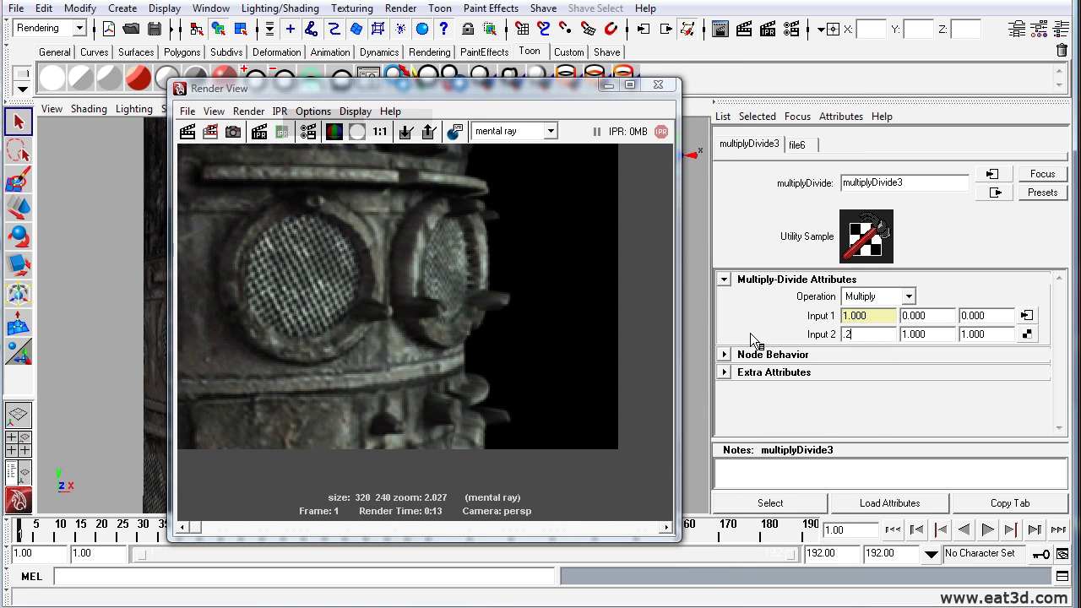
text(.25)
key(Return)
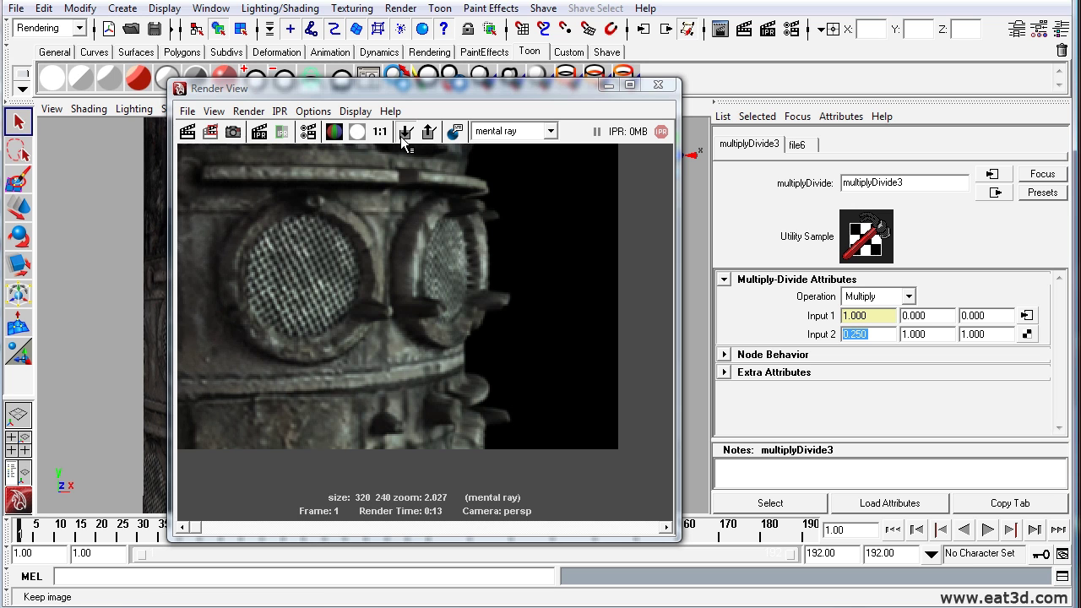
click(197, 135)
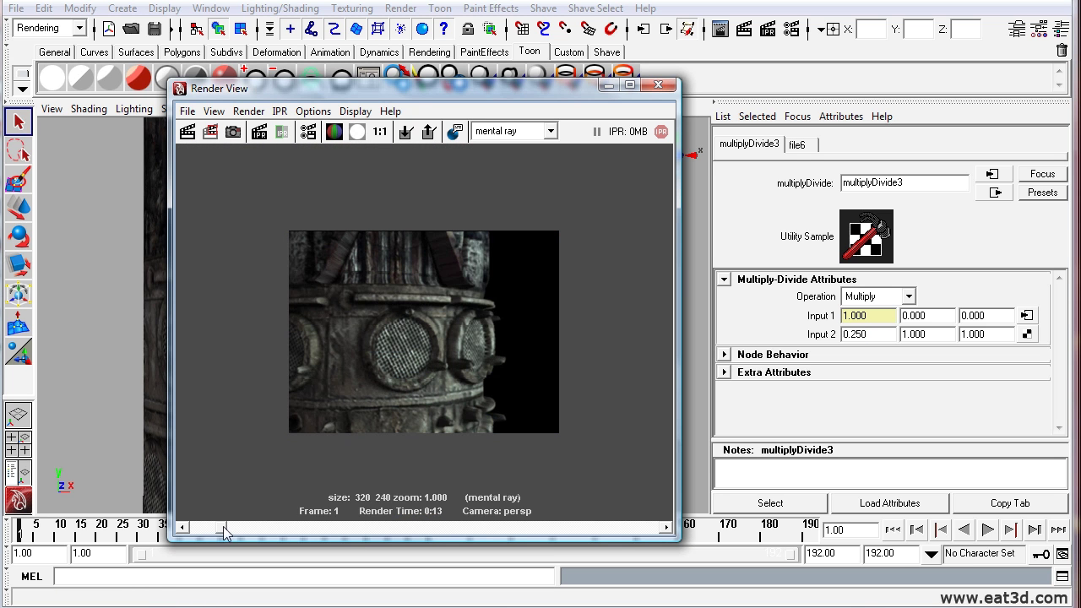
drag(229, 529, 191, 528)
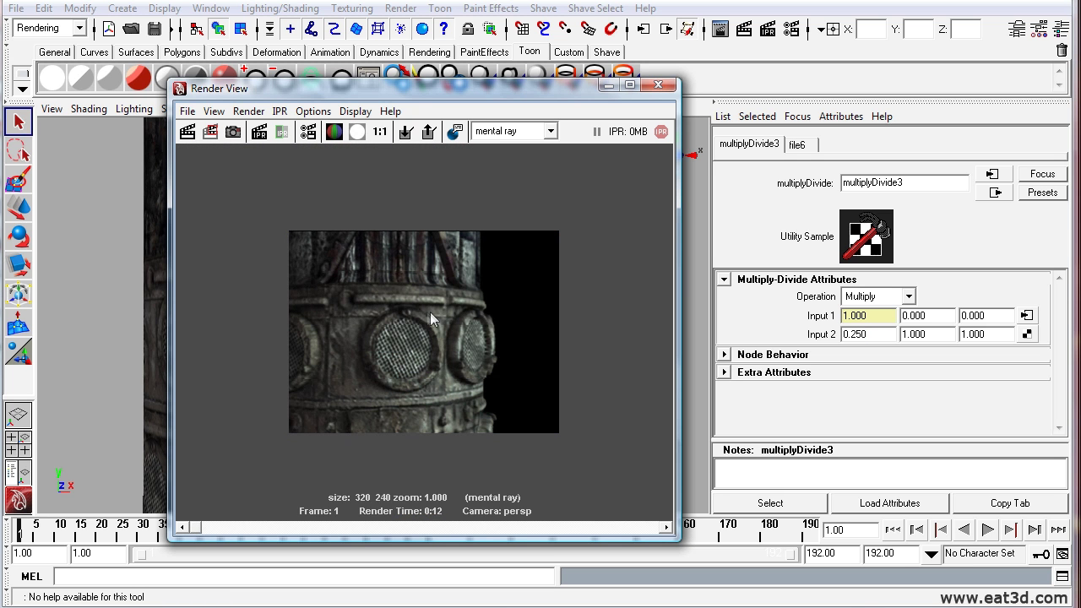
mouse_move(200, 527)
mouse_down()
mouse_move(219, 529)
mouse_move(208, 530)
mouse_up()
Set the first Input 2 value of multiplyDivide3 to 0.32, keep the render and reframe the camera view on the column
double_click(855, 334)
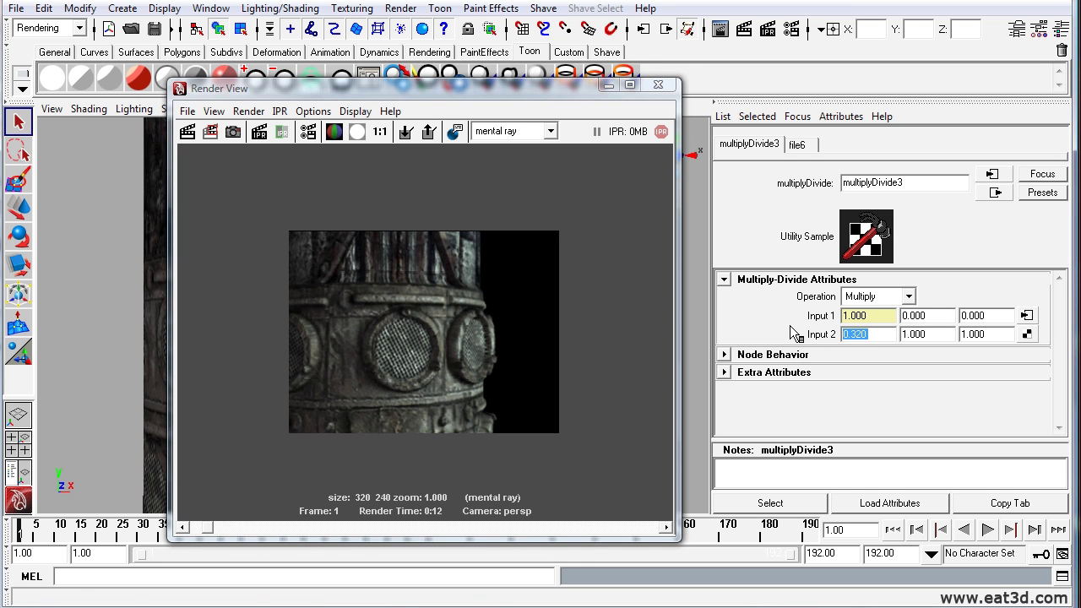
click(403, 137)
drag(392, 88, 1046, 160)
alt+right_drag(426, 290, 364, 290)
alt+middle_drag(364, 289, 386, 285)
alt+drag(386, 284, 409, 287)
Compare the kept 640 x 480 renders of the column's round grilles
drag(935, 166, 332, 94)
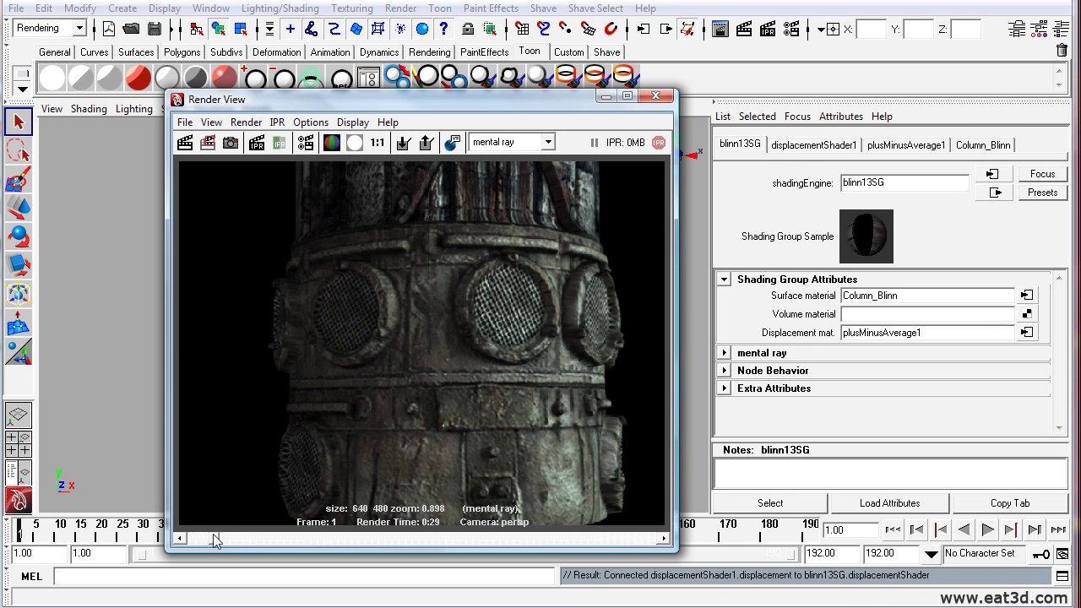
mouse_move(215, 542)
mouse_down()
mouse_move(186, 544)
mouse_move(217, 545)
mouse_move(207, 543)
mouse_up()
mouse_move(219, 535)
mouse_down()
mouse_move(196, 541)
mouse_move(212, 541)
mouse_up()
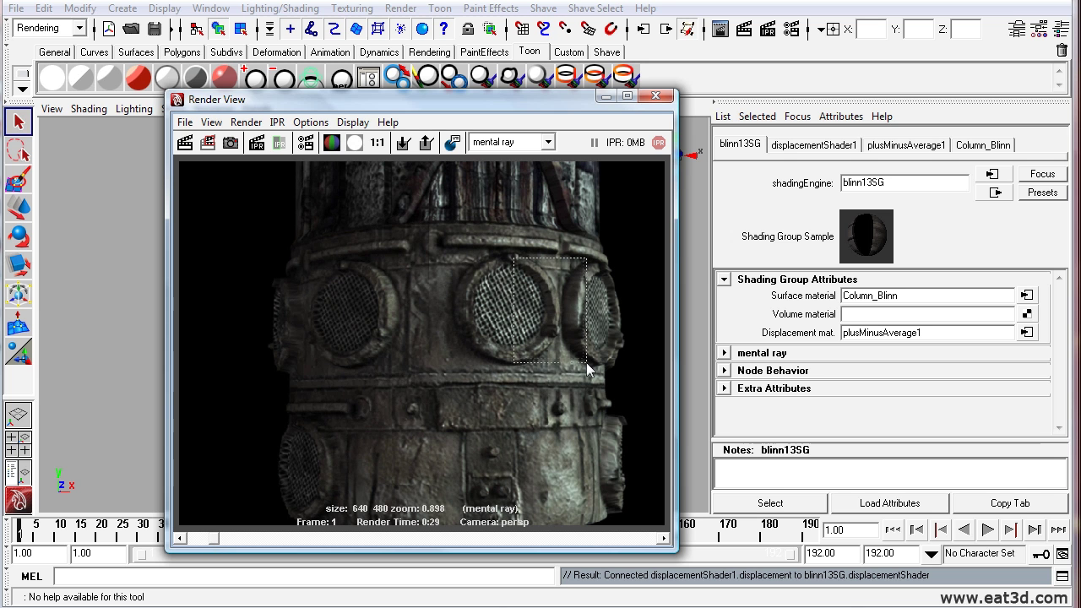
Mark a render region over the grilles, set the column's Initial Sample Rate to 6 and Extra Sample Rate to 3, and re-render
drag(586, 362, 610, 361)
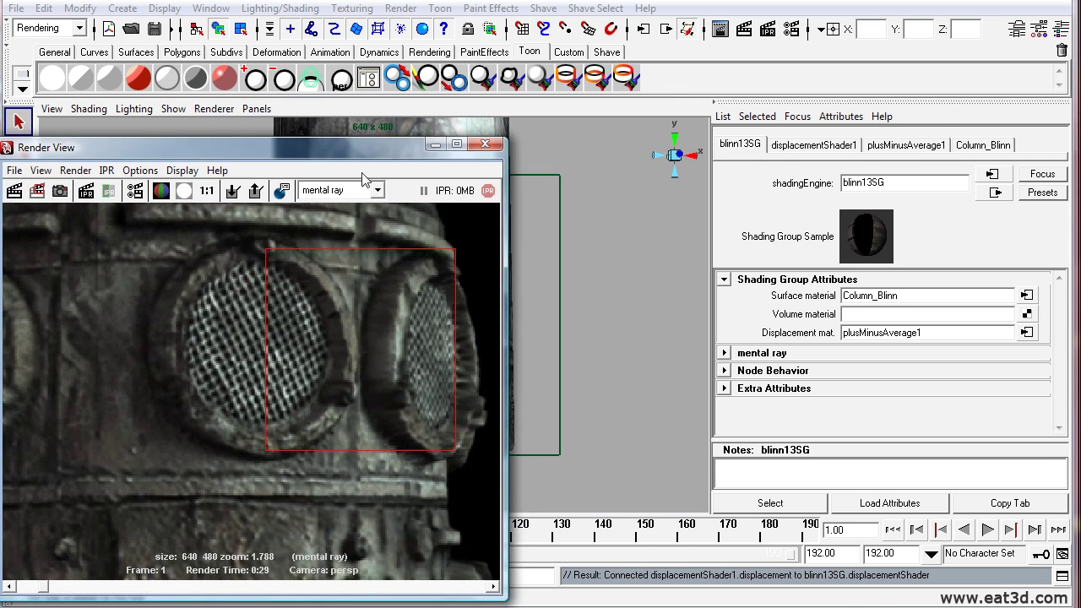
drag(355, 156, 290, 309)
click(506, 277)
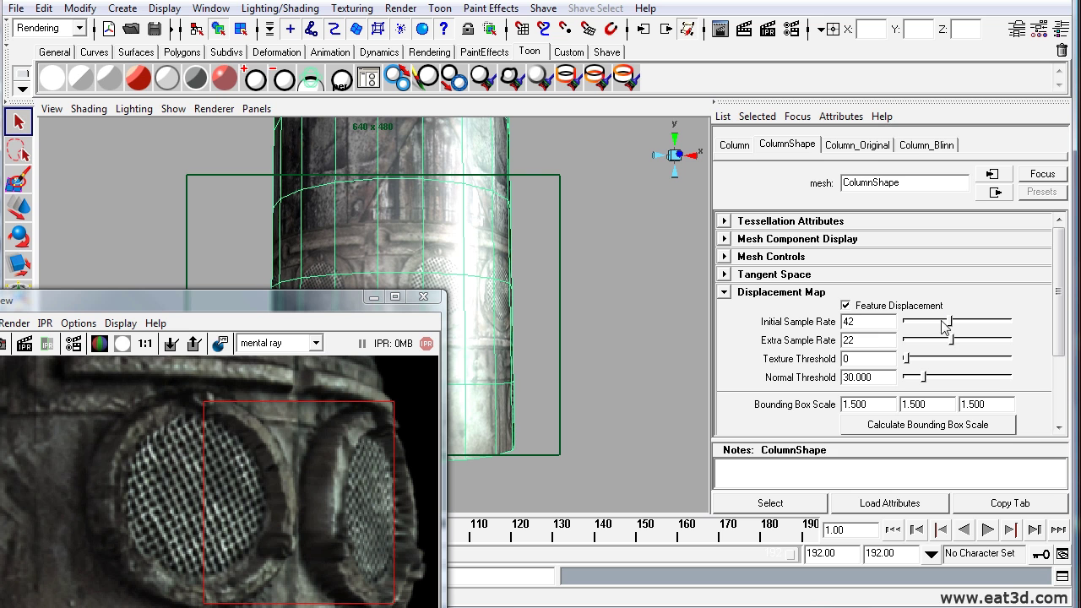
drag(905, 326, 913, 326)
click(913, 341)
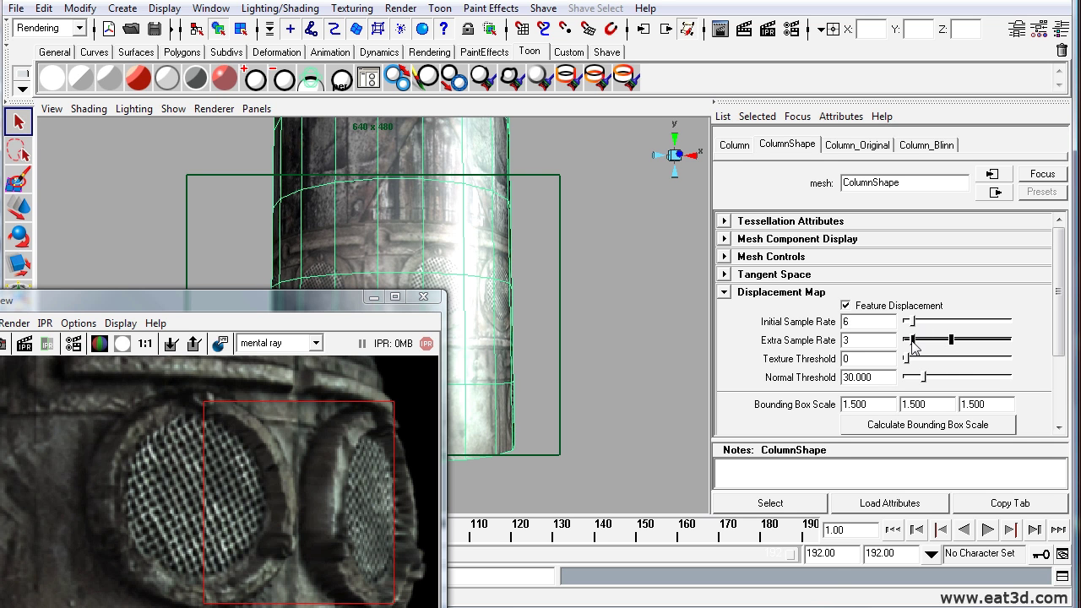
drag(243, 312, 624, 124)
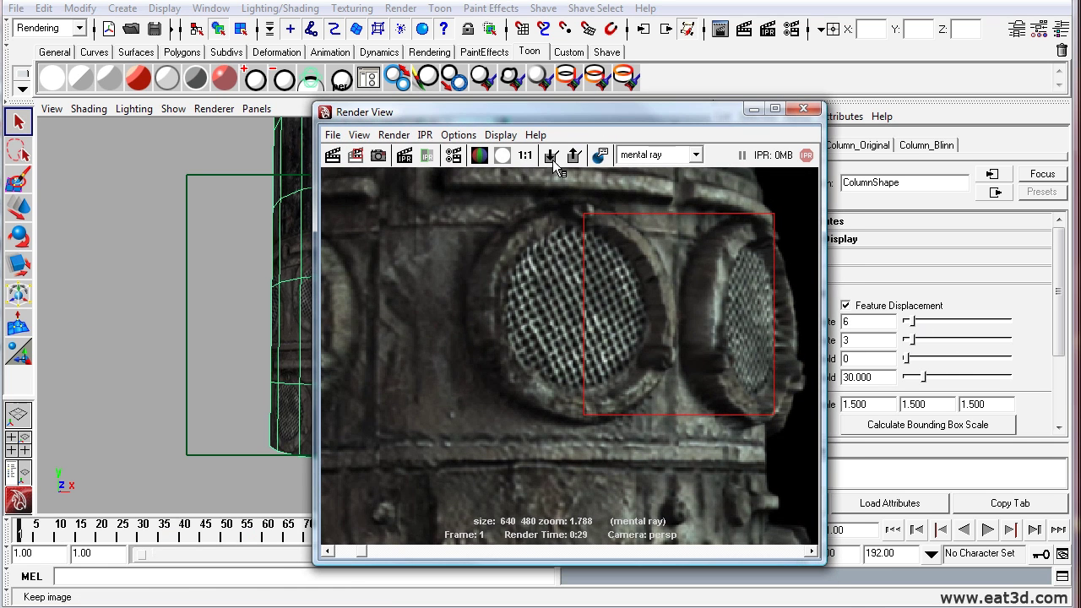
click(552, 155)
click(334, 156)
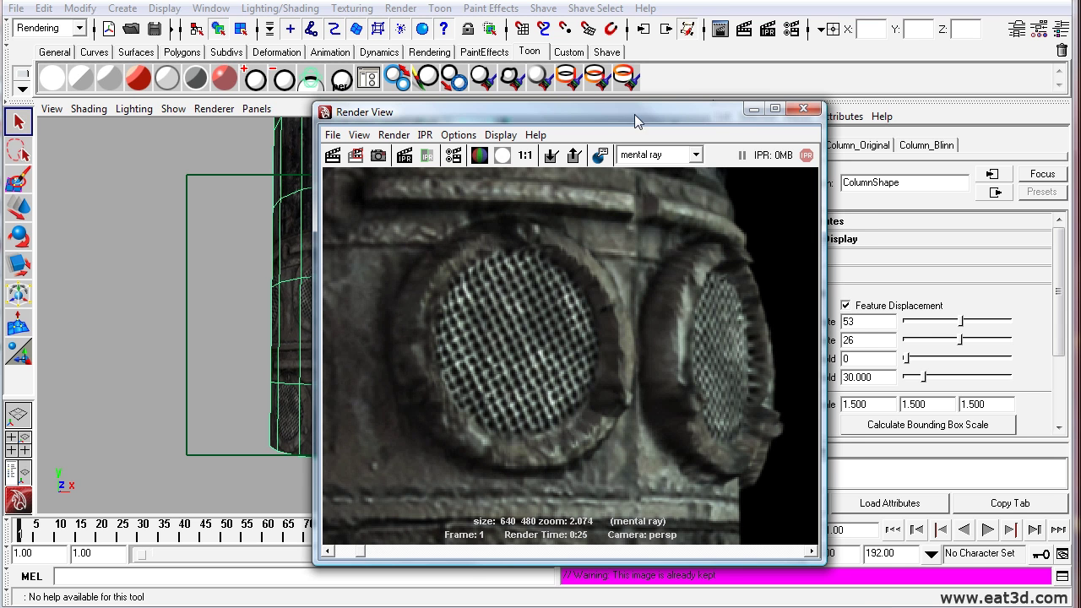
Compare the kept close-up renders for differences in detail along the rims of the two round grilles
drag(637, 120, 551, 124)
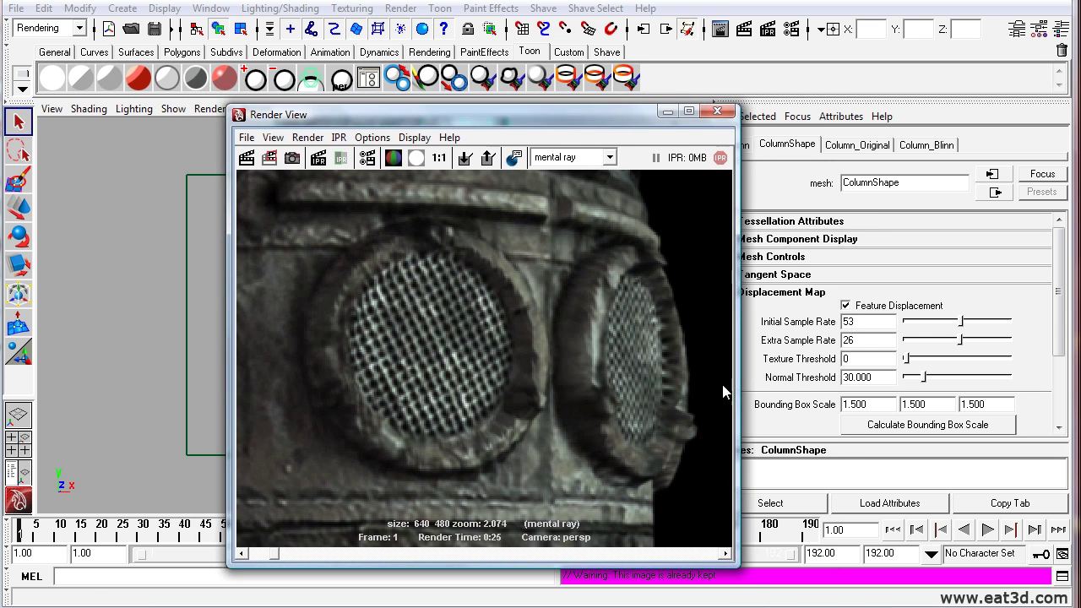
drag(276, 554, 255, 558)
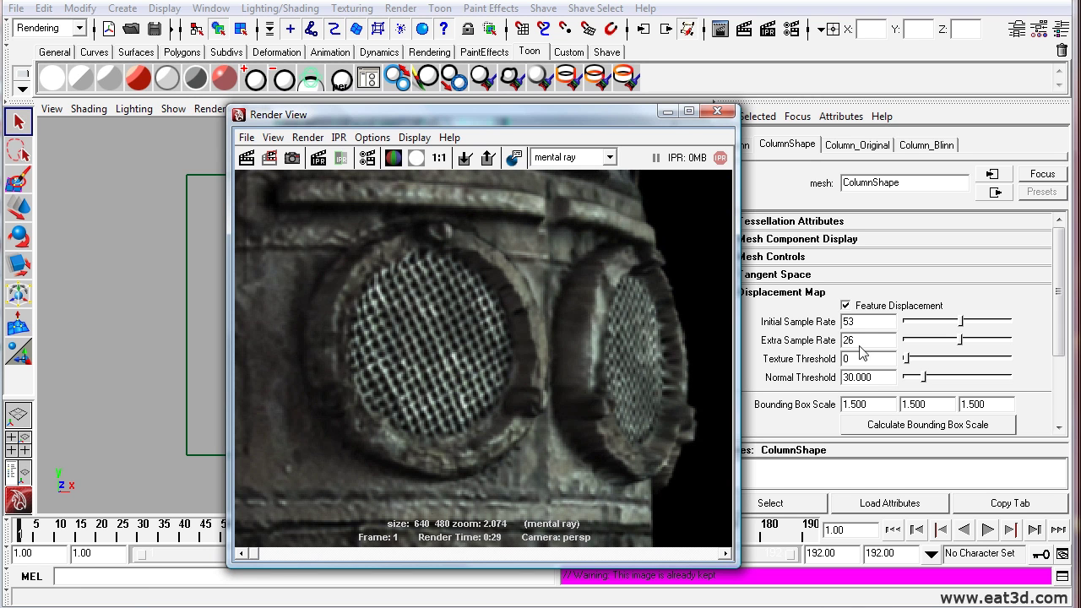
mouse_move(255, 556)
mouse_down()
mouse_move(282, 557)
mouse_move(250, 559)
mouse_up()
drag(340, 117, 594, 125)
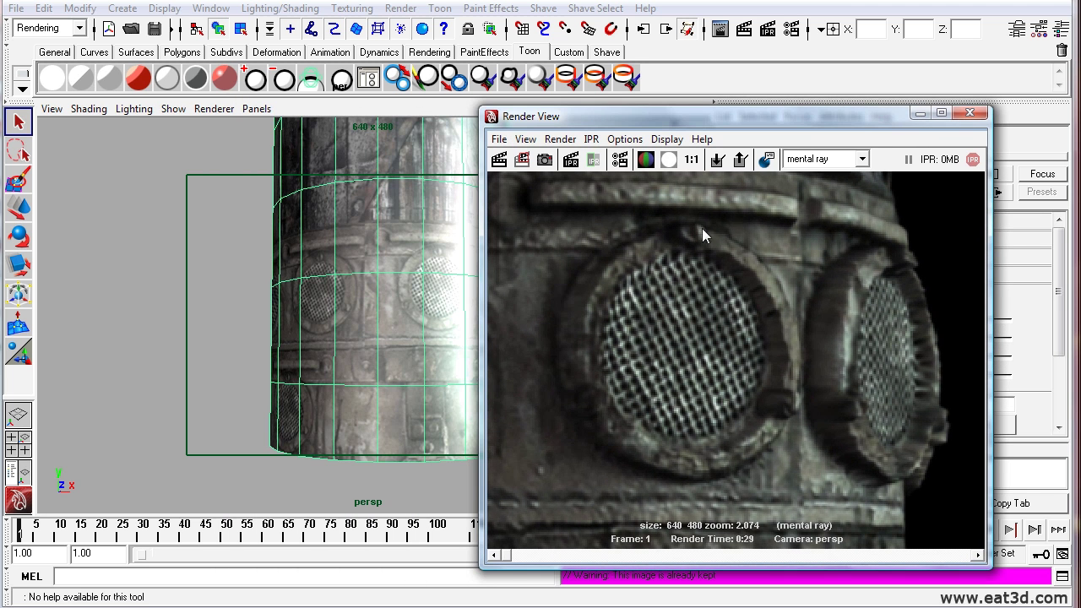
mouse_move(520, 555)
mouse_down()
mouse_move(531, 555)
mouse_move(496, 554)
mouse_move(522, 553)
mouse_up()
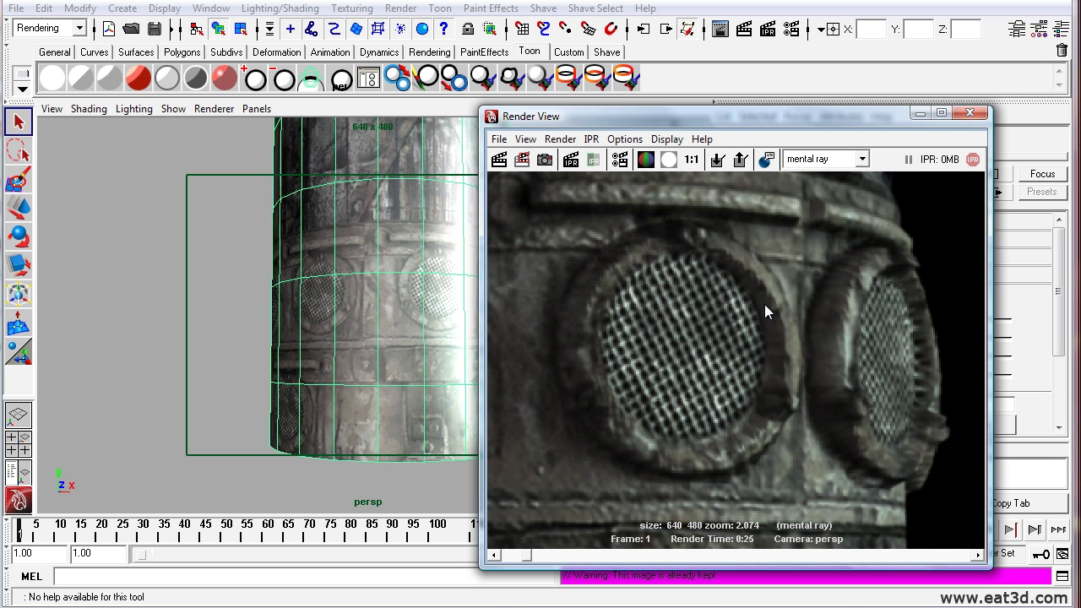
drag(641, 116, 373, 121)
drag(577, 131, 497, 117)
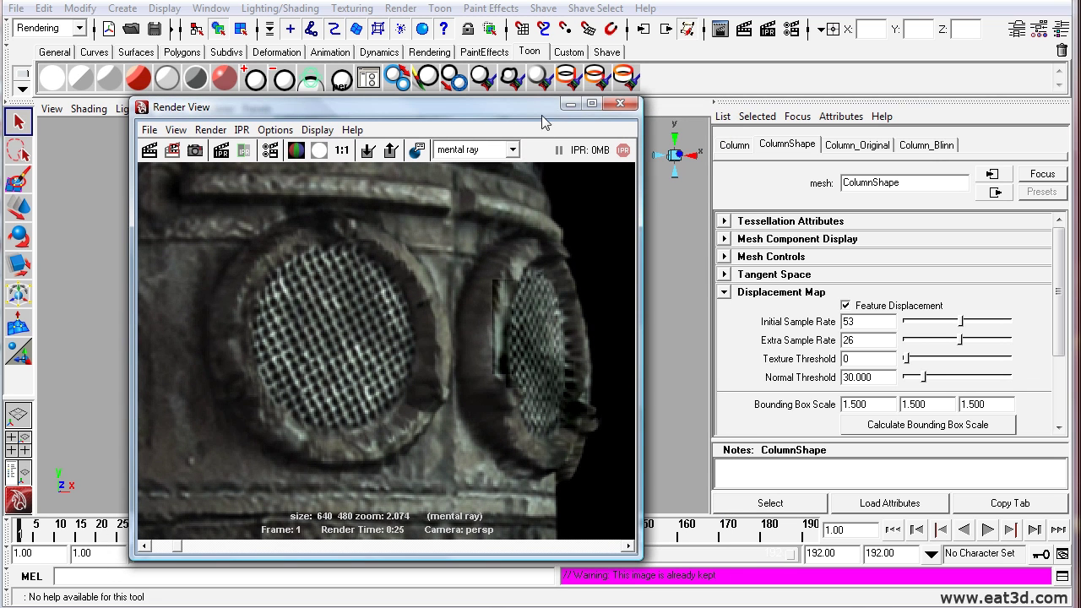
Close the render window and review the column's whole shading network in the Hypershade
click(621, 105)
click(30, 209)
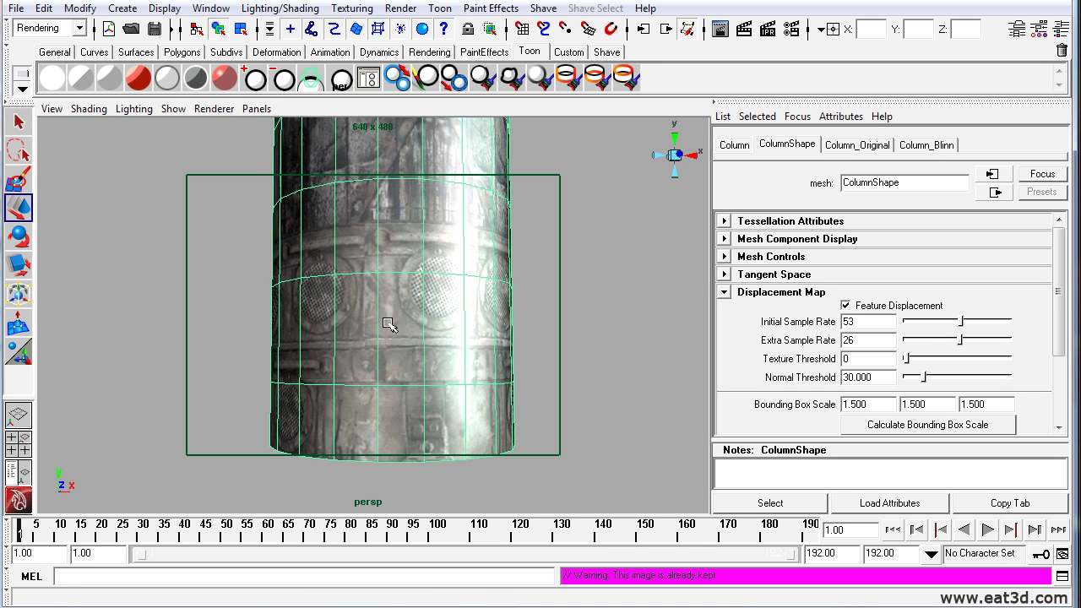
alt+right_drag(448, 342, 414, 335)
alt+middle_drag(414, 335, 409, 342)
mouse_move(0, 93)
mouse_down()
mouse_move(429, 87)
mouse_move(432, 12)
mouse_move(438, 113)
mouse_up()
alt+right_drag(548, 379, 781, 455)
drag(649, 130, 420, 150)
Show the render layers in place of the display layers and create an empty render layer
click(1061, 30)
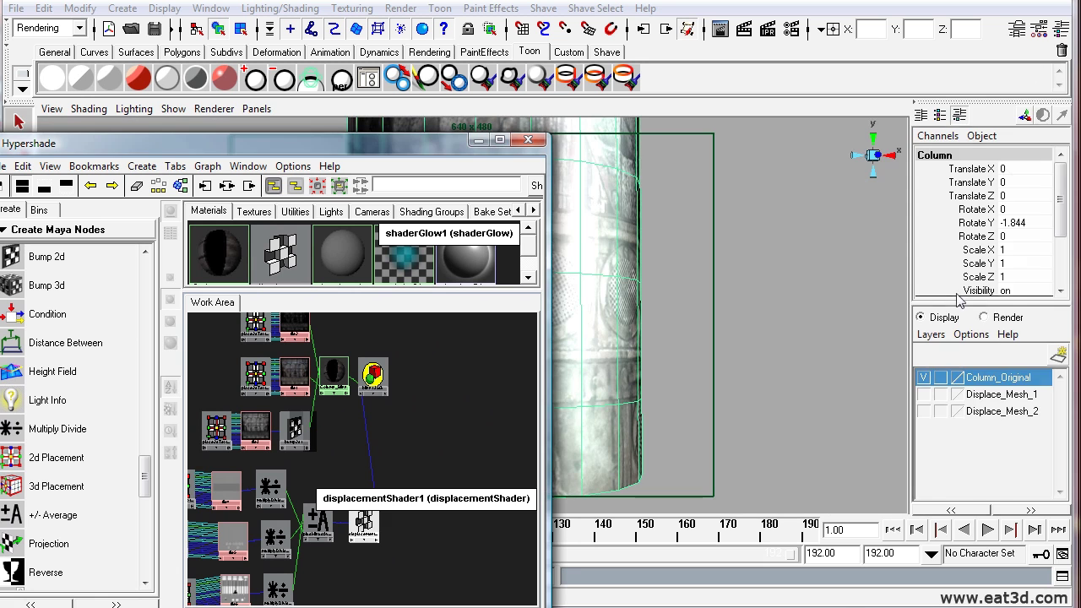
click(982, 318)
right_click(939, 376)
click(793, 352)
Add Column, both displacement meshes, areaLight1 and pointLight1 to render layer layer1
drag(1080, 109, 489, 129)
shift+click(442, 326)
click(1018, 380)
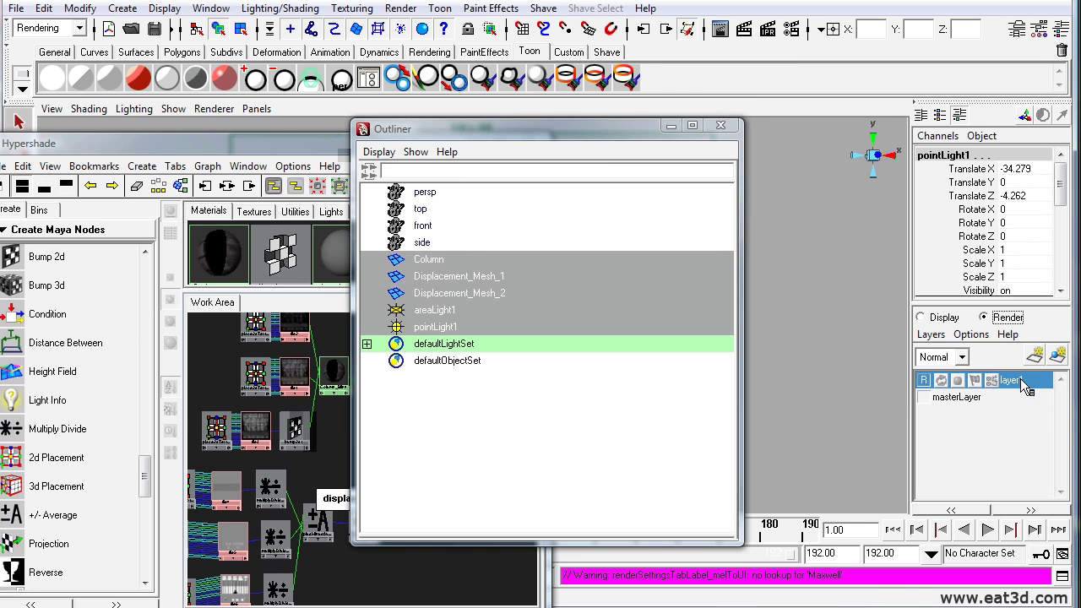
right_click(1017, 380)
click(1030, 422)
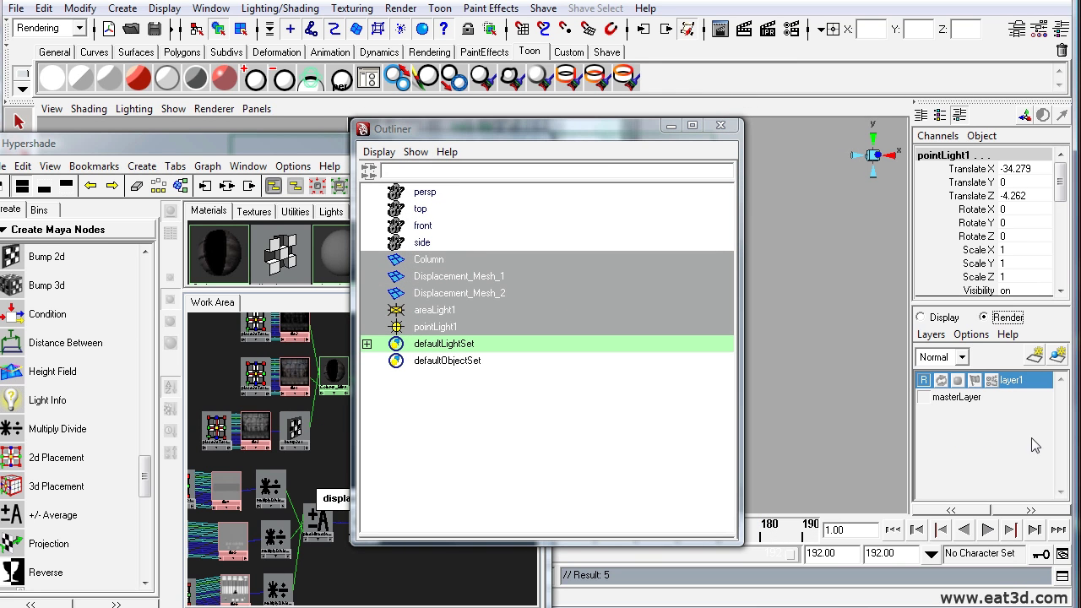
Make masterLayer the current render layer and create a second empty render layer
click(965, 403)
click(931, 334)
click(836, 355)
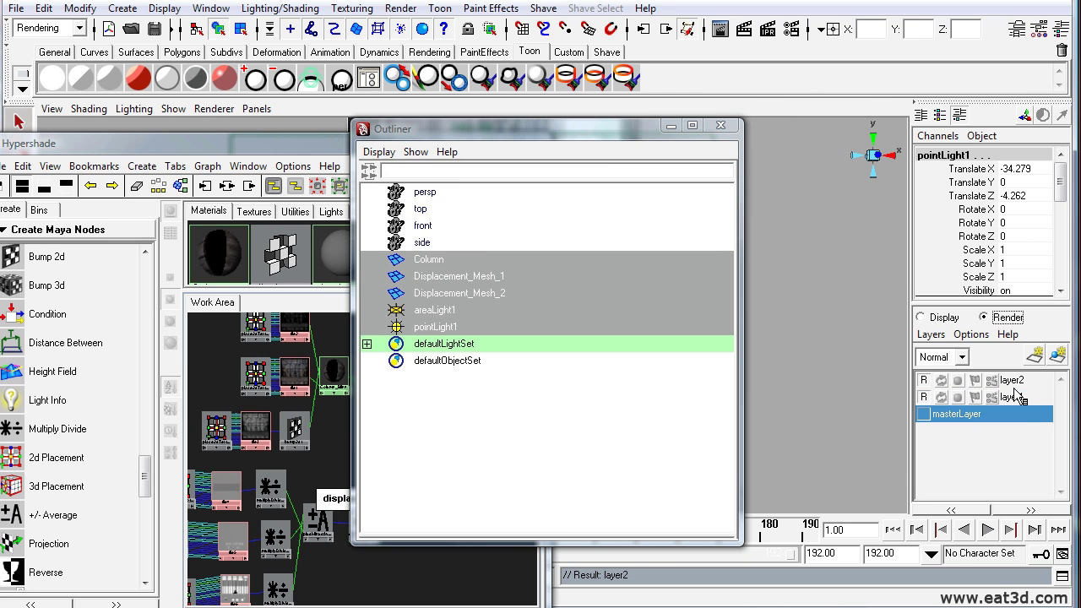
Add Column, Displacement_Mesh_1 and Displacement_Mesh_2 to render layer layer2 without the lights, and make masterLayer current
click(436, 263)
shift+click(463, 294)
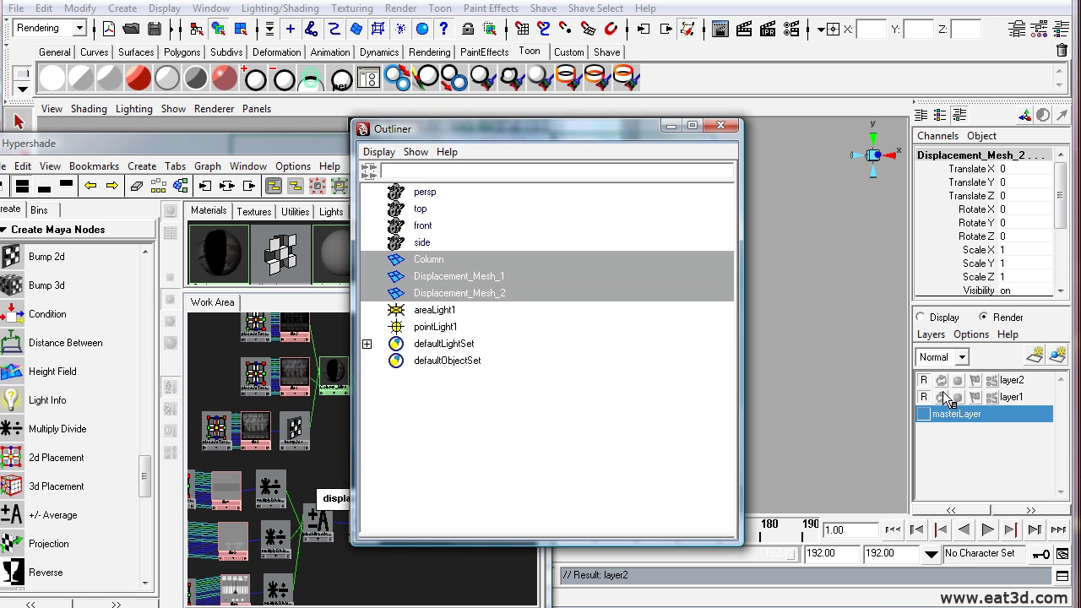
click(1018, 381)
right_click(1021, 380)
click(1001, 427)
click(1009, 401)
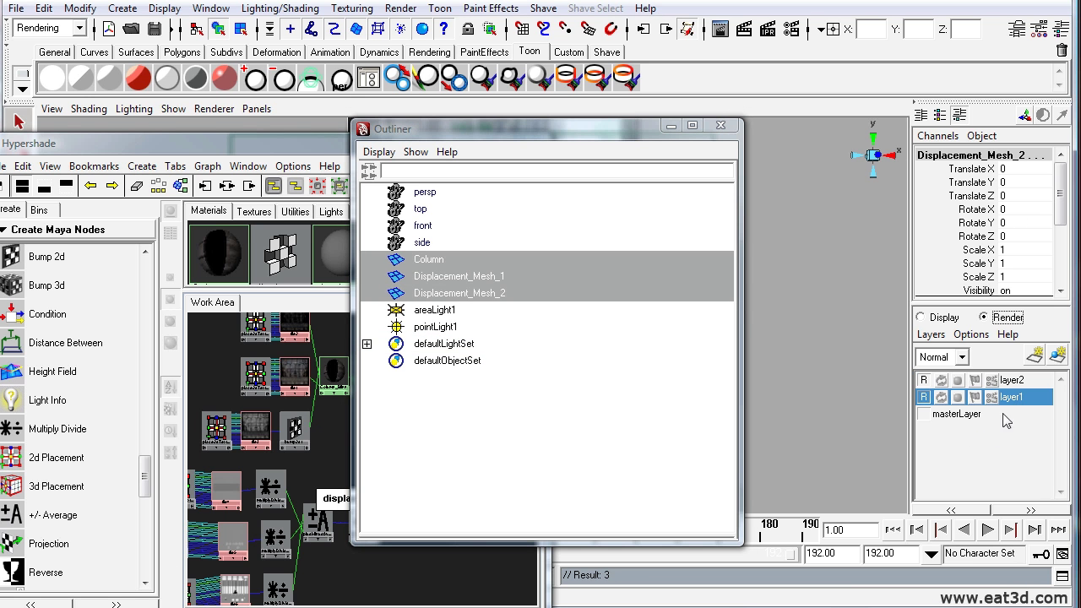
click(979, 419)
Select only the Column mesh and rename render layer layer1 as Diffuse
drag(542, 134, 517, 138)
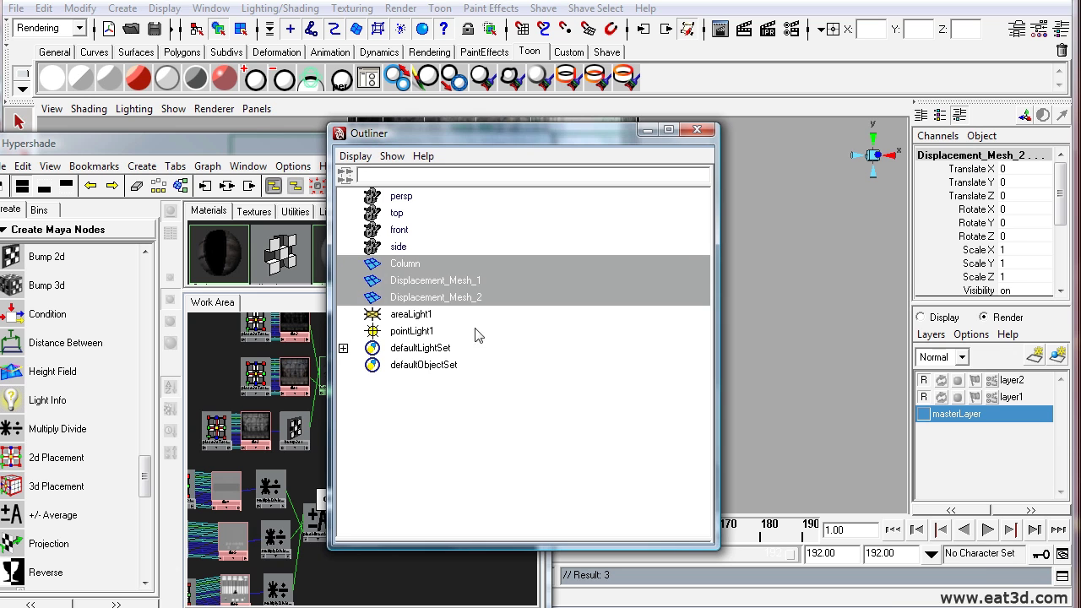
click(437, 297)
click(407, 266)
double_click(1013, 397)
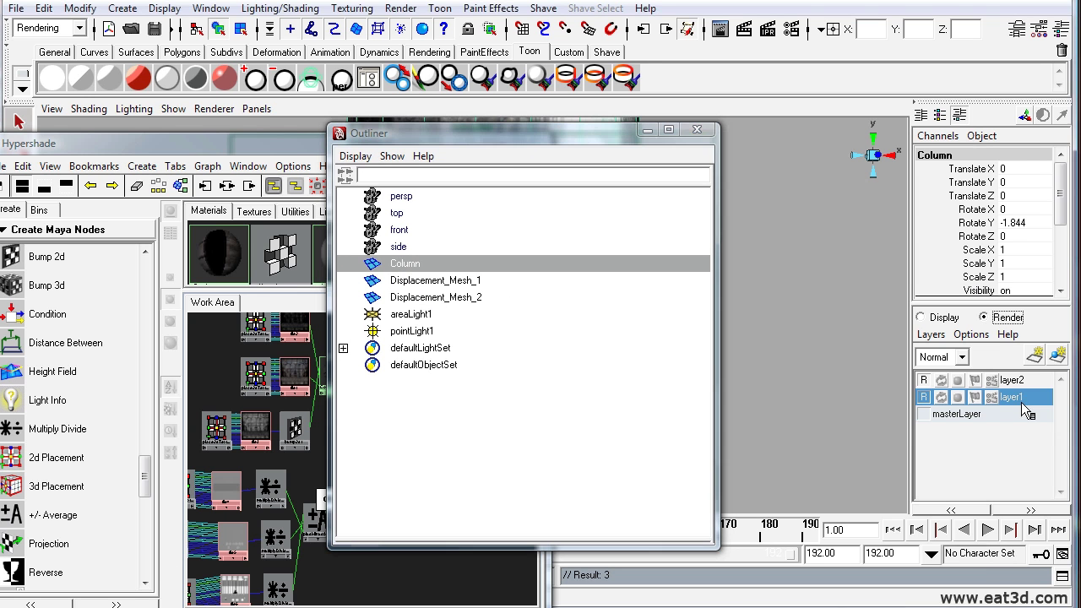
text(Diffuse)
key(Return)
click(447, 349)
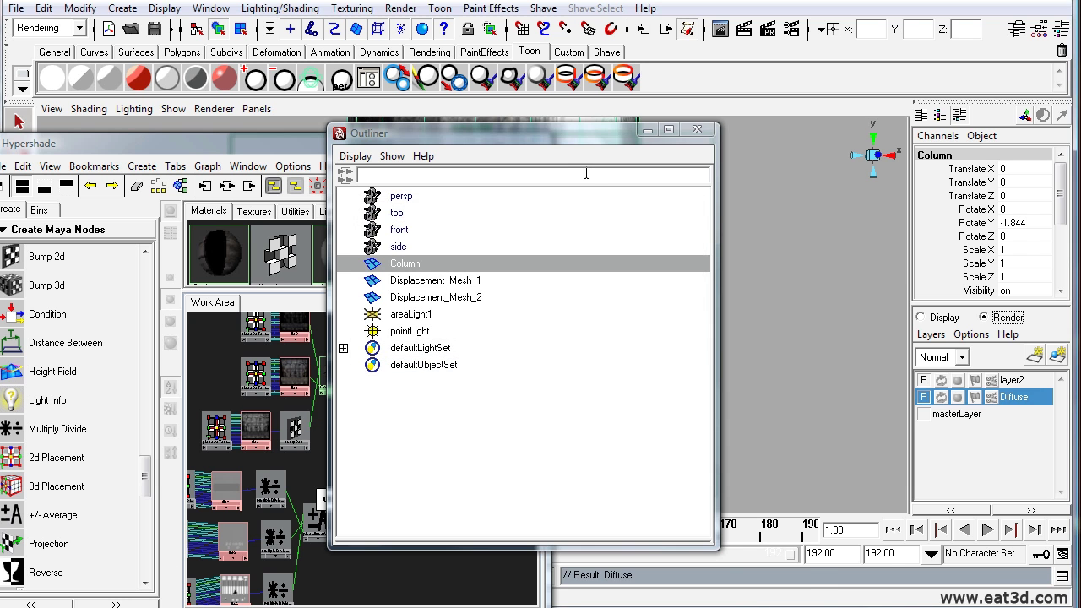
Rename render layer layer2 as Occlusion
drag(522, 139, 469, 141)
double_click(1014, 380)
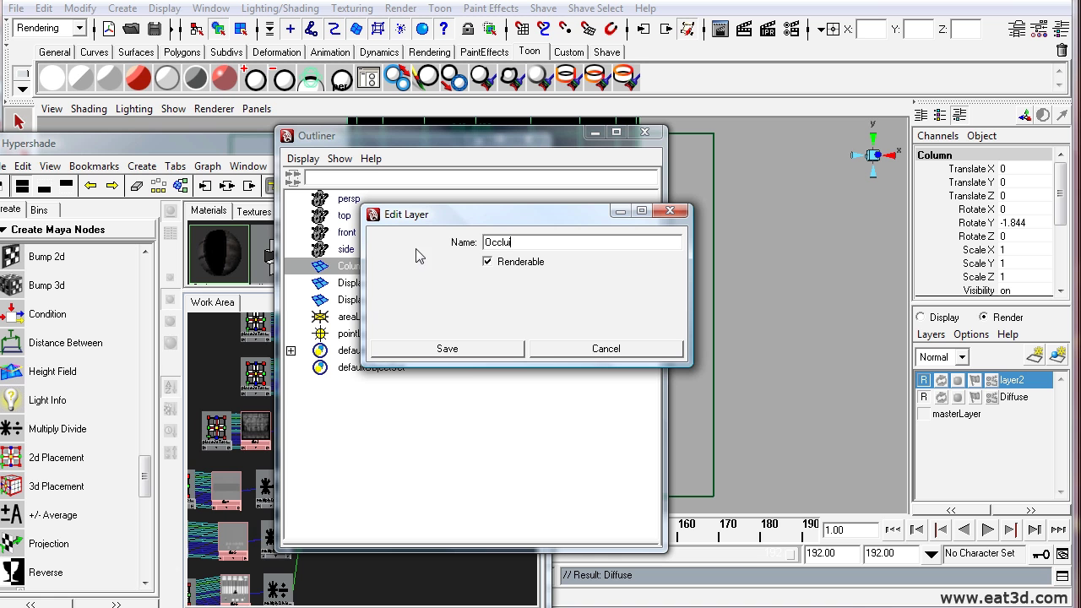
text(Occlusion)
click(471, 352)
Look at the presets available for the Occlusion layer without applying one, and minimize the Outliner
right_click(983, 385)
mouse_move(978, 473)
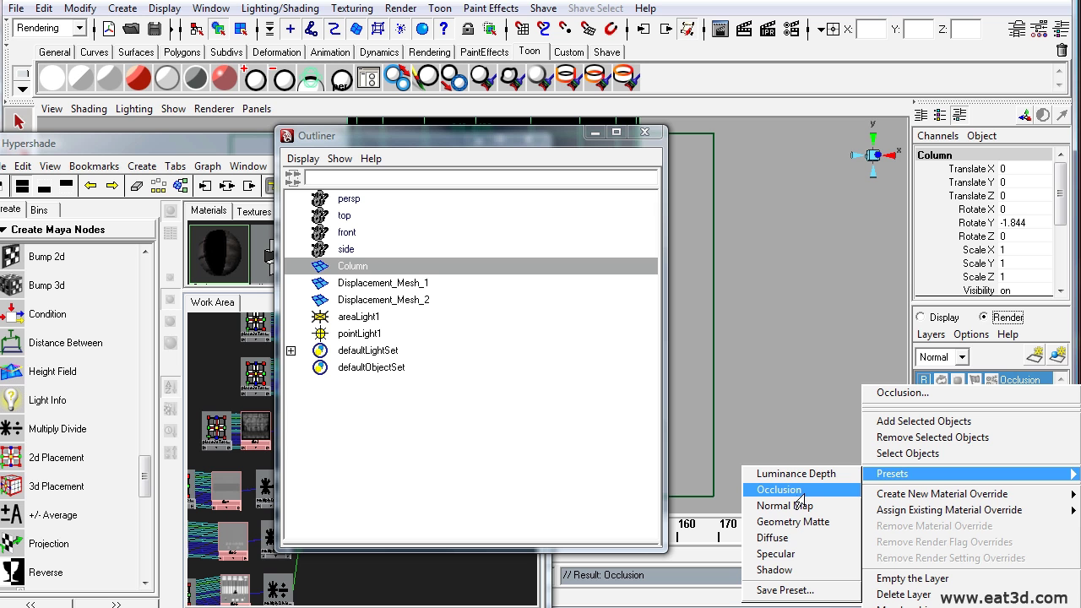
click(767, 325)
drag(478, 144, 492, 146)
click(607, 136)
Create a Maya Surface Shader node in the Hypershade and place it in free space beside the column's shading network
drag(310, 147, 531, 106)
click(277, 190)
click(313, 213)
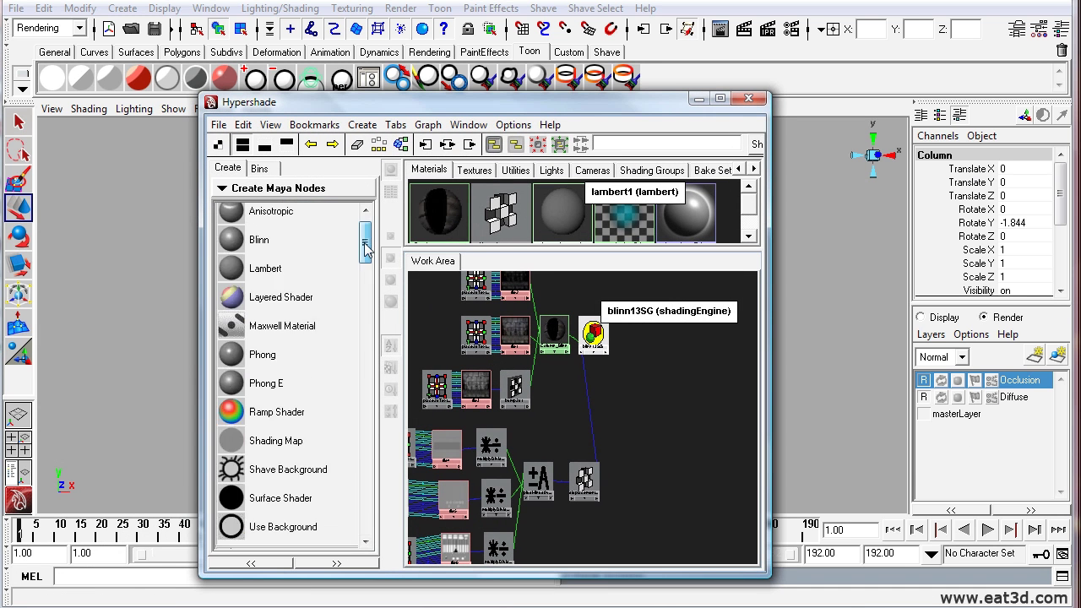
scroll(308, 397, down, 3)
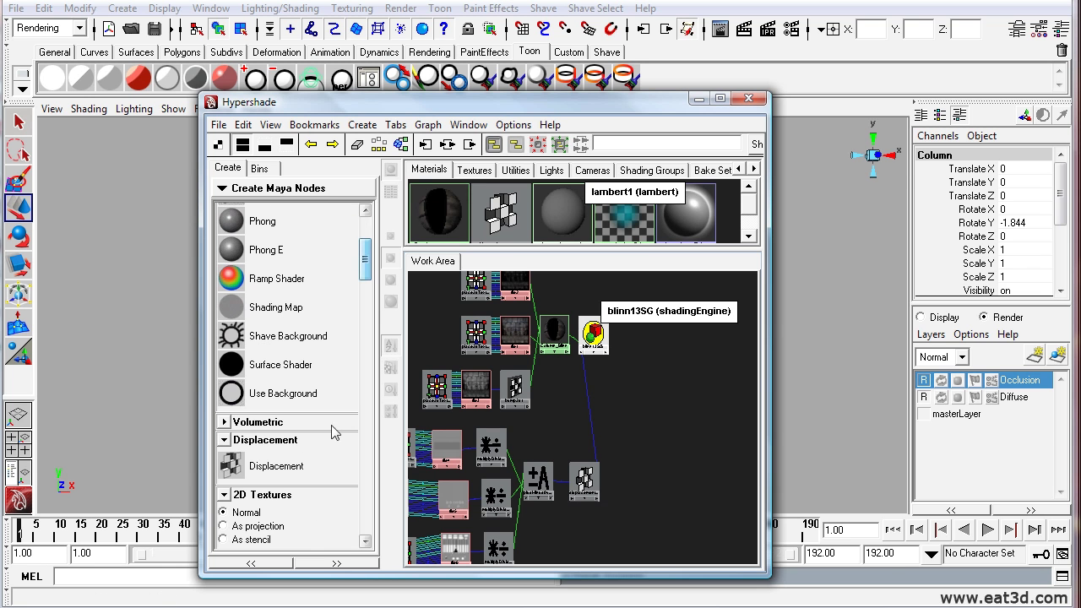
click(287, 365)
drag(426, 294, 656, 427)
Rename the new surface shader as Occlusion_NOde and make room to see both its node and its attributes
double_click(656, 427)
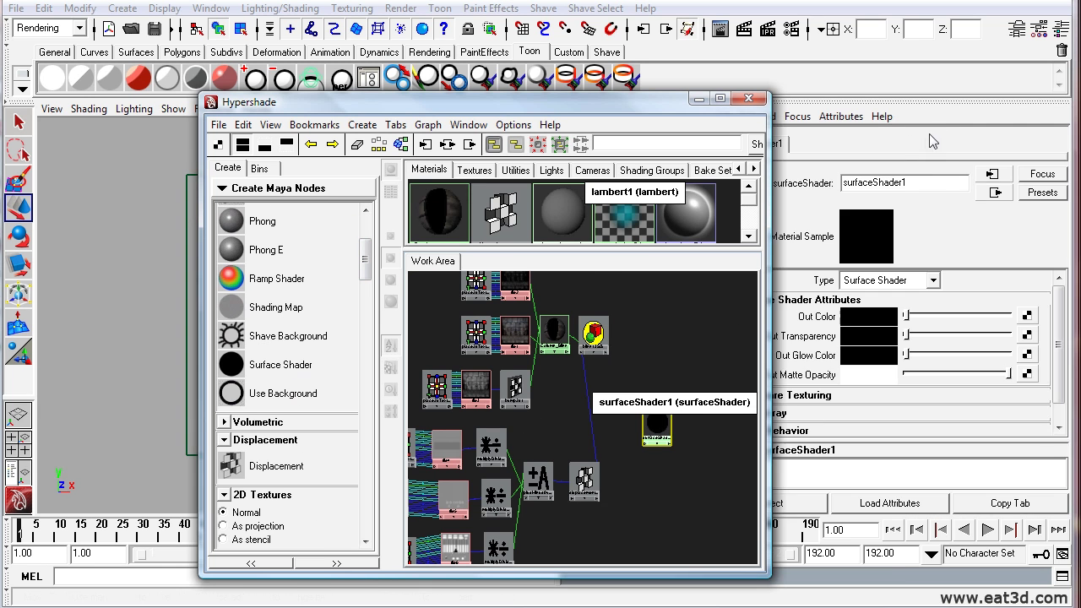
text(B)
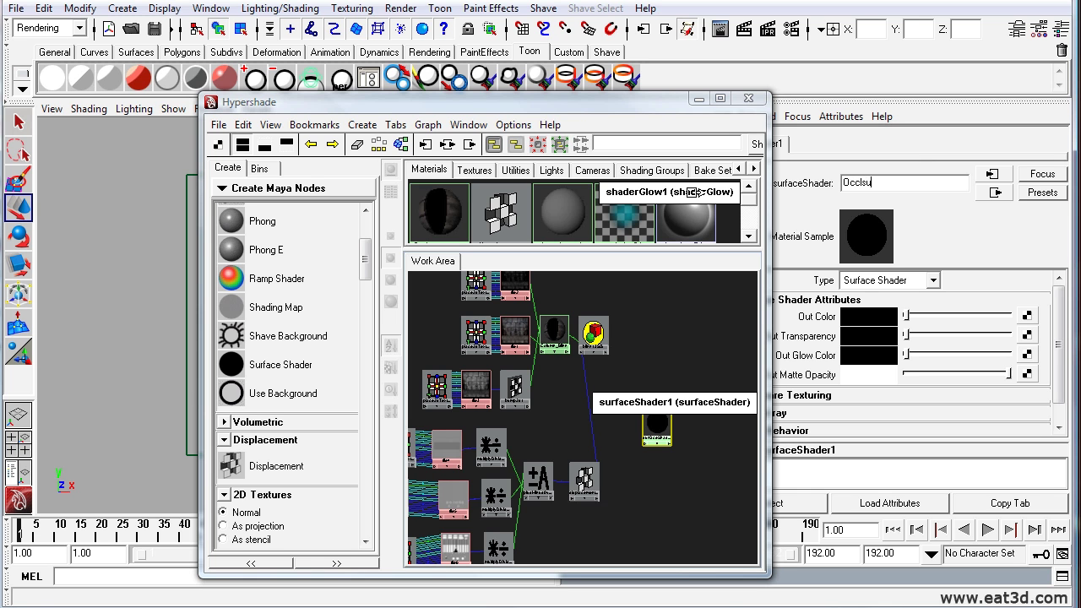
text(cclusion_NOde)
key(Return)
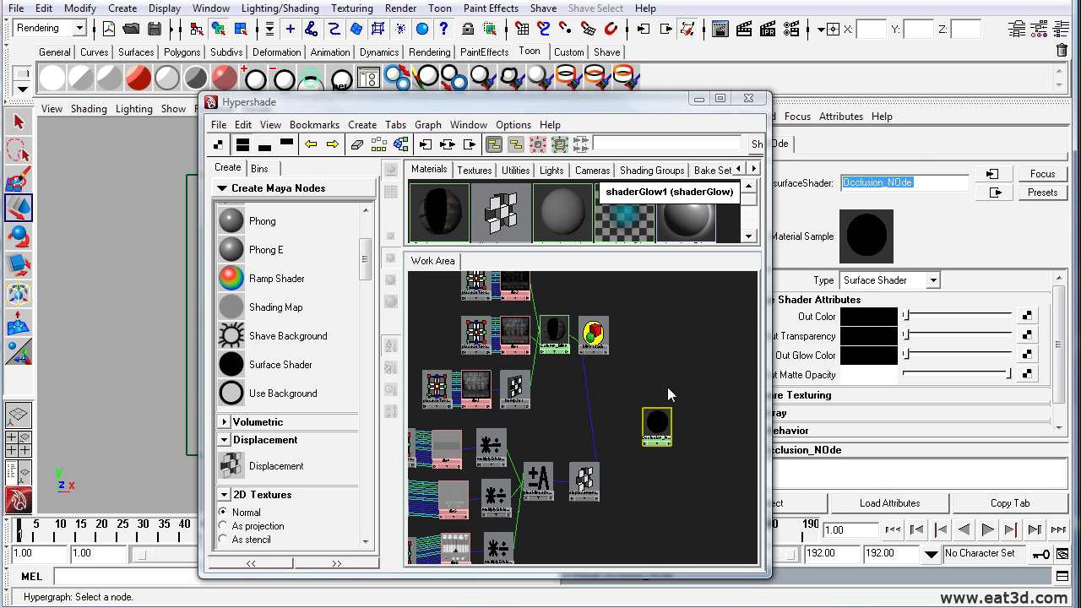
drag(615, 100, 488, 146)
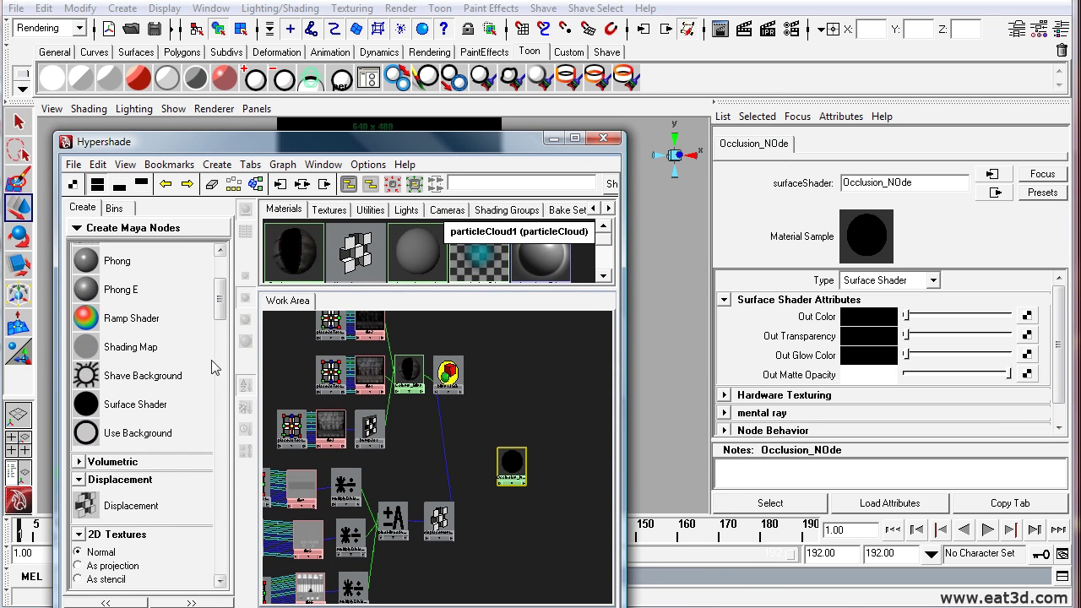
drag(520, 468, 530, 473)
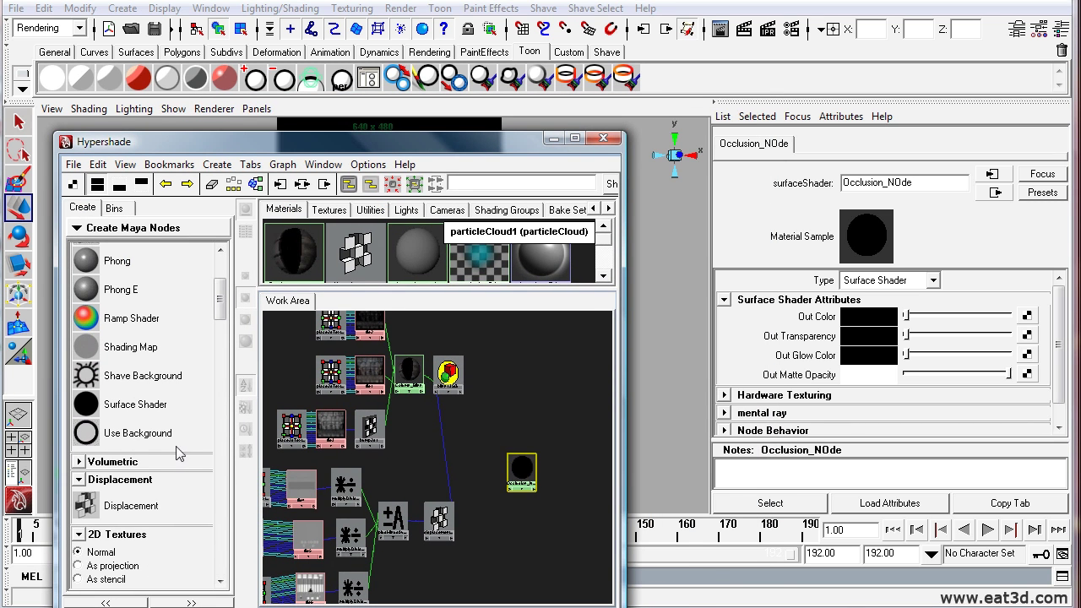
Create a mental ray mib_amb_occlusion texture node and connect it to the default input of Occlusion_NOde
click(160, 230)
click(194, 261)
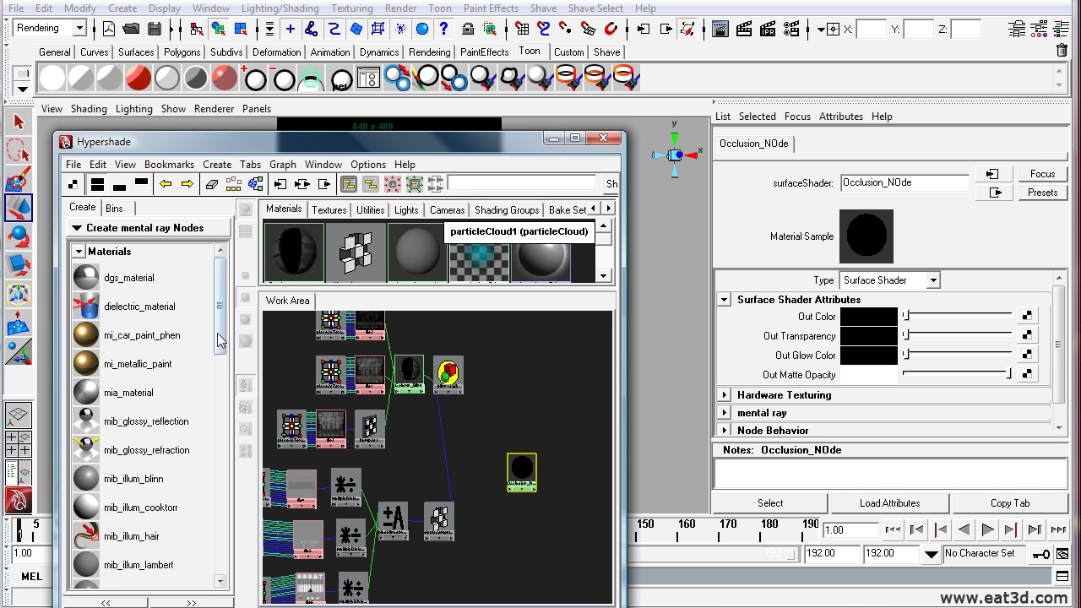
drag(219, 342, 232, 506)
scroll(233, 507, down, 3)
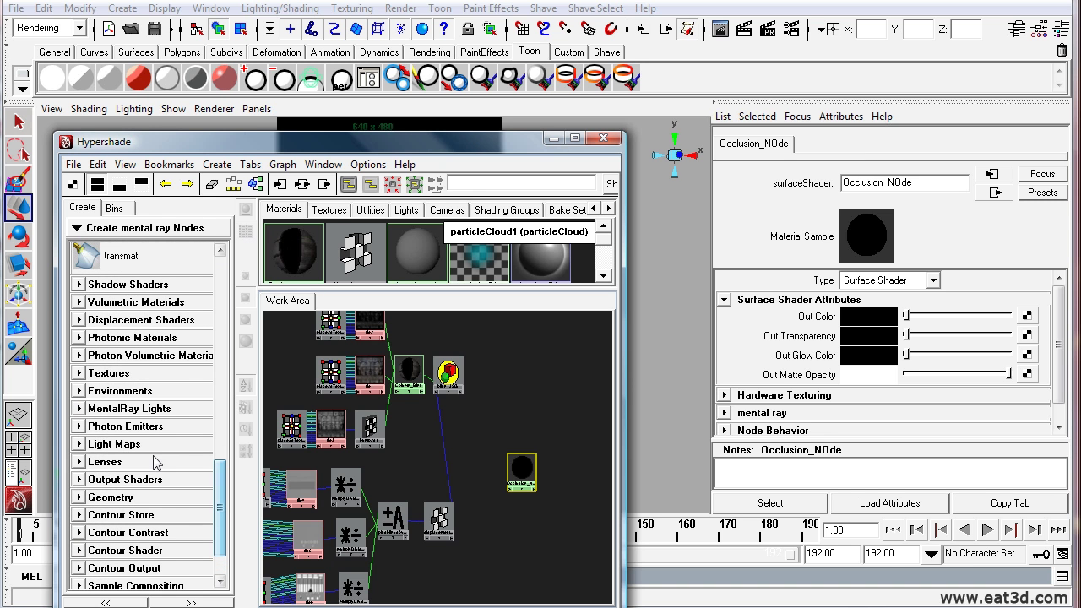
scroll(219, 503, down, 1)
click(78, 356)
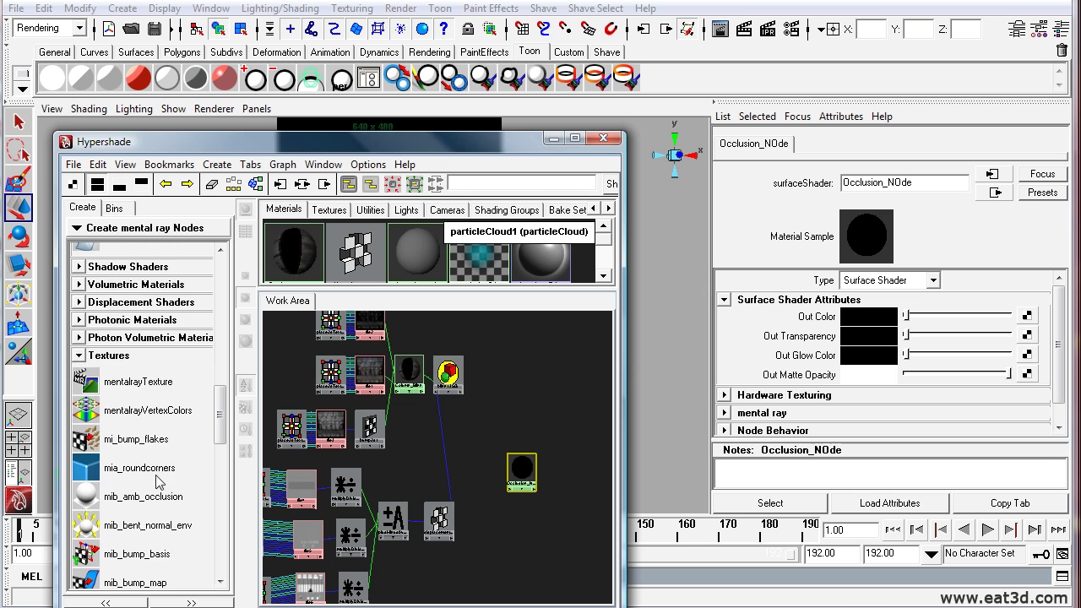
scroll(173, 490, down, 2)
scroll(173, 489, down, 2)
click(149, 378)
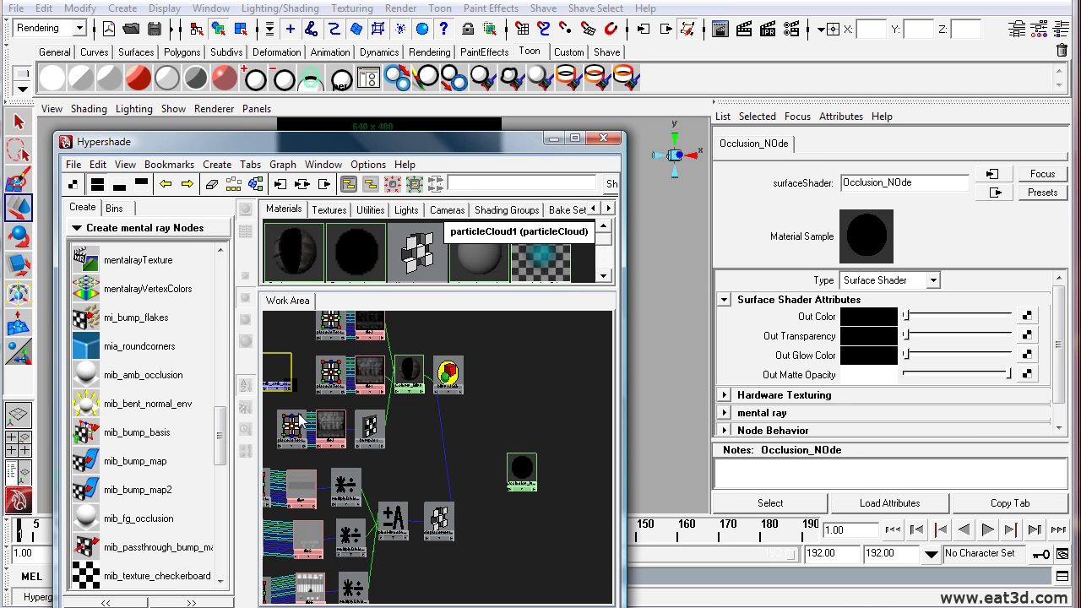
middle_drag(472, 463, 515, 466)
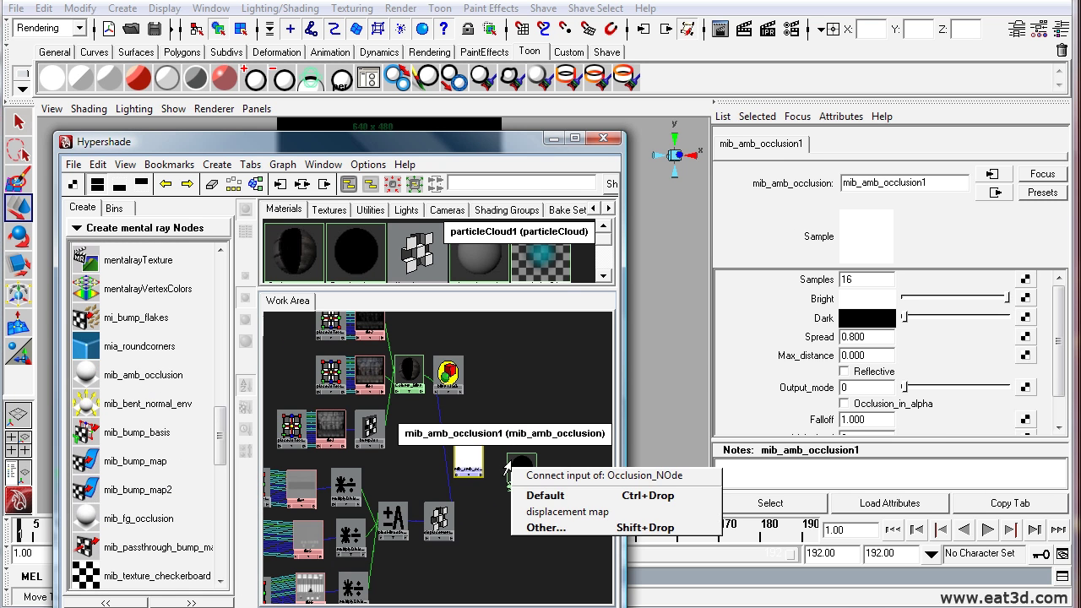
click(537, 494)
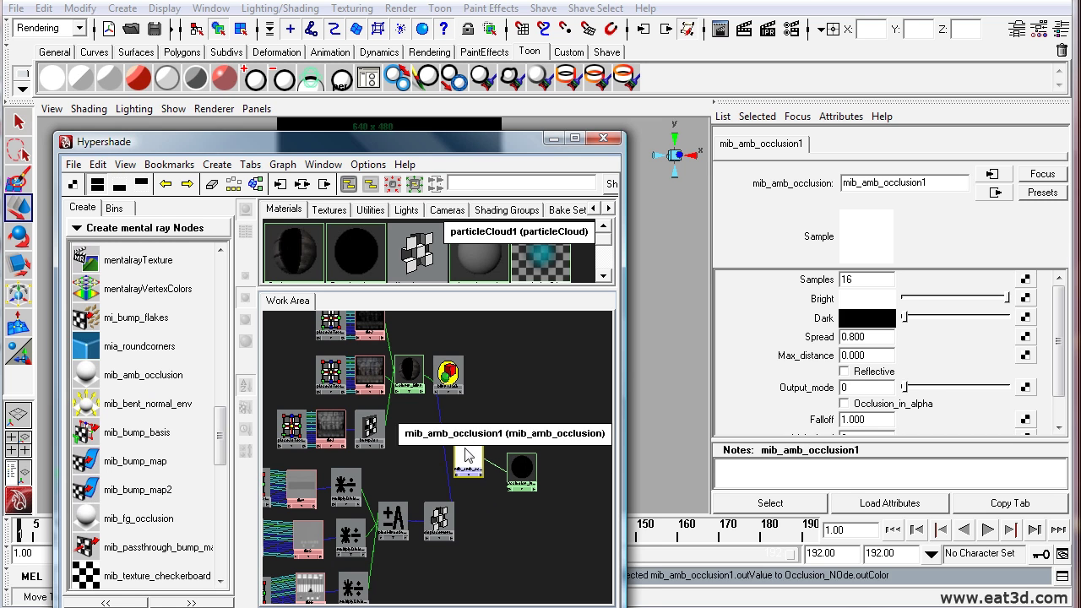
Set the ambient occlusion node's Samples to 32 and its Max_distance to 6
click(884, 282)
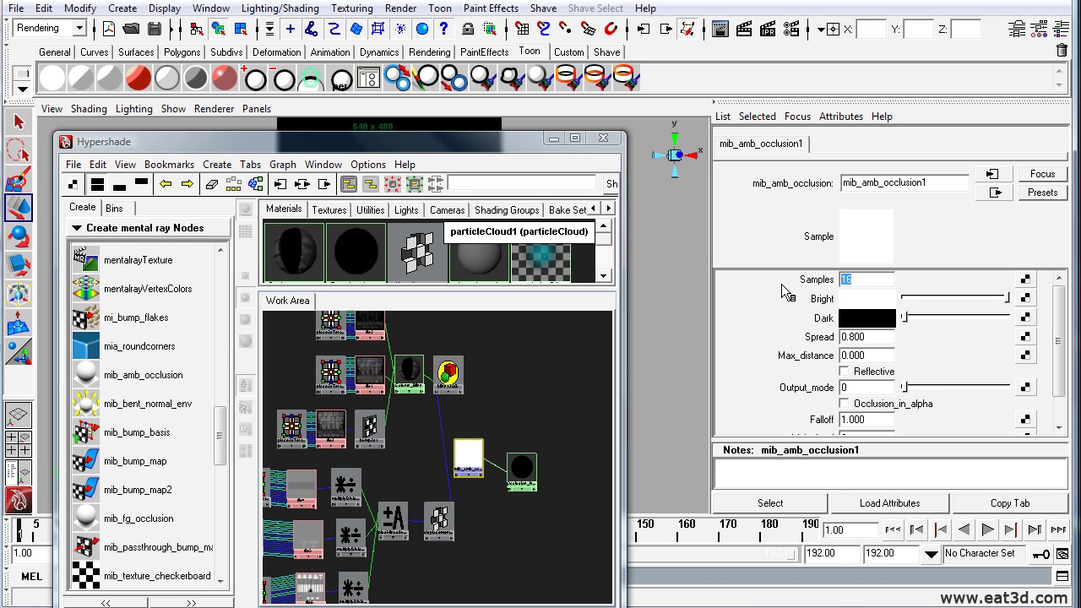
text(32)
key(Return)
key(Return)
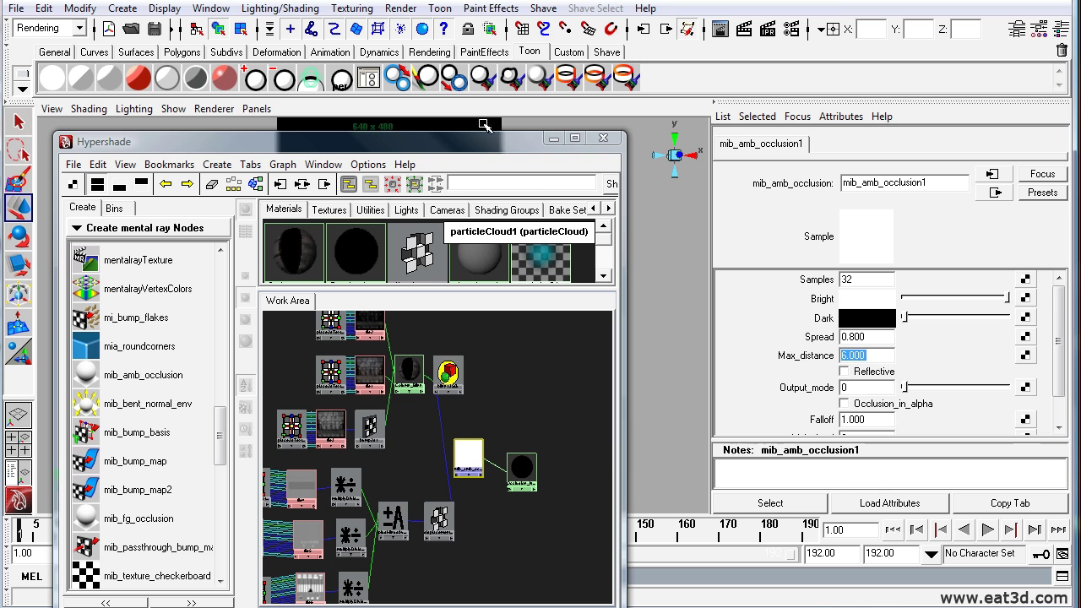
click(529, 335)
Graph the input and output connections of Occlusion_NOde together with those of displacementShader1
click(521, 473)
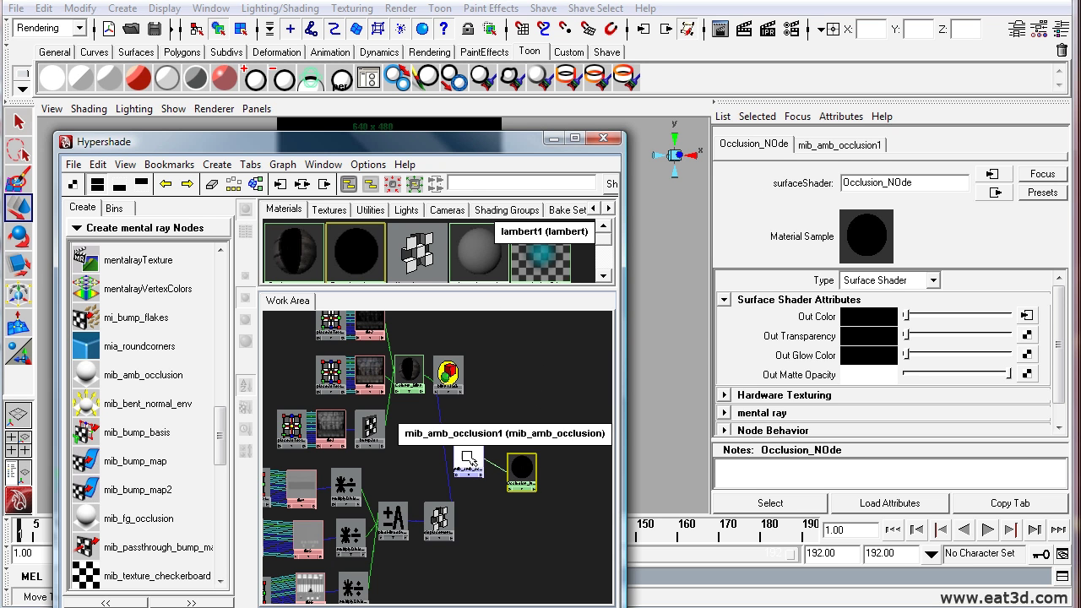
drag(470, 458, 487, 432)
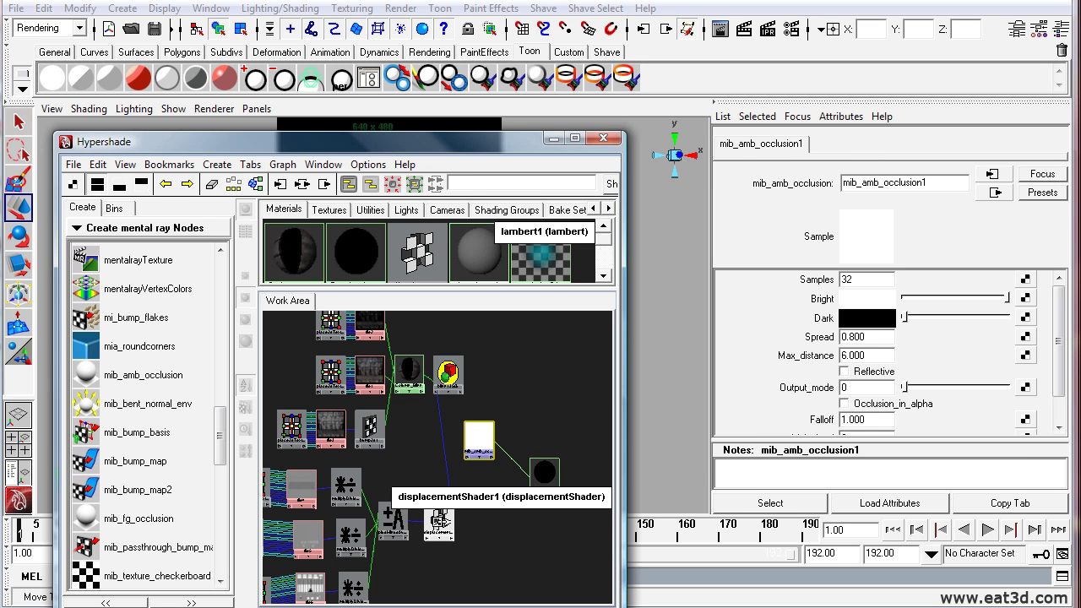
click(538, 483)
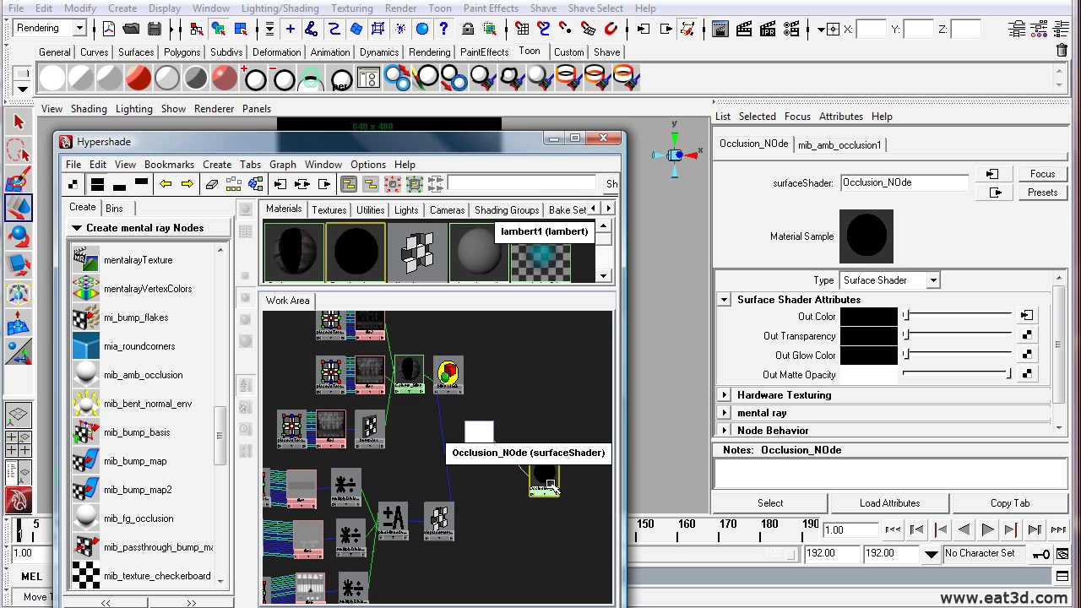
click(441, 520)
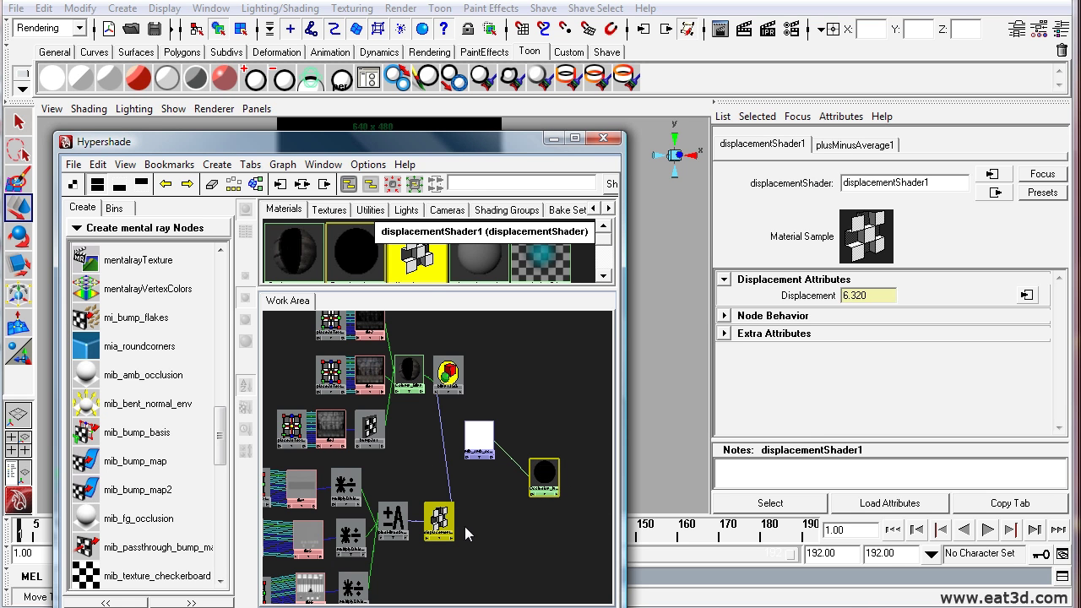
click(303, 184)
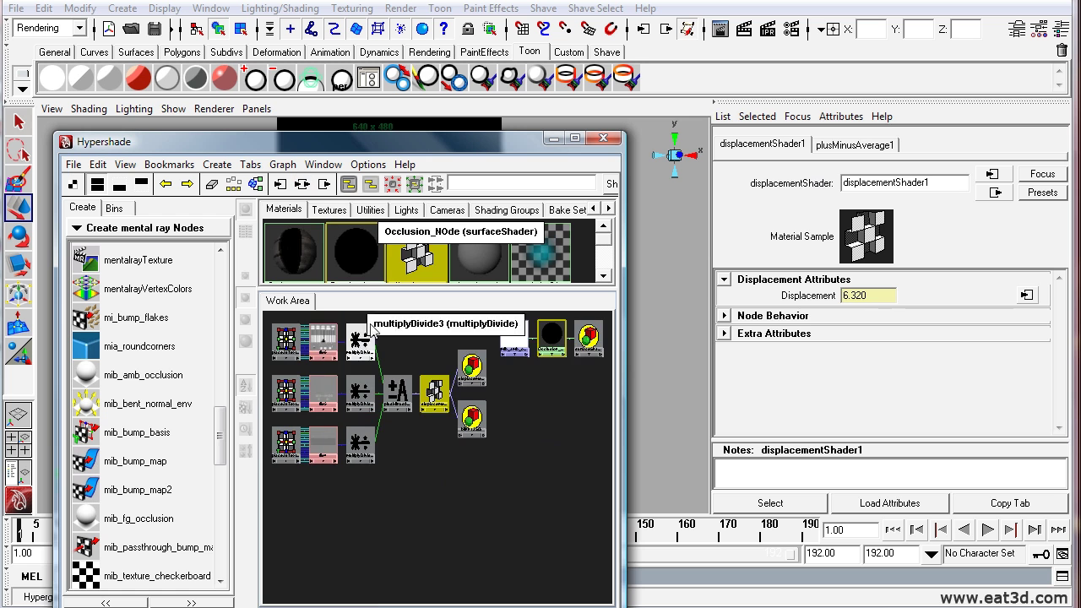
alt+middle_drag(499, 388, 442, 442)
Connect displacementShader1 to the displacement material of the occlusion shading group surfaceShader1SG
click(537, 388)
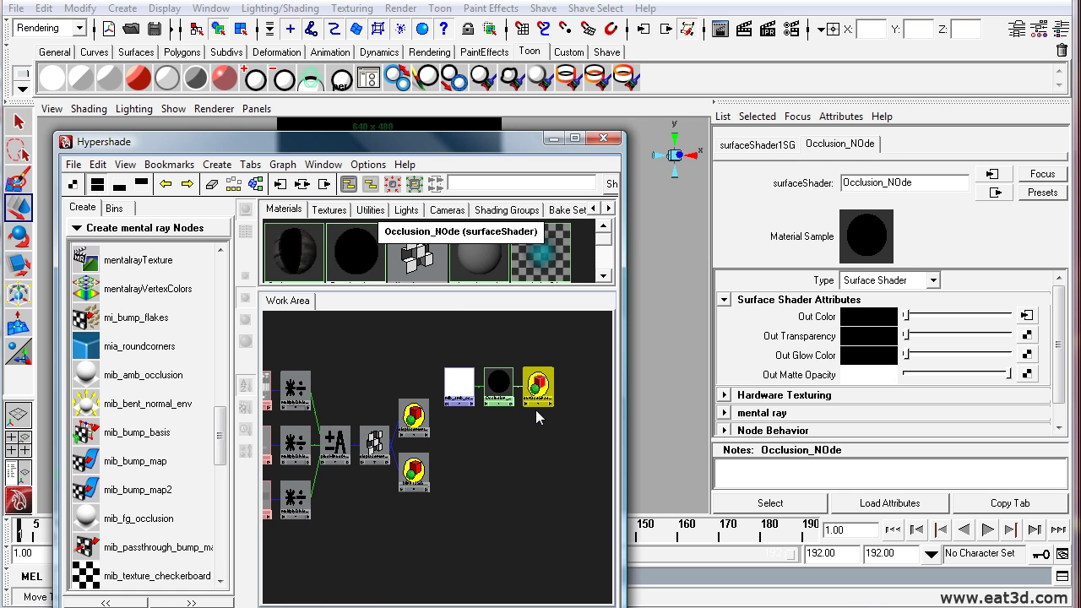
click(775, 150)
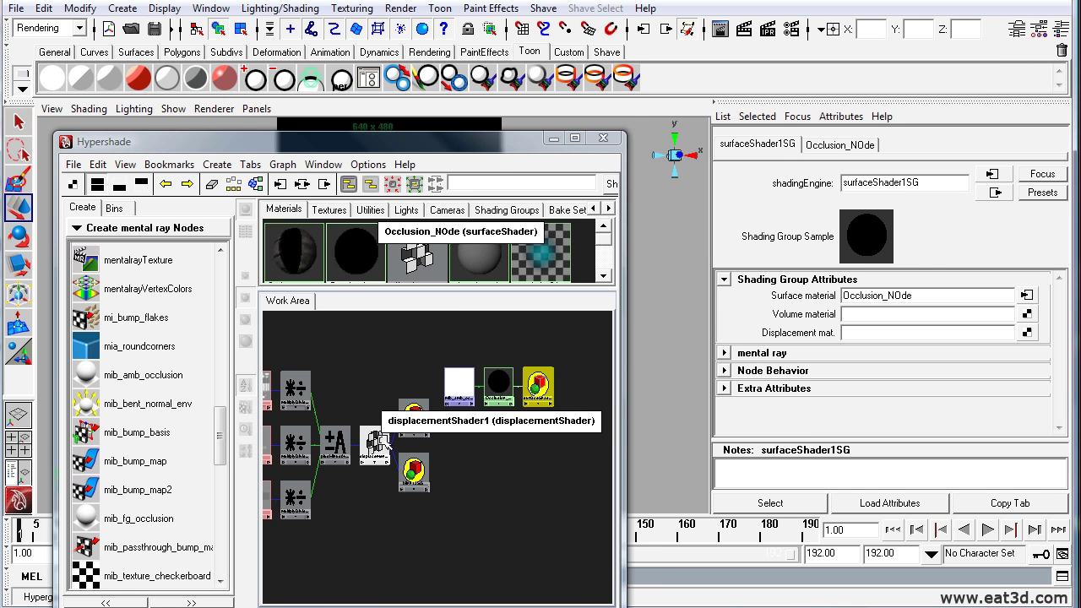
mouse_move(376, 444)
middle_down()
mouse_move(380, 451)
mouse_move(756, 314)
mouse_move(785, 345)
middle_up()
Move the ambient occlusion texture, its surface shader and shading group closer above the displacement network
drag(426, 358, 399, 346)
alt+middle_drag(351, 427, 468, 451)
alt+right_drag(468, 451, 383, 401)
alt+middle_drag(444, 435, 391, 446)
scroll(414, 448, up, 2)
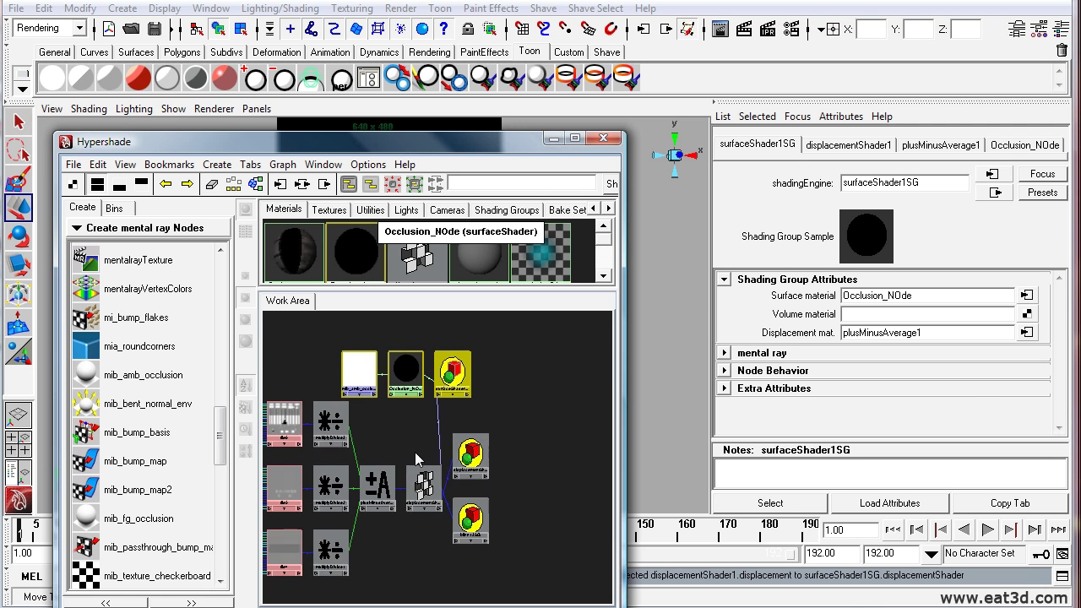
Assign the existing Occlusion_NOde material as the material override of the Occlusion render layer
click(405, 369)
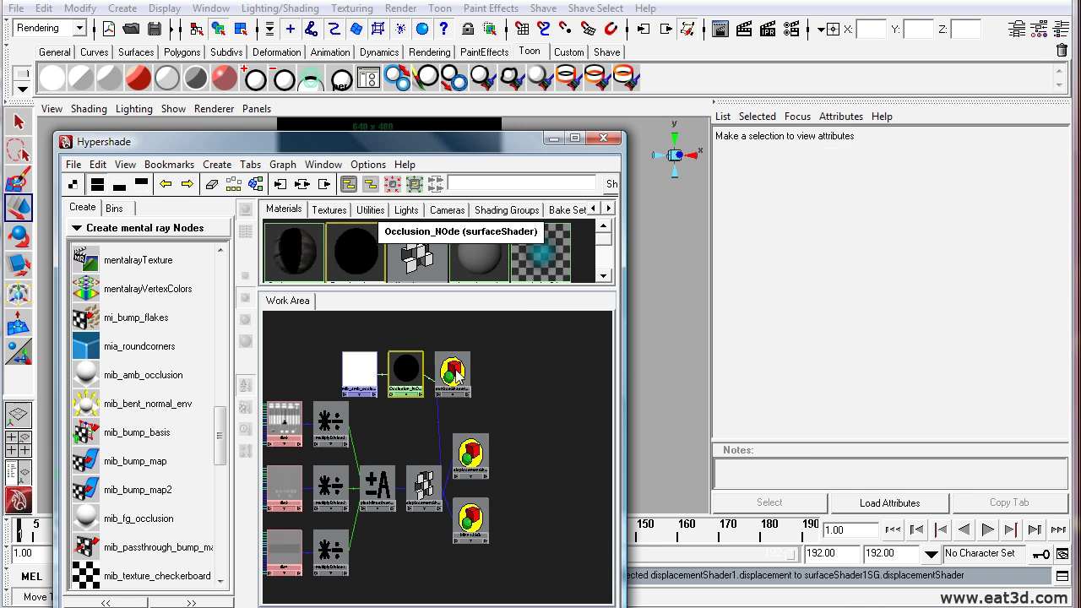
drag(517, 142, 434, 395)
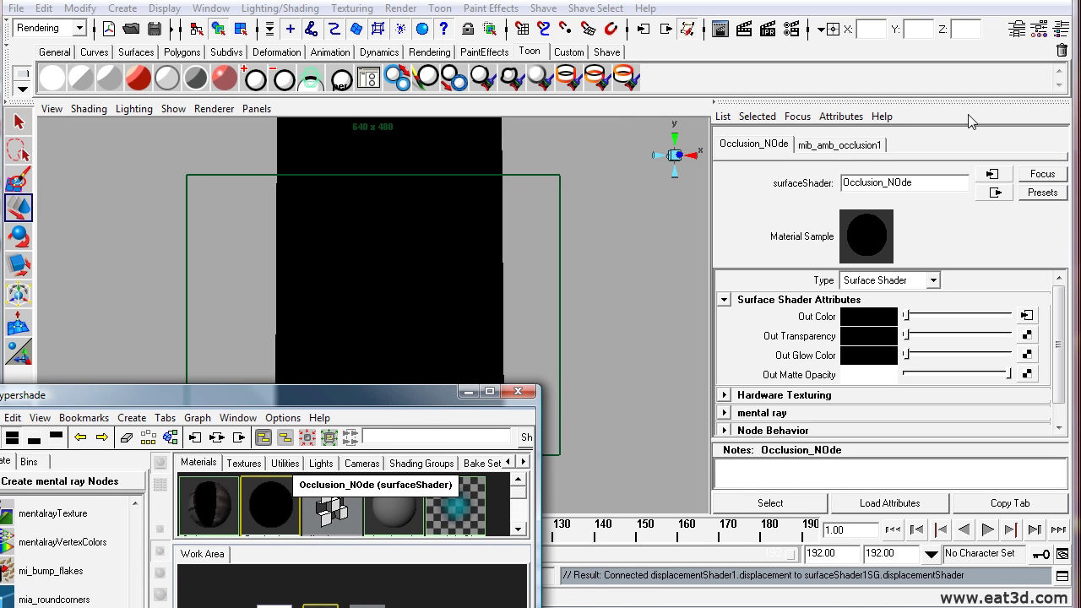
click(1061, 31)
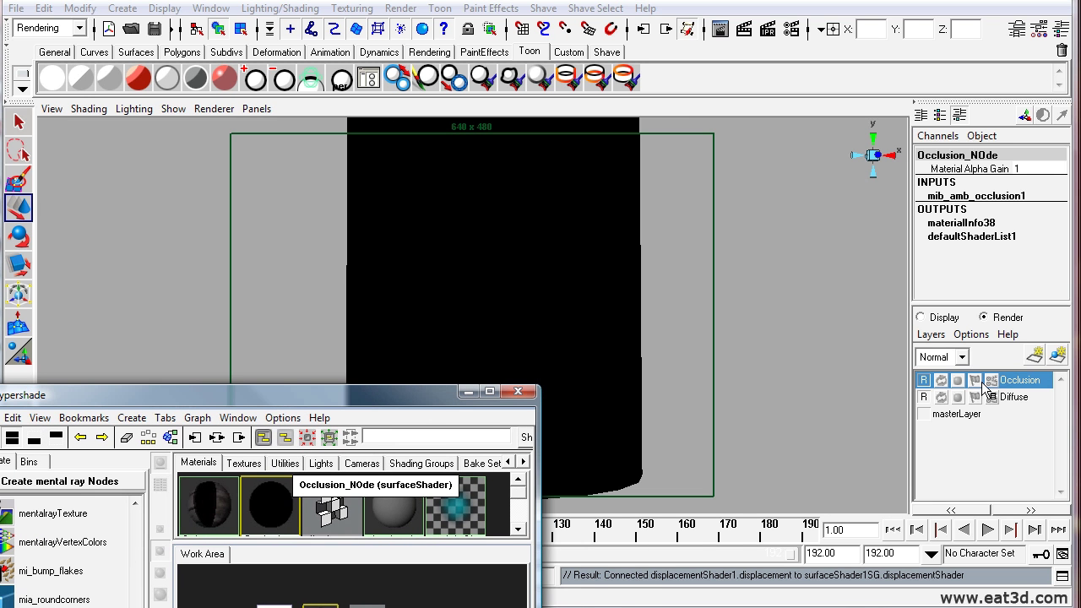
right_click(1009, 386)
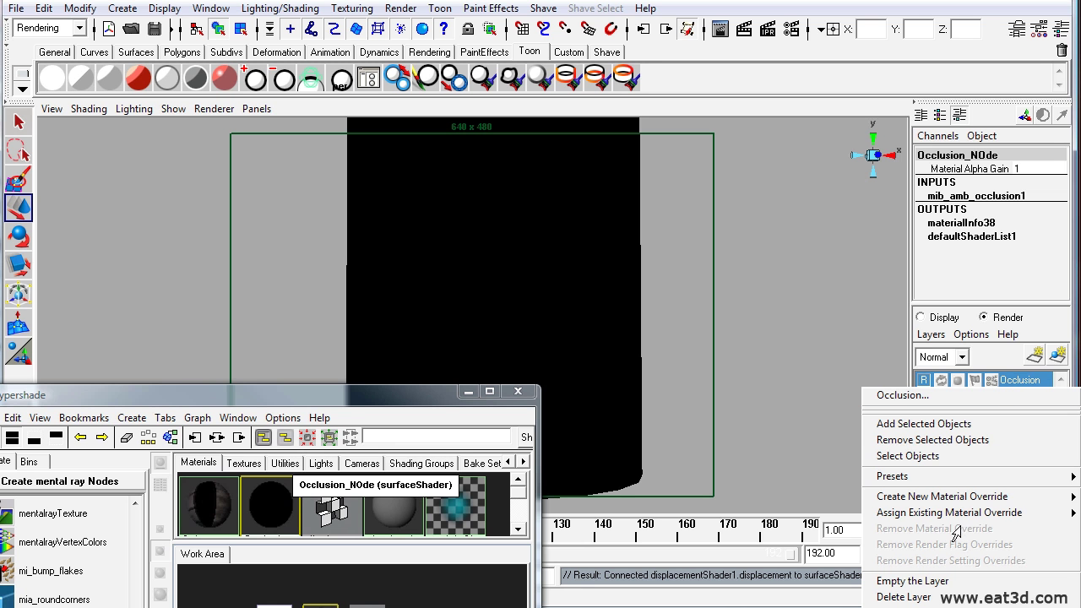
mouse_move(956, 514)
click(802, 545)
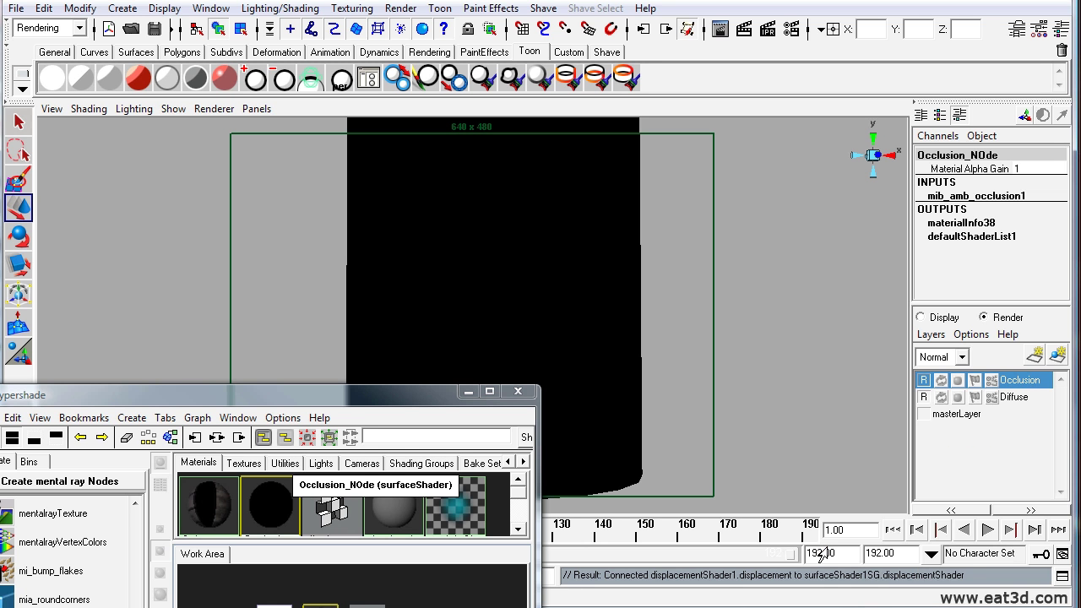
Put the Hypershade away and examine the occlusion shading around the column's round vents and struts in the Occlusion layer render
drag(318, 394, 504, 130)
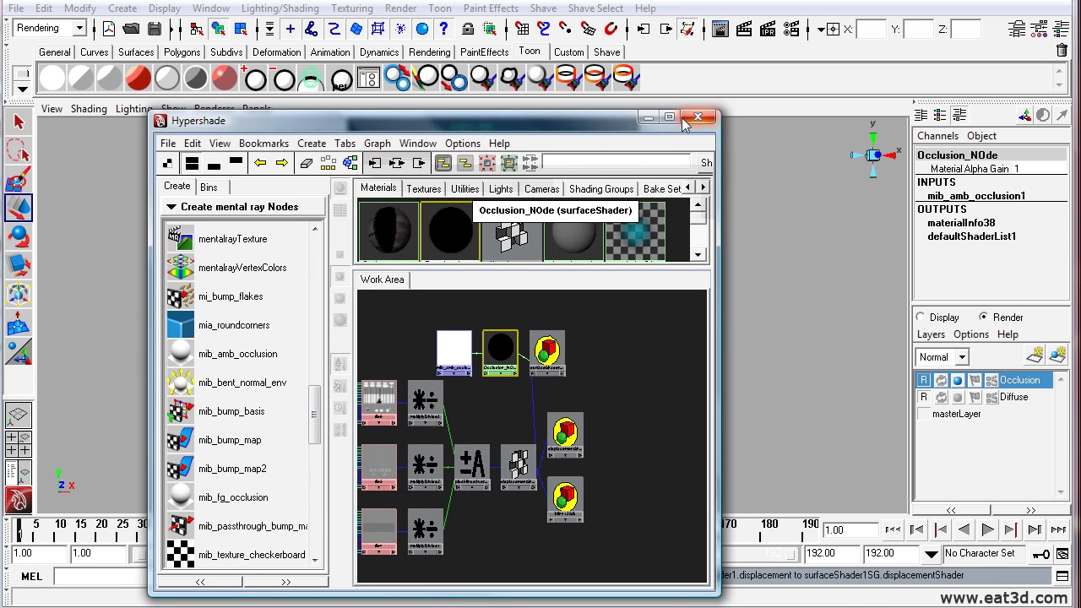
click(649, 119)
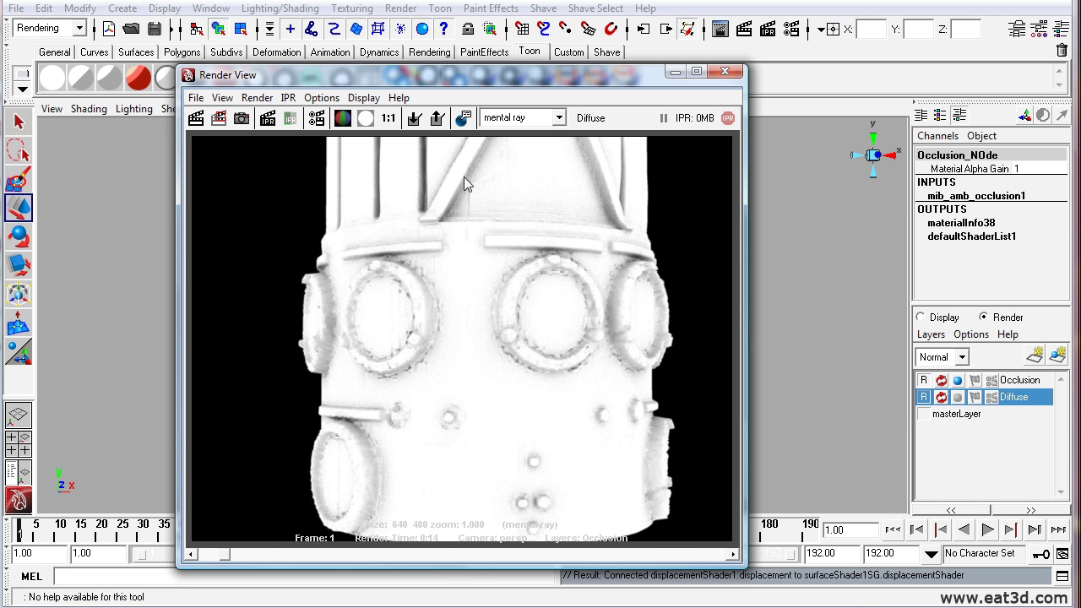
alt+right_drag(359, 260, 405, 303)
alt+middle_drag(405, 304, 448, 480)
alt+right_drag(448, 481, 488, 305)
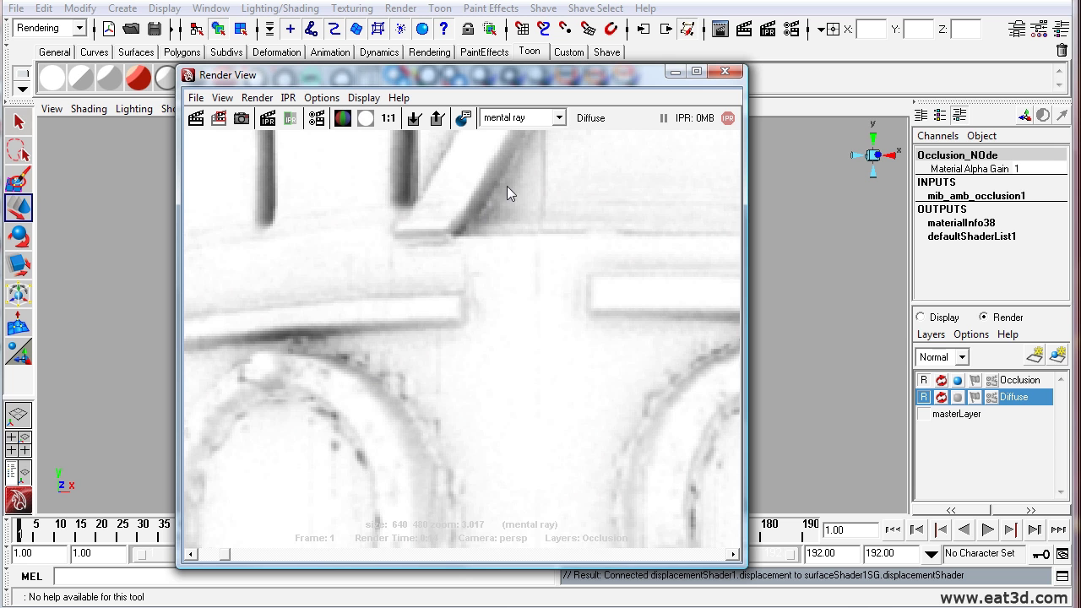
alt+right_drag(589, 269, 421, 331)
alt+middle_drag(421, 331, 413, 236)
alt+right_drag(449, 291, 485, 327)
scroll(484, 326, up, 1)
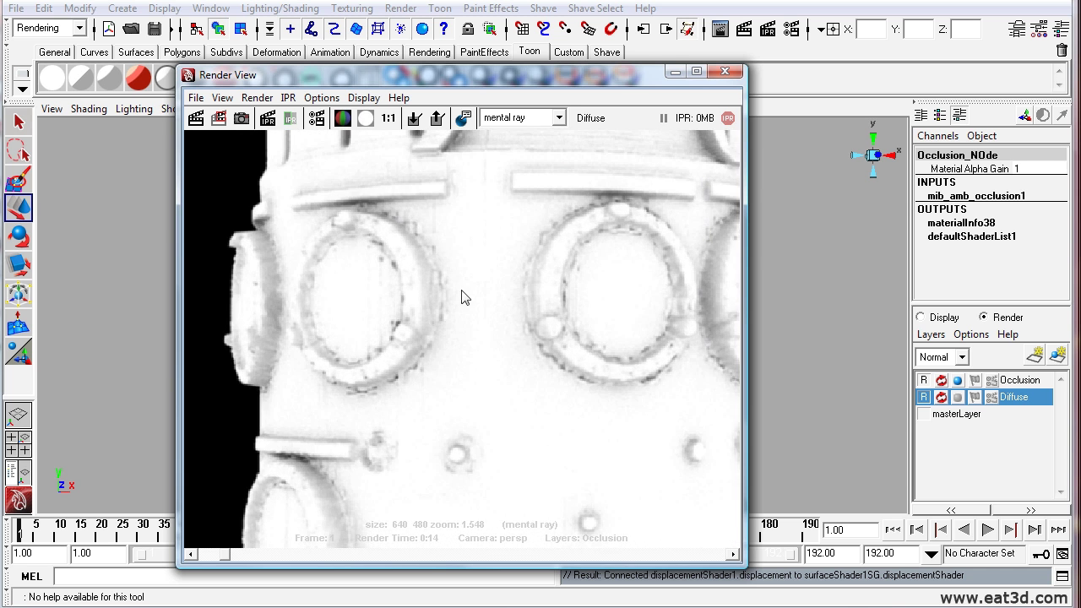
scroll(440, 299, down, 3)
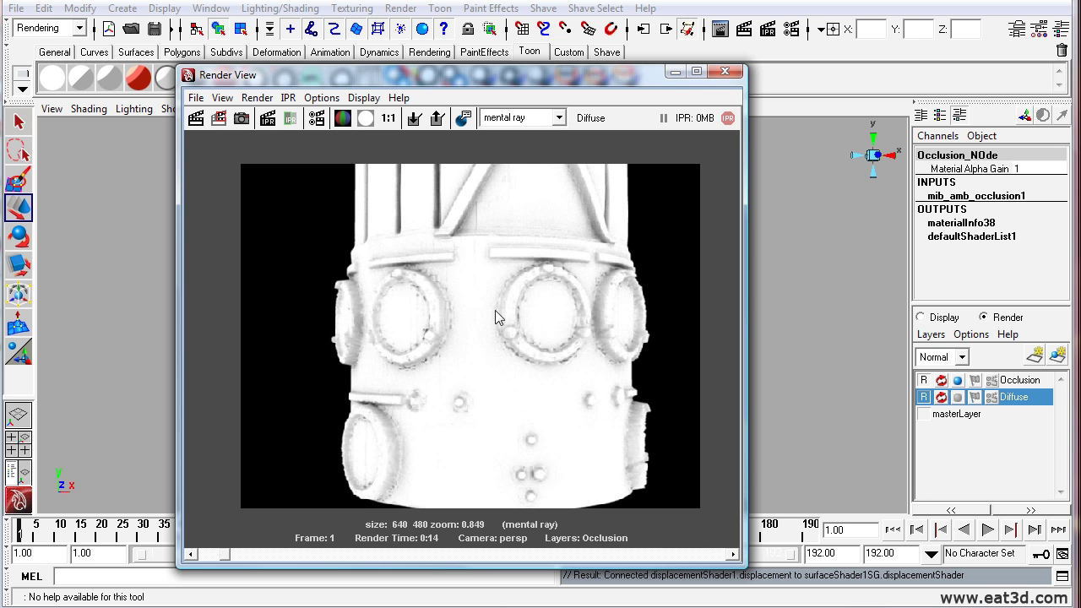
Compare the stored Diffuse layer render of the column with the Occlusion render
click(190, 555)
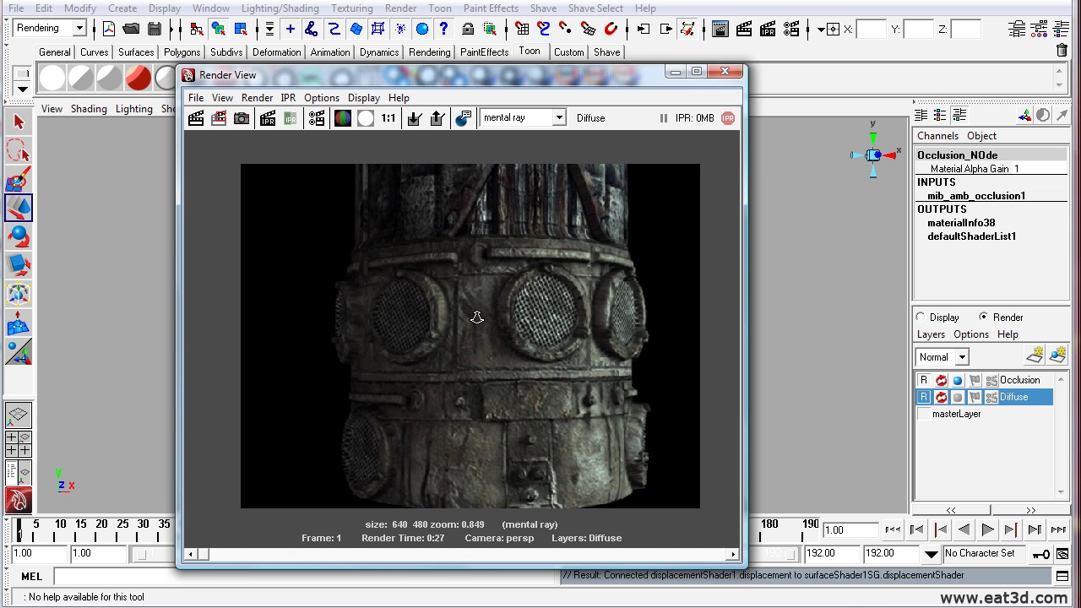
alt+right_drag(475, 316, 489, 322)
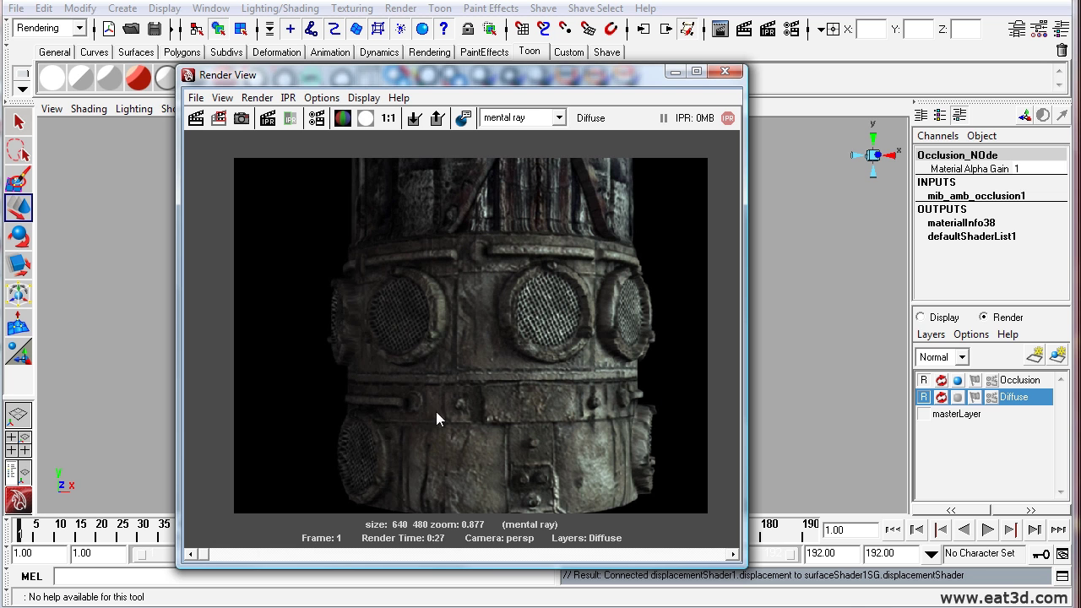
mouse_move(204, 554)
mouse_down()
mouse_move(227, 560)
mouse_move(207, 557)
mouse_up()
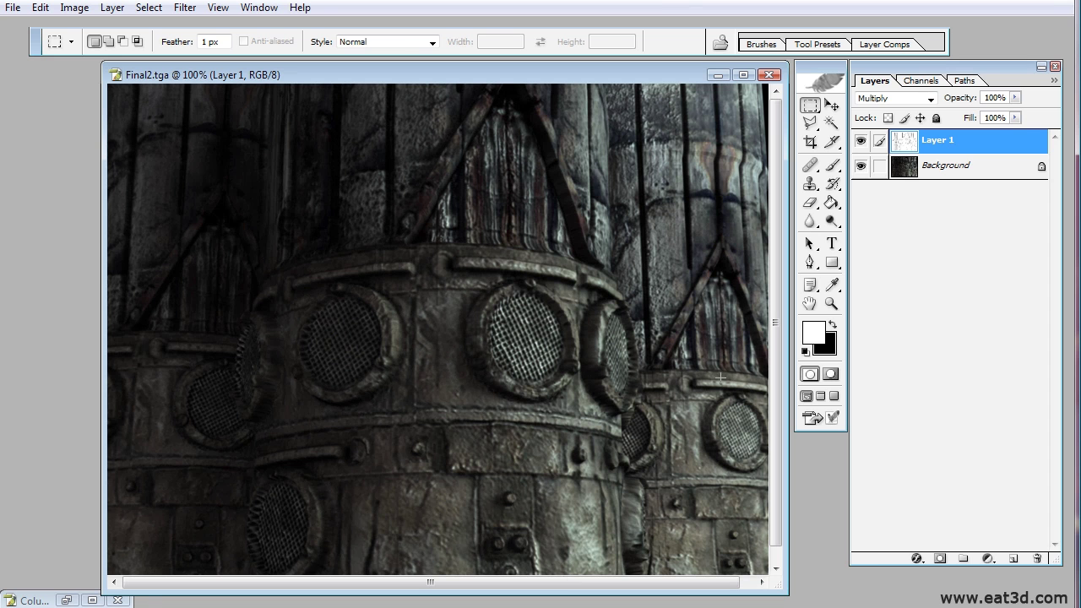
In Photoshop, compare Final2.tga with and without the multiplied occlusion Layer 1 by repeatedly hiding and showing that layer
click(862, 141)
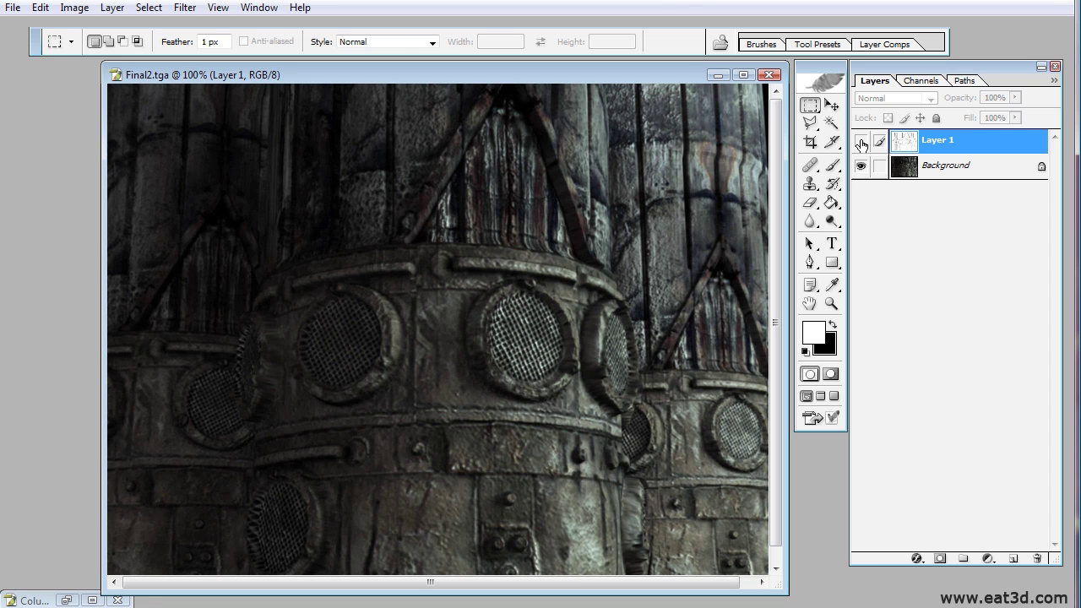
click(861, 141)
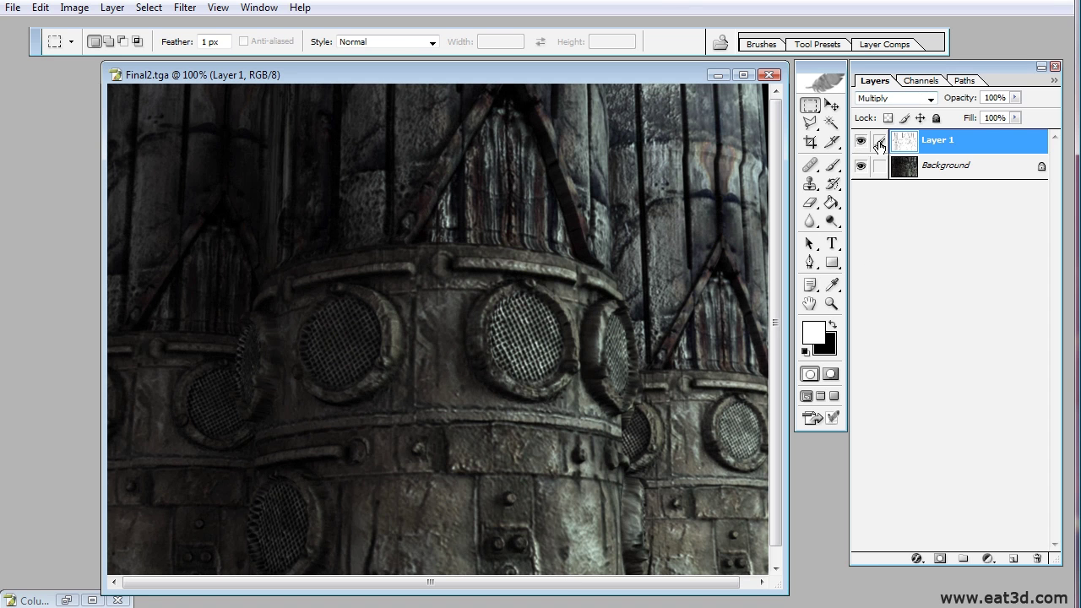
click(862, 141)
click(861, 141)
click(861, 141)
click(861, 141)
click(861, 141)
click(862, 144)
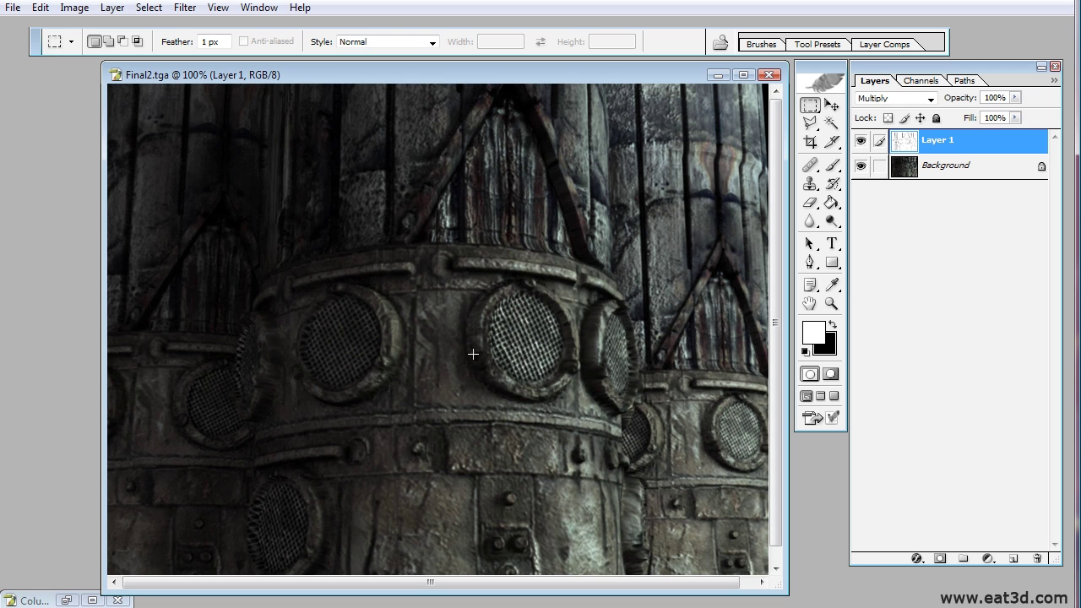